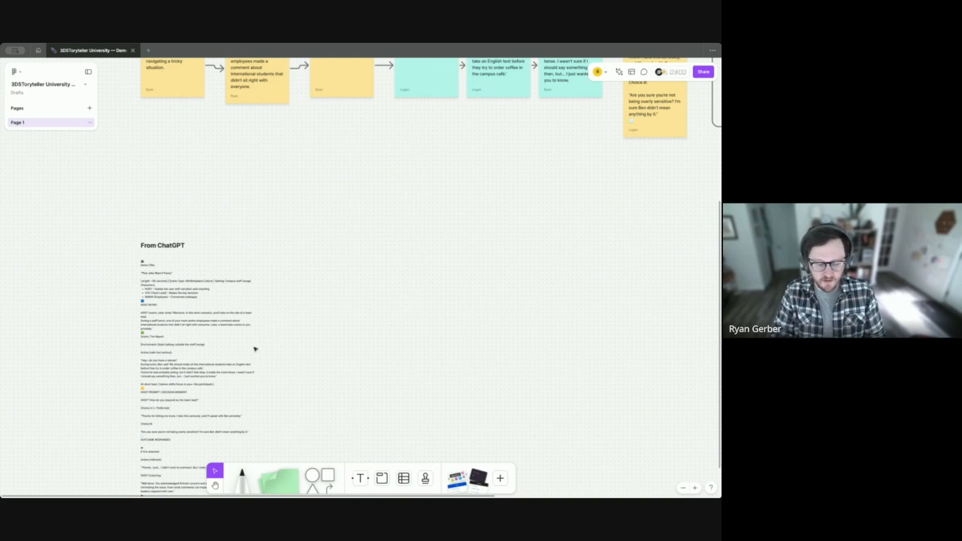
- Examine the ChatGPT scenario script, covering the host intro, the report scene, the decision prompt and the outcome responses
scroll(239, 370, "down", 5)
scroll(226, 331, "up", 3, "ctrl")
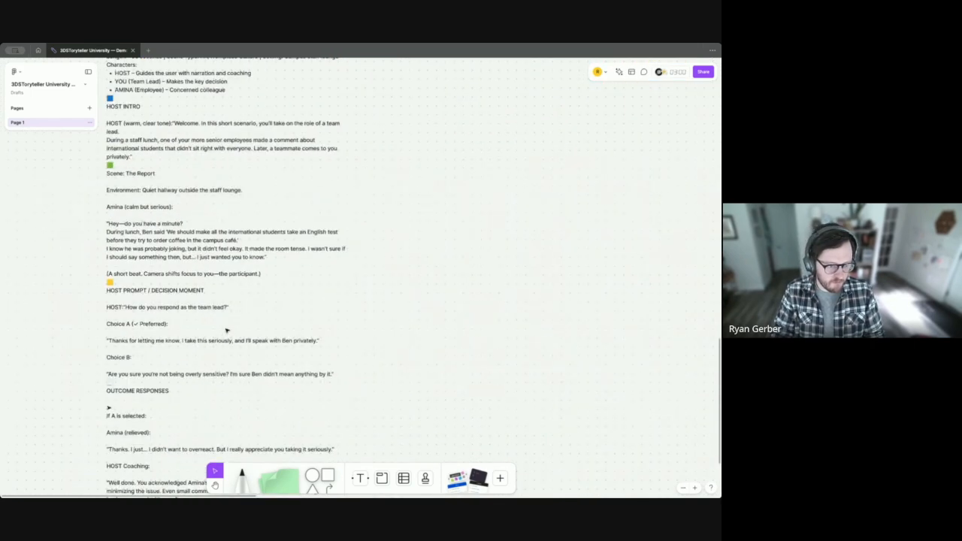
scroll(305, 198, "up", 1)
scroll(338, 127, "down", 3, "ctrl")
scroll(333, 344, "up", 5)
scroll(294, 308, "up", 1)
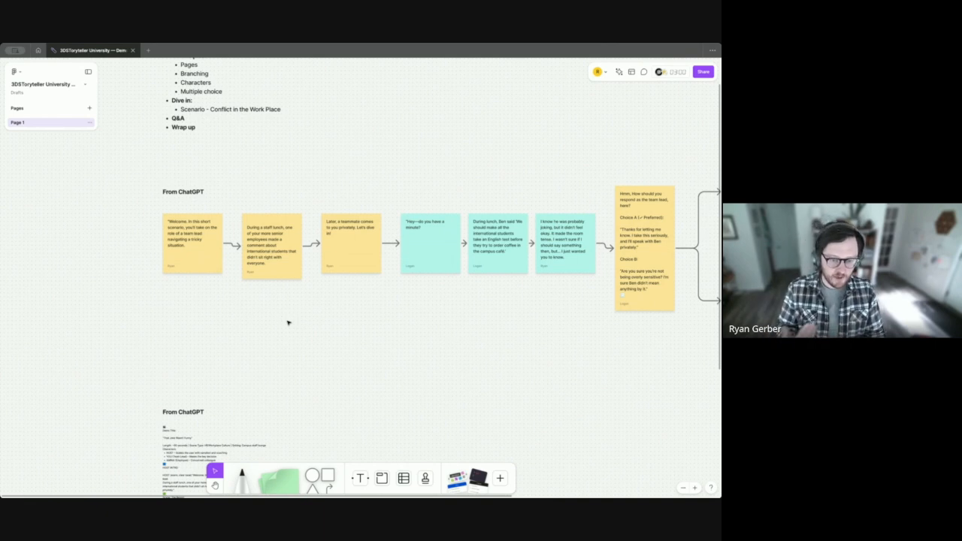
- Read through the sticky-note flow from the host's welcome to the teammate's report about the lunch comment
scroll(167, 221, "up", 5, "ctrl")
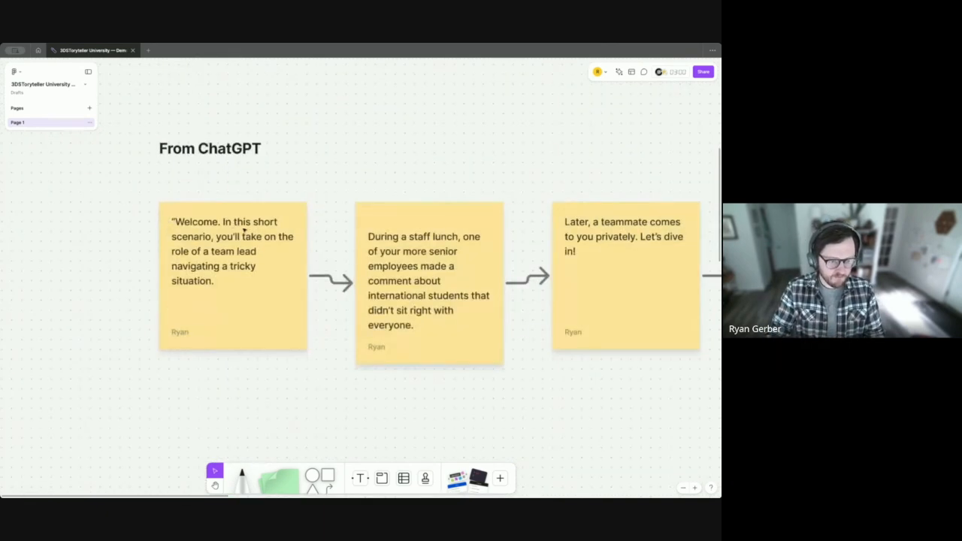
scroll(338, 211, "up", 2, "ctrl")
scroll(444, 211, "right", 2)
middle_click_drag(410, 205, 225, 200)
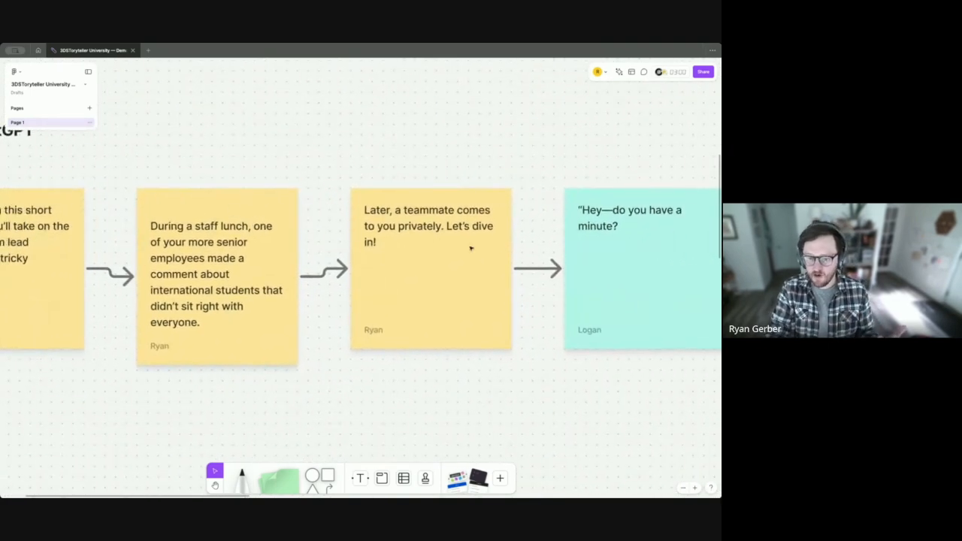
scroll(550, 241, "right", 2)
middle_click_drag(551, 241, 140, 275)
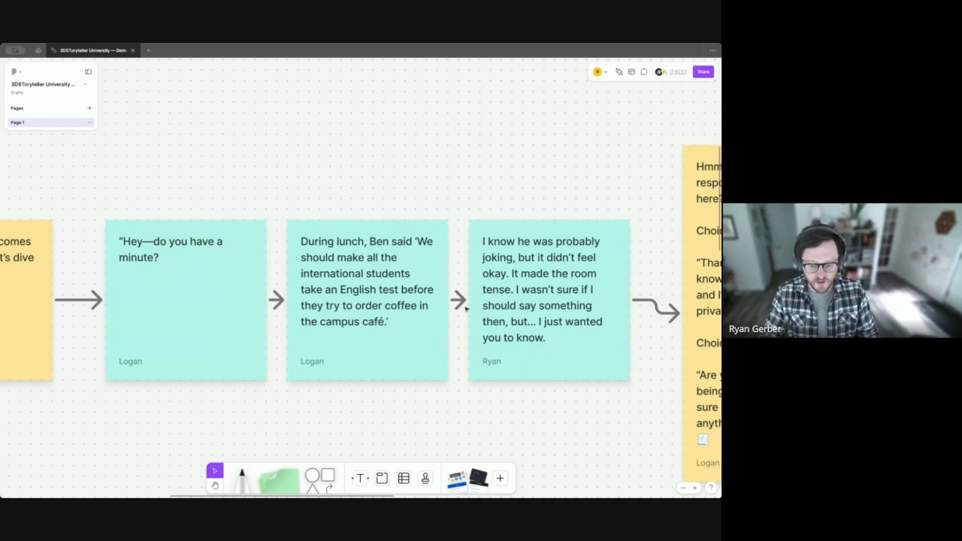
scroll(383, 295, "down", 5, "ctrl")
scroll(345, 321, "right", 2)
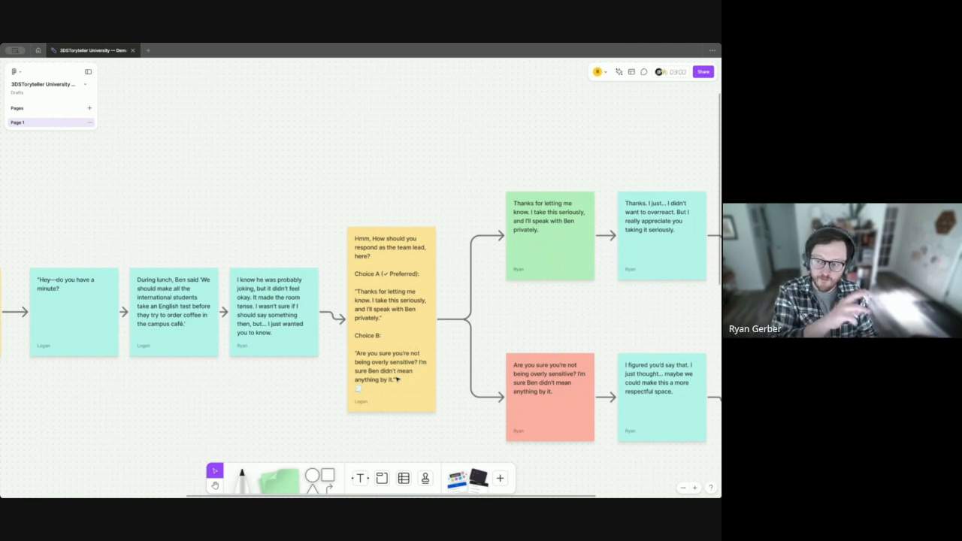
- Examine the team lead decision note and the follow-up notes of both answer branches, including the host feedback
scroll(398, 379, "right", 5)
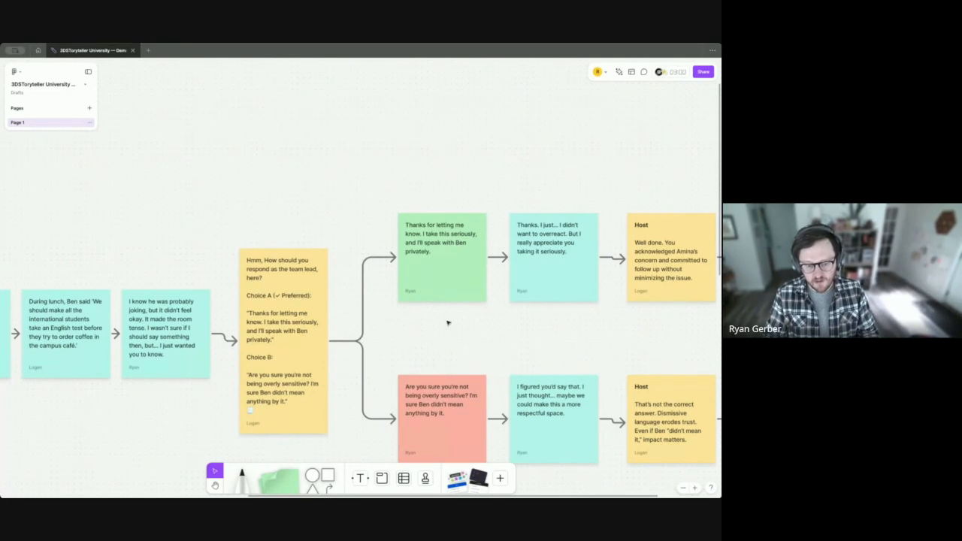
middle_click_drag(529, 314, 496, 238)
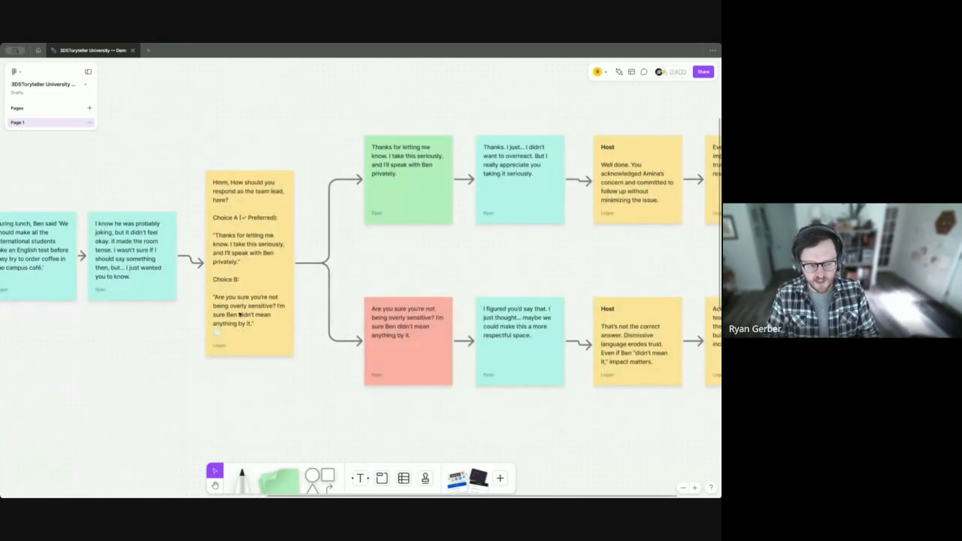
scroll(239, 313, "up", 3, "ctrl")
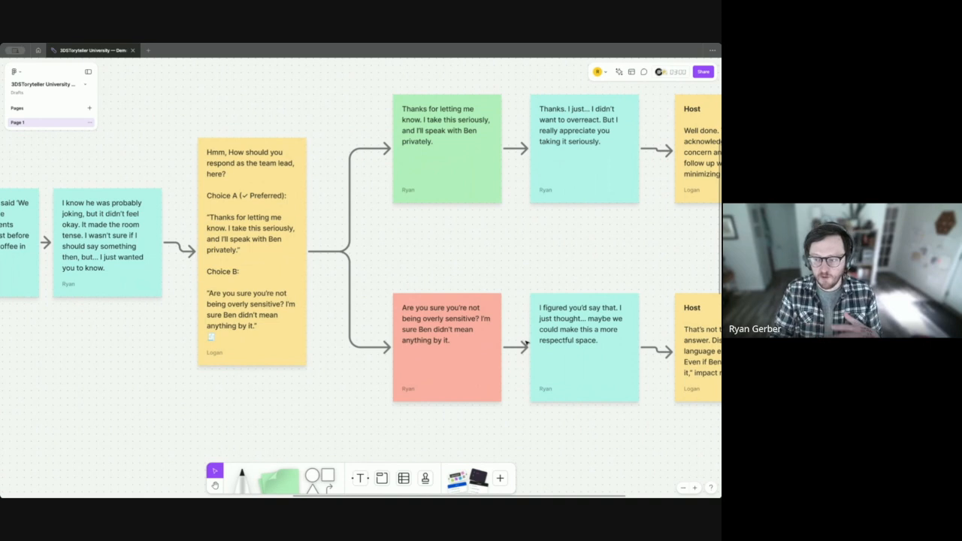
middle_click_drag(538, 348, 429, 356)
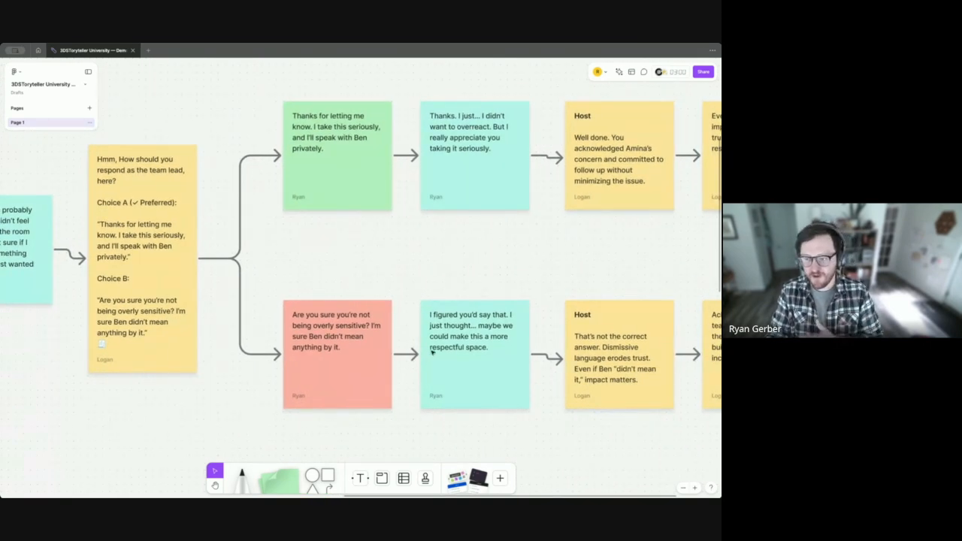
middle_click_drag(567, 358, 395, 372)
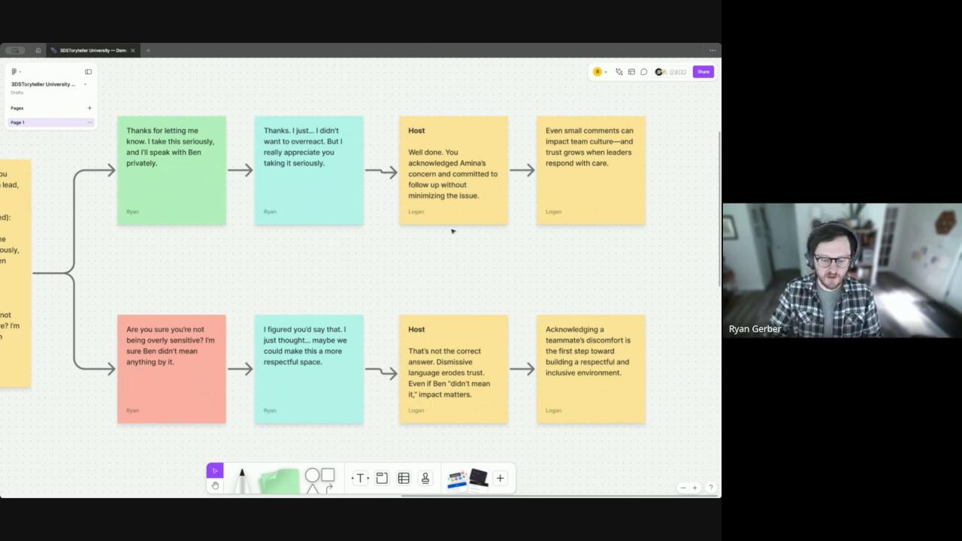
scroll(451, 256, "right", 3)
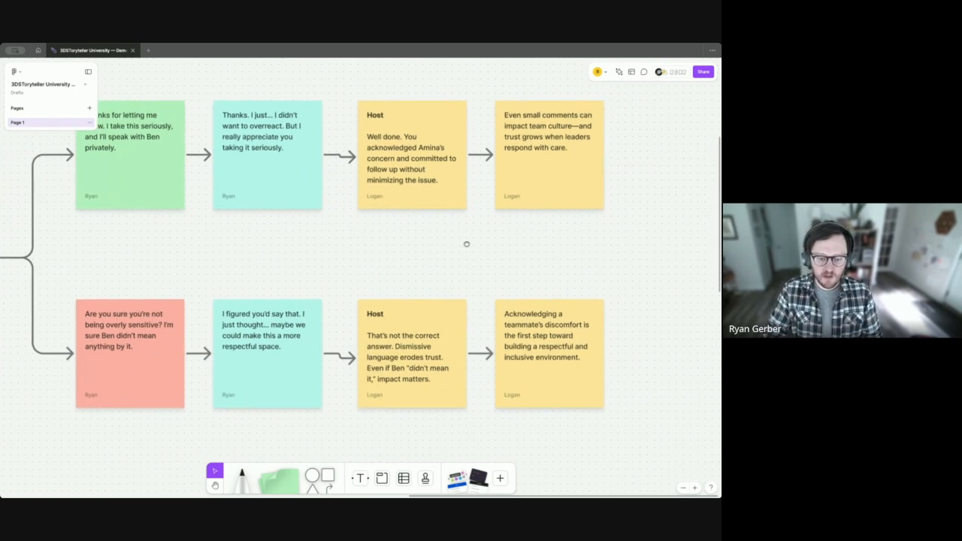
double_click(373, 134)
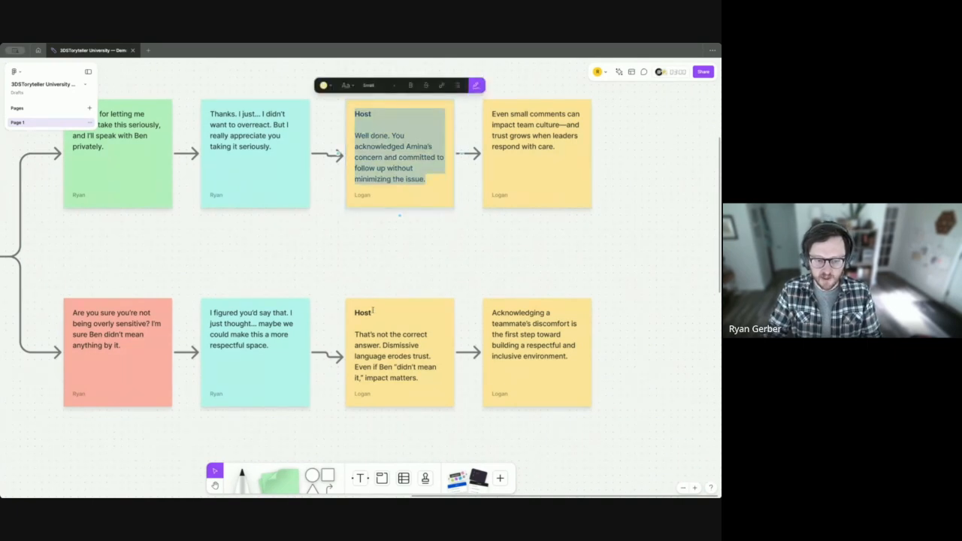
left_click_drag(356, 334, 382, 346)
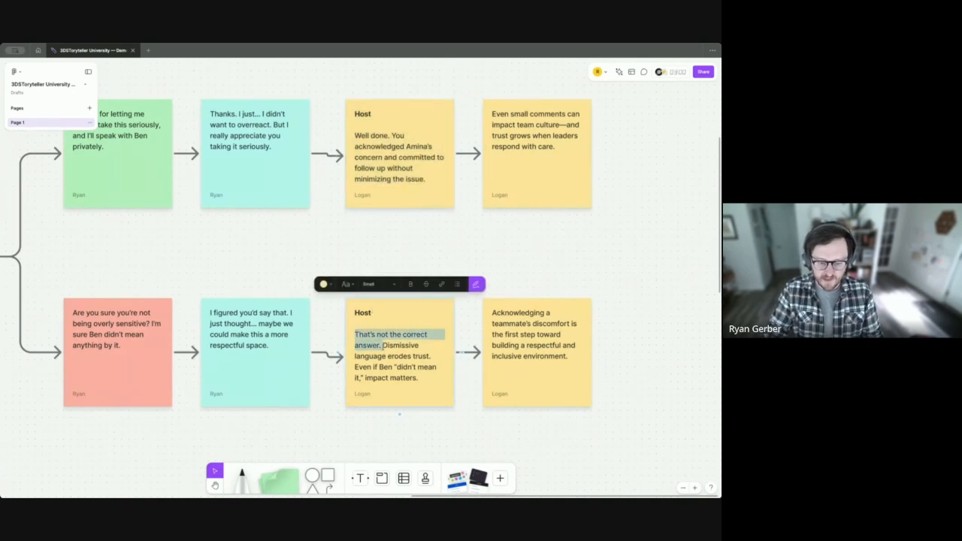
left_click(473, 293)
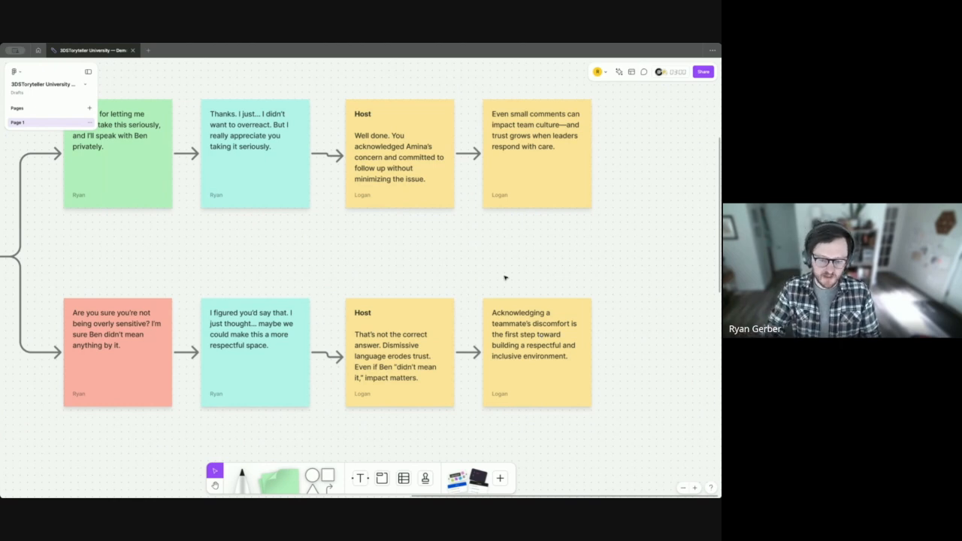
- Look over the complete storyboard flow and how the decision note splits into its two branches
scroll(501, 275, "down", 5, "ctrl")
scroll(391, 283, "down", 5, "ctrl")
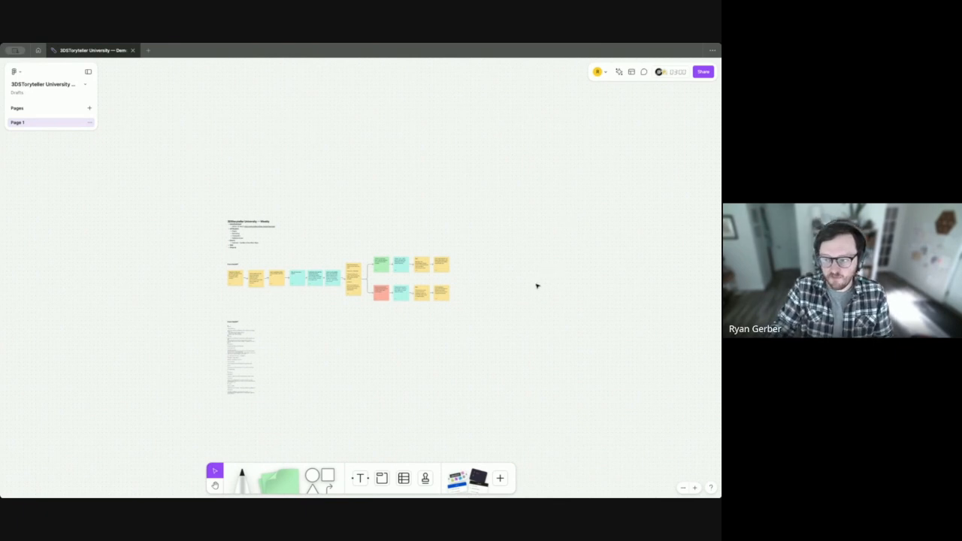
scroll(477, 282, "up", 3, "ctrl")
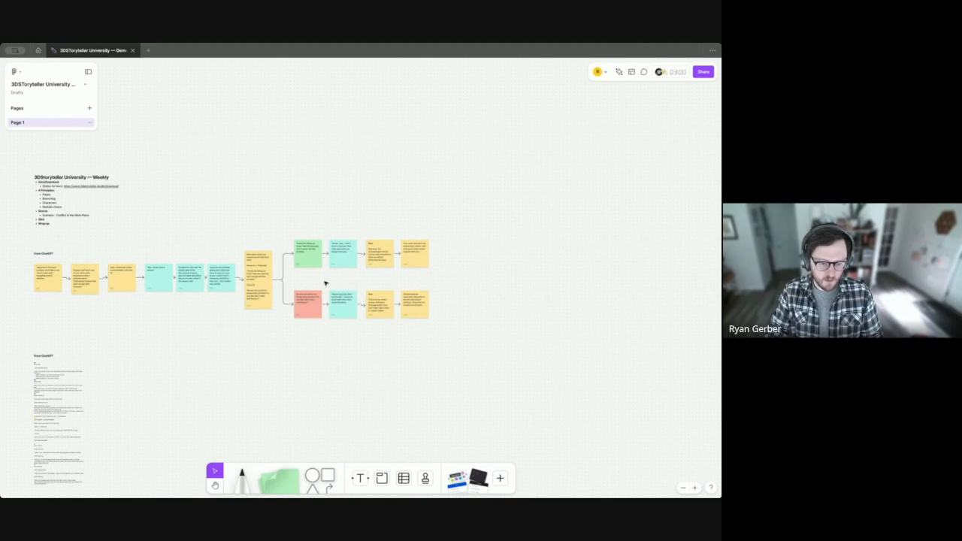
scroll(307, 280, "up", 3, "ctrl")
scroll(378, 292, "left", 4, "shift")
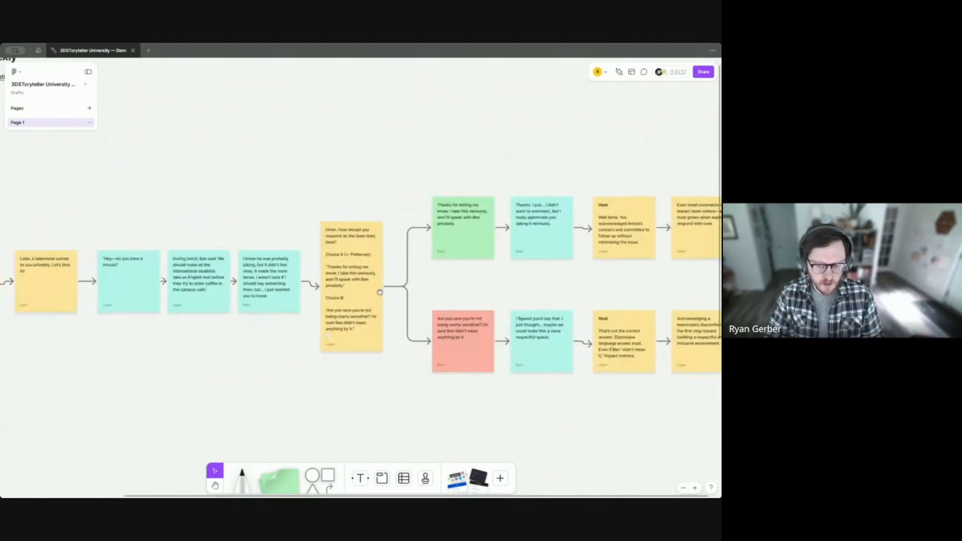
scroll(406, 281, "down", 3, "ctrl")
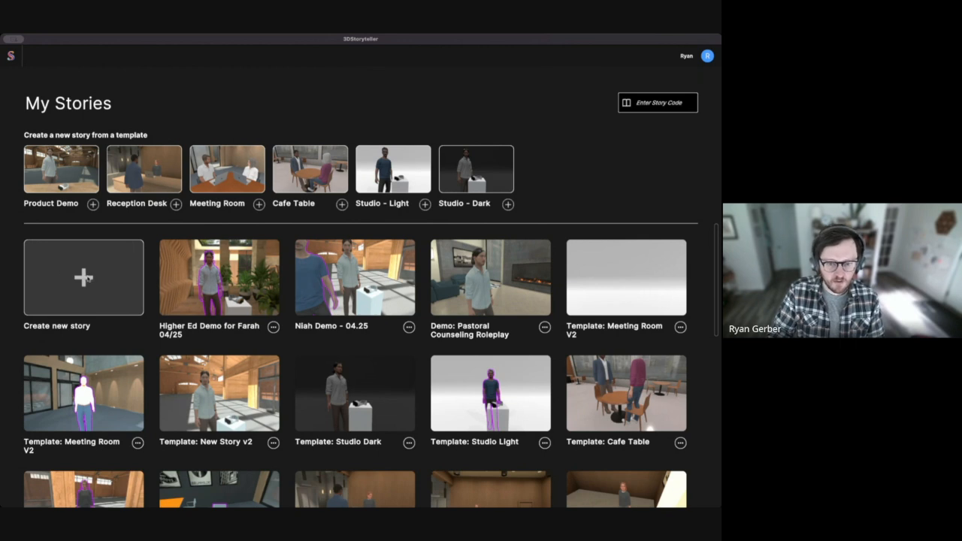
- Switch to 3DStoryteller and create a new blank story named "Conflict in the Work Place - Demo"
left_click(84, 278)
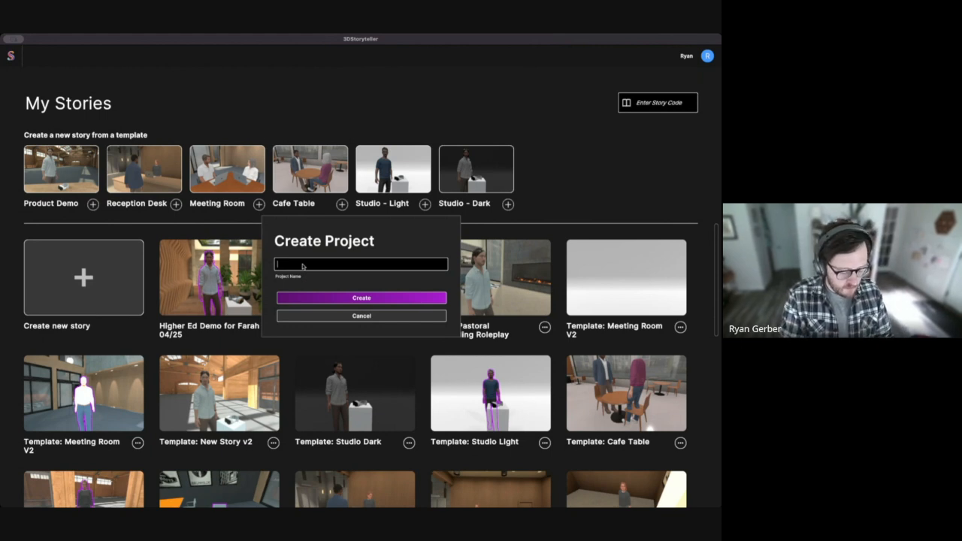
type("W")
key("BackSpace")
type("Conflict in the Work")
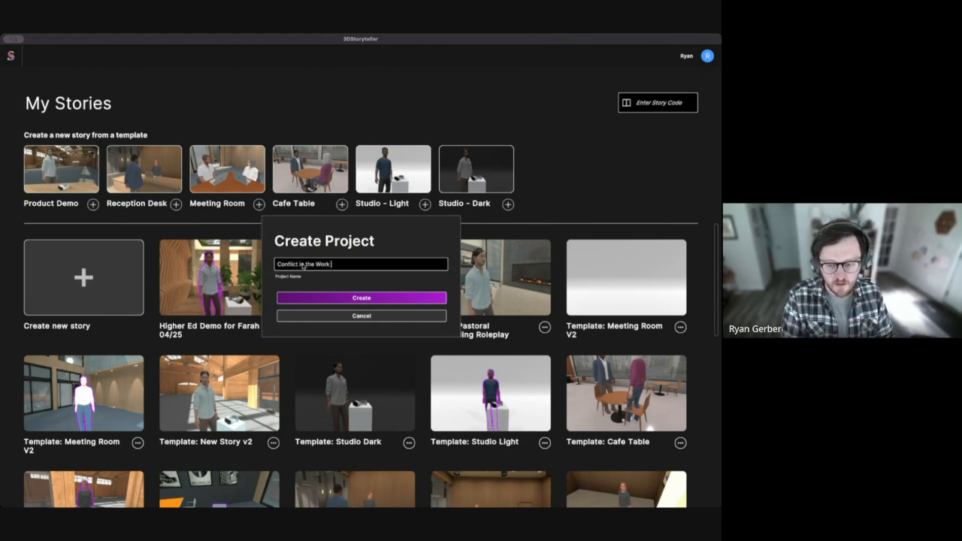
type(" Place - Demo")
left_click(364, 301)
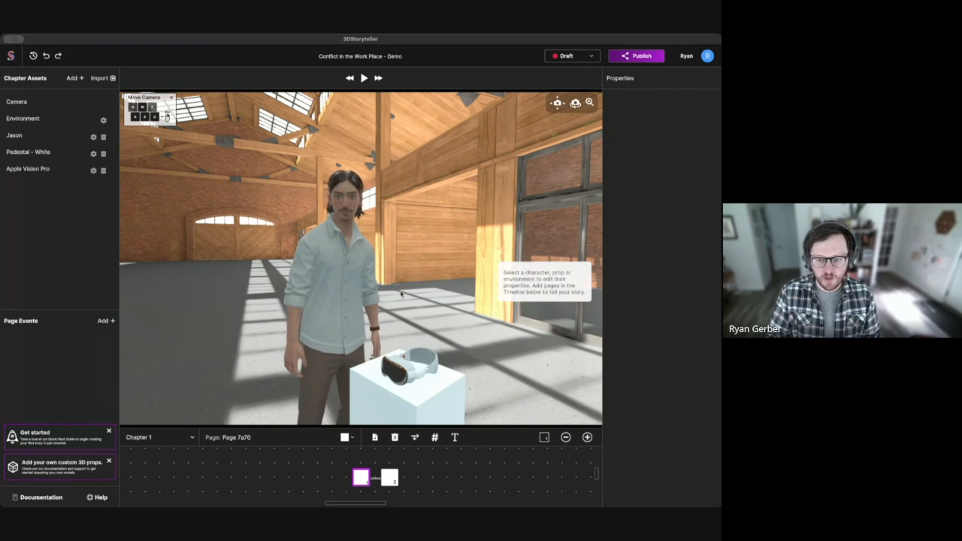
- Reframe the first page's camera slightly in the warehouse scene and show the properties of the Jason character
mouse_move(423, 341)
right_mouse_down()
mouse_move(542, 330)
mouse_move(422, 330)
mouse_move(330, 282)
mouse_move(290, 286)
mouse_move(422, 328)
mouse_move(438, 343)
right_mouse_up()
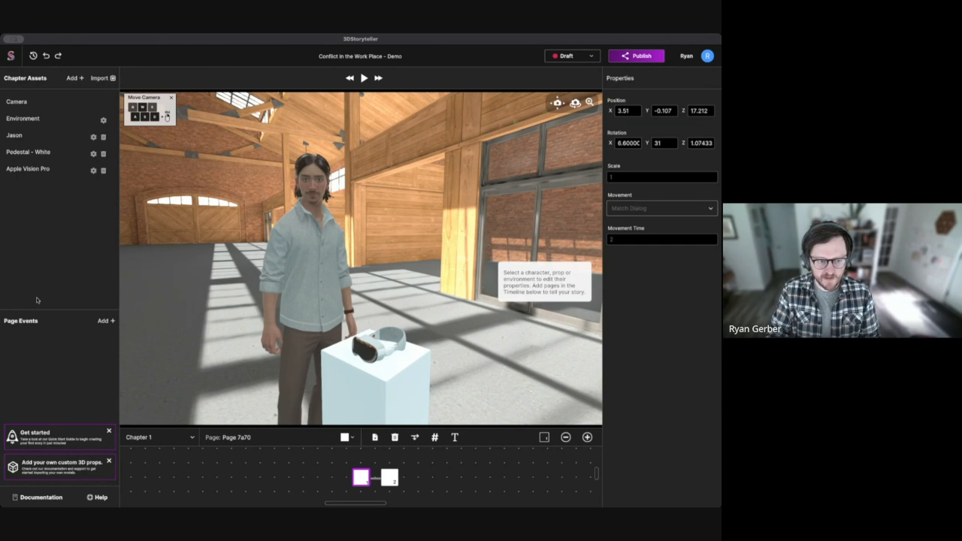
left_click(22, 137)
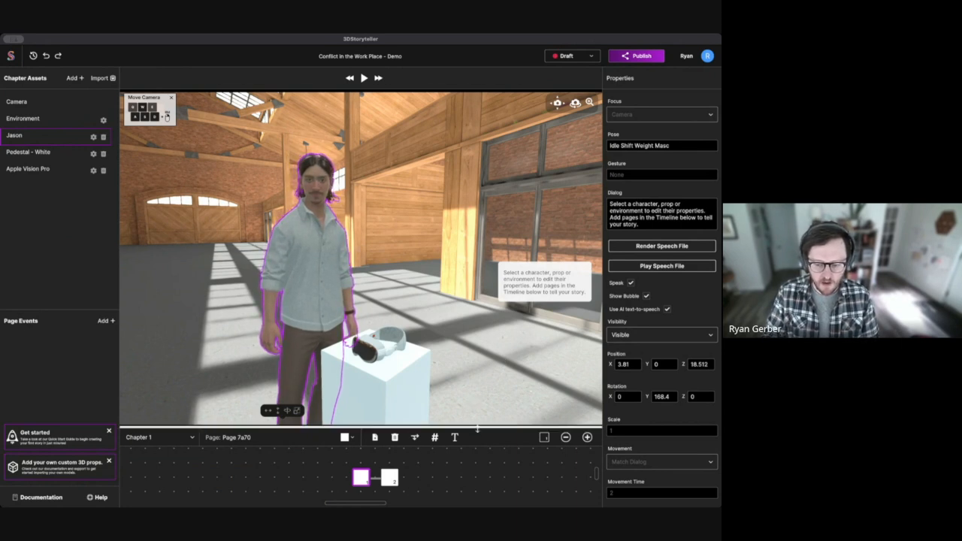
- Enlarge the page timeline area and magnify its two linked pages
left_click_drag(476, 429, 475, 403)
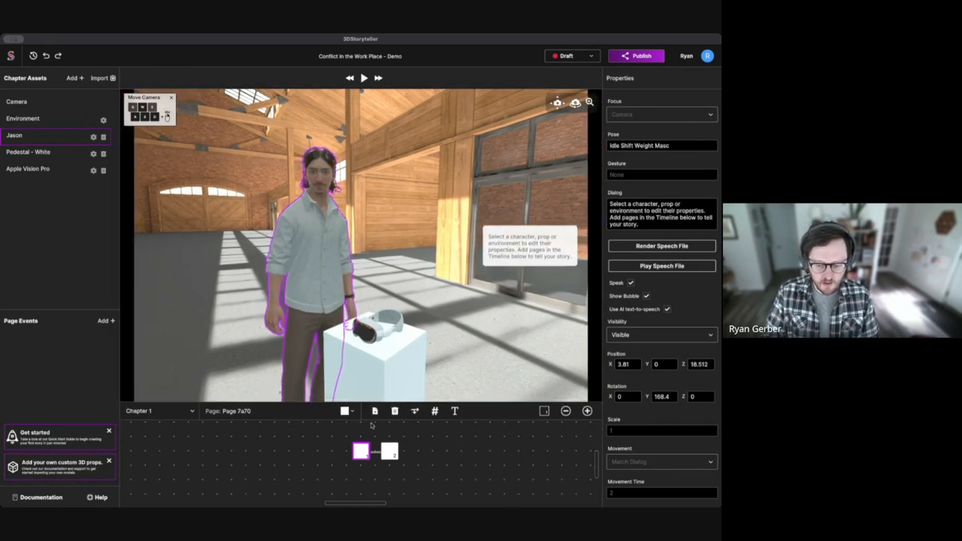
left_click(566, 411)
left_click(587, 411)
left_click(587, 411)
left_click(587, 411)
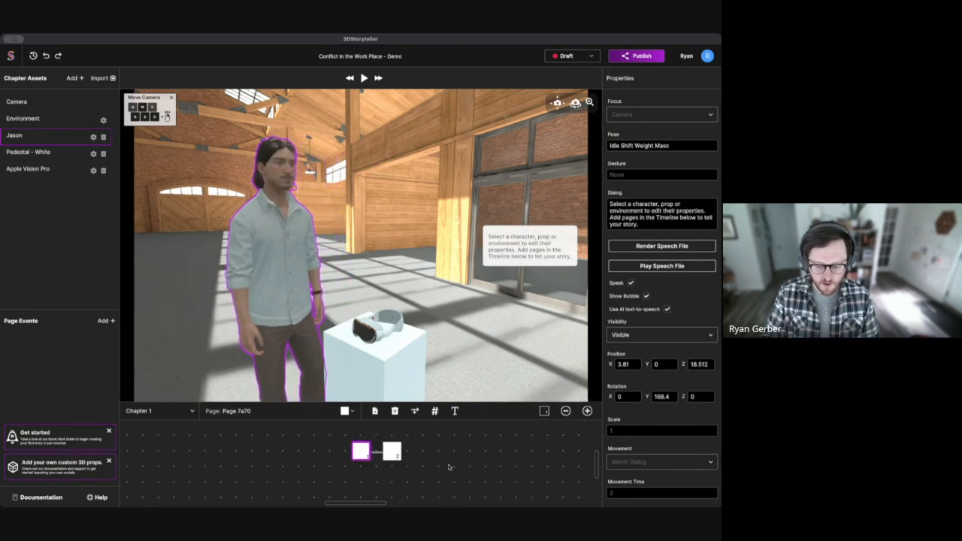
mouse_move(453, 458)
left_mouse_down()
mouse_move(367, 476)
mouse_move(483, 452)
mouse_move(418, 469)
mouse_move(440, 464)
left_mouse_up()
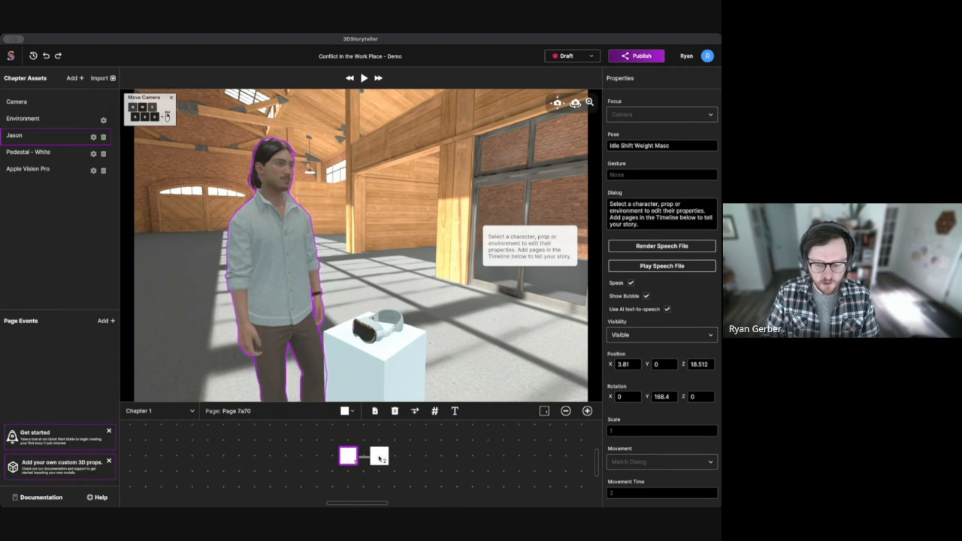
- Delete the story's second page and add a fresh page linked after page 1
left_click(379, 456)
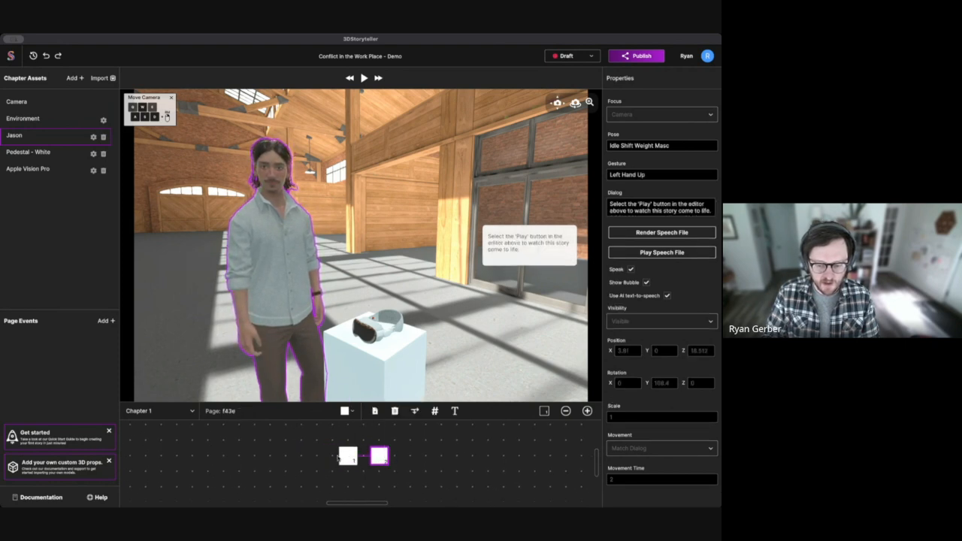
mouse_move(377, 454)
left_mouse_down()
mouse_move(466, 469)
mouse_move(379, 467)
mouse_move(385, 460)
left_mouse_up()
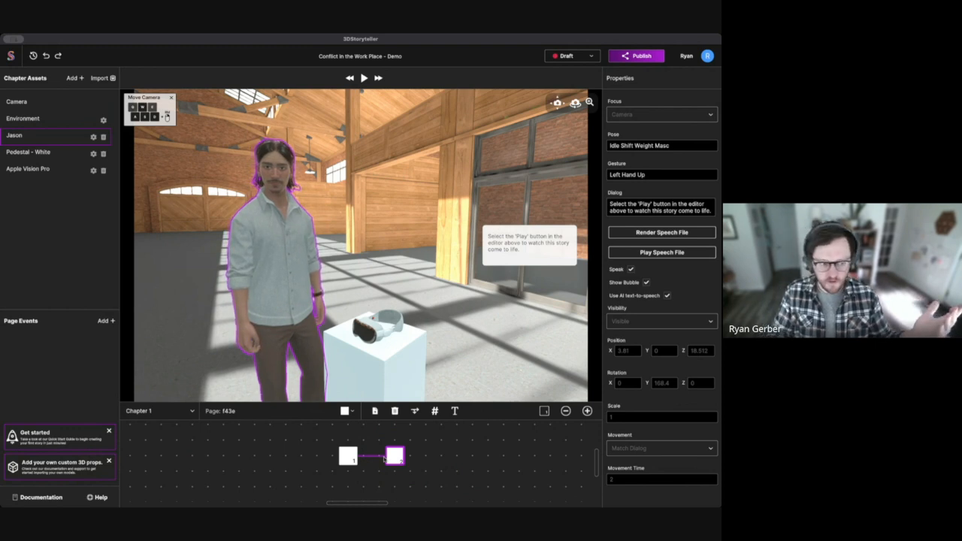
mouse_move(394, 456)
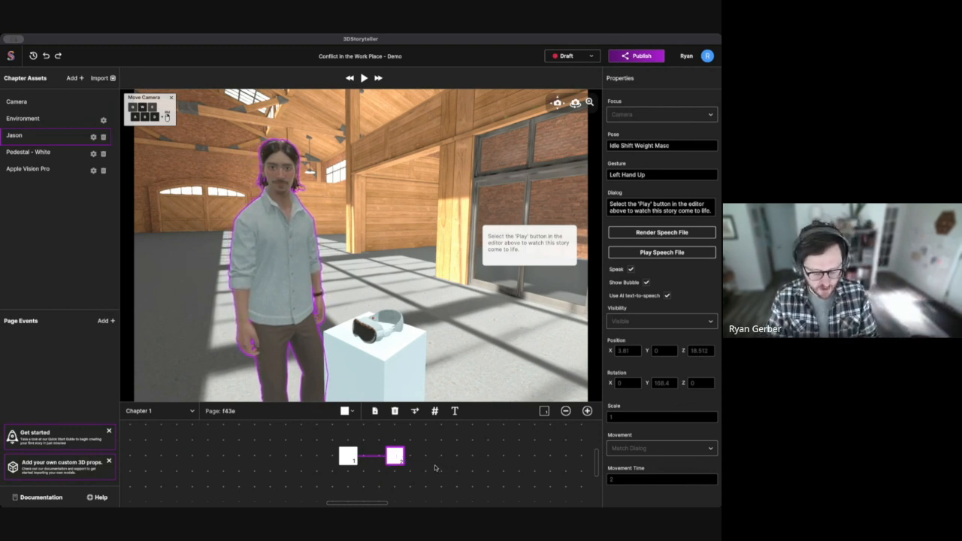
left_click(394, 411)
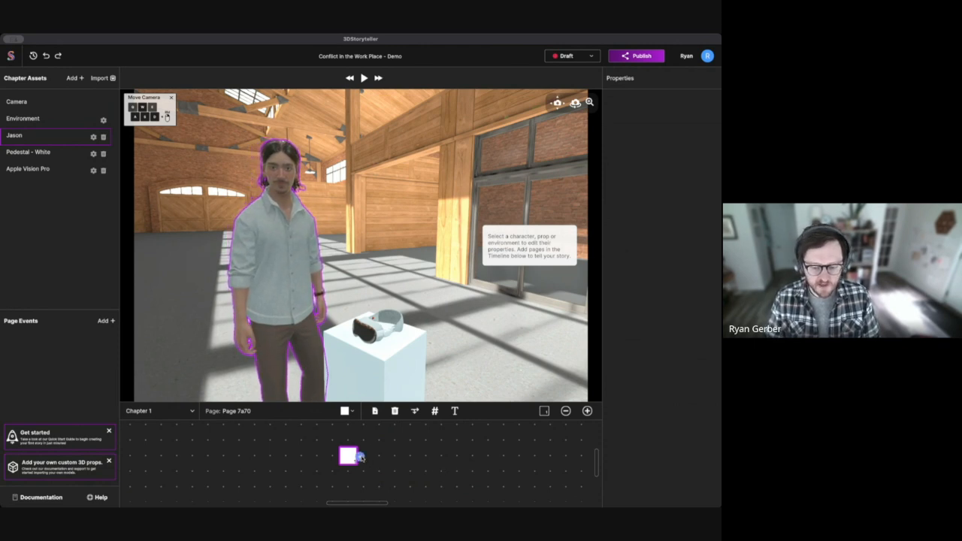
left_click(360, 456)
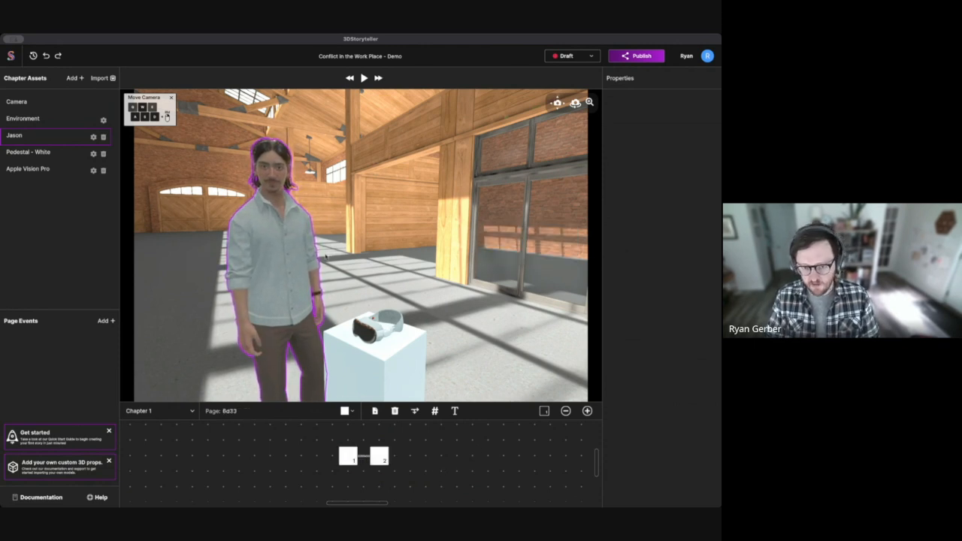
- Reposition the new page's camera to frame Jason together with the white pedestal and the headset
mouse_move(412, 251)
right_mouse_down()
mouse_move(332, 222)
mouse_move(395, 248)
mouse_move(549, 219)
mouse_move(418, 266)
right_mouse_up()
key("s")
key("a")
key("w")
right_click_drag(359, 266, 310, 286)
right_click_drag(481, 289, 324, 295)
key("d")
key("w")
key("s")
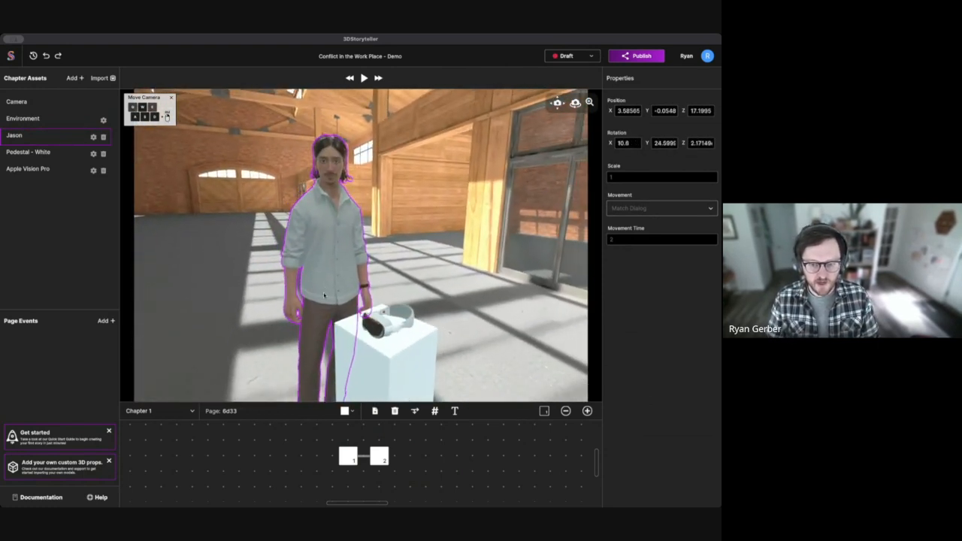
- Raise the Apple Vision Pro headset well above the white pedestal on page 2 and compare its placement with page 1
left_click(412, 283)
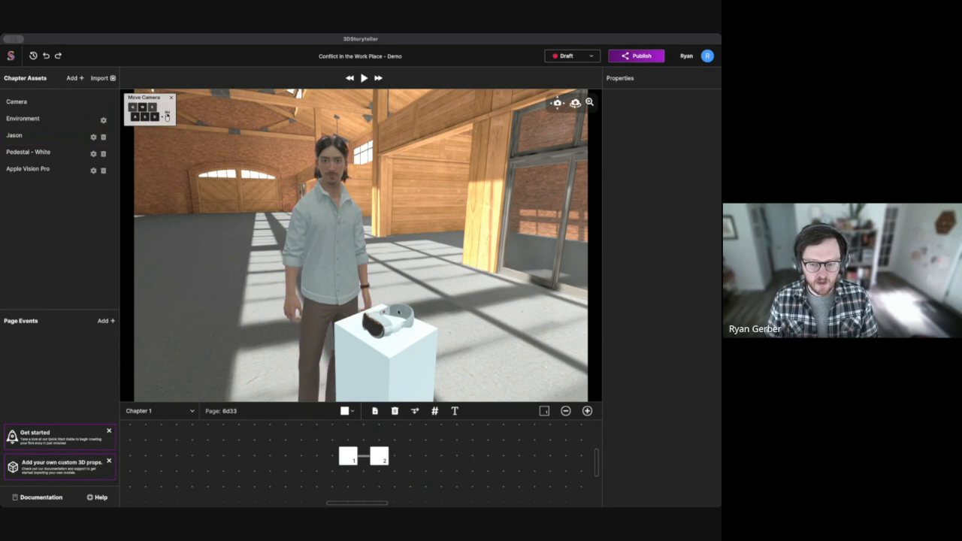
left_click(381, 329)
left_click(373, 323)
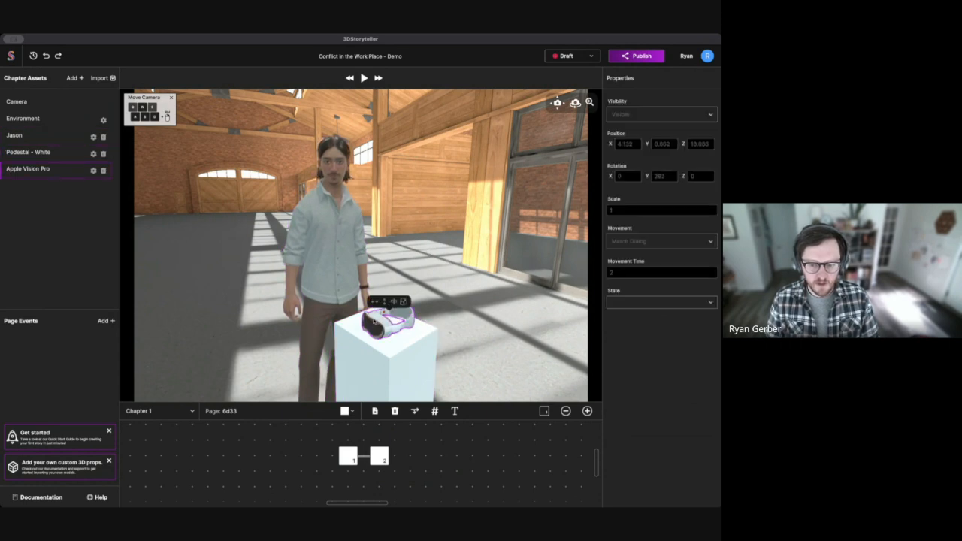
left_click_drag(384, 303, 400, 223)
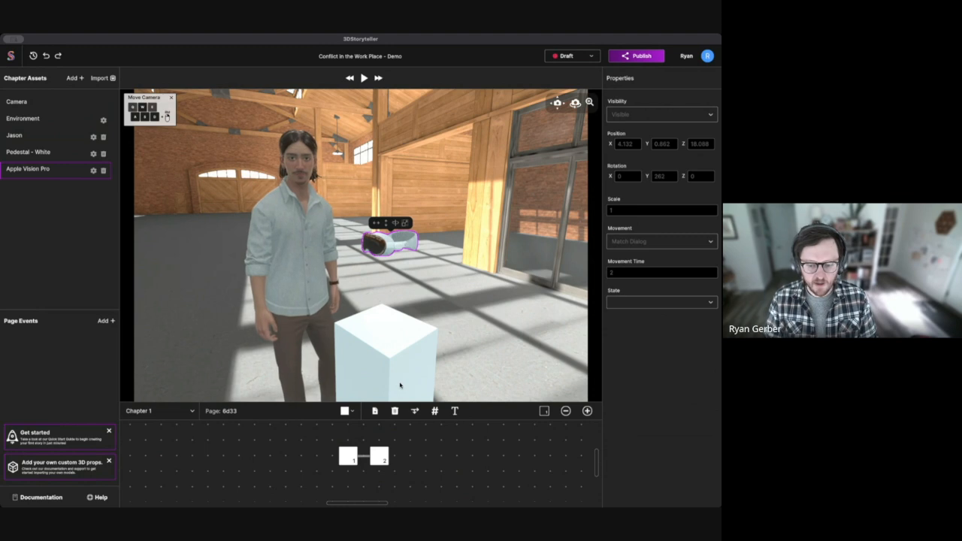
left_click(347, 461)
left_click(381, 458)
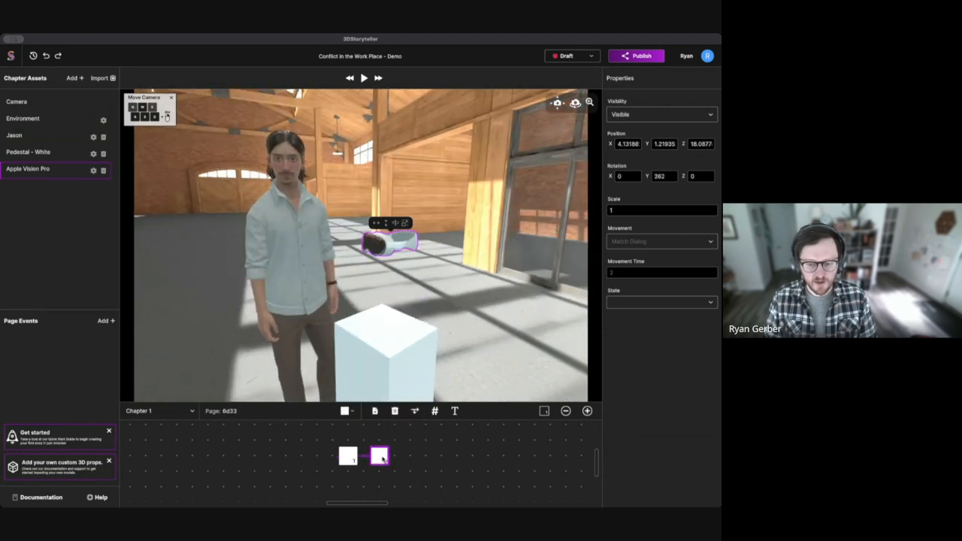
left_click(347, 456)
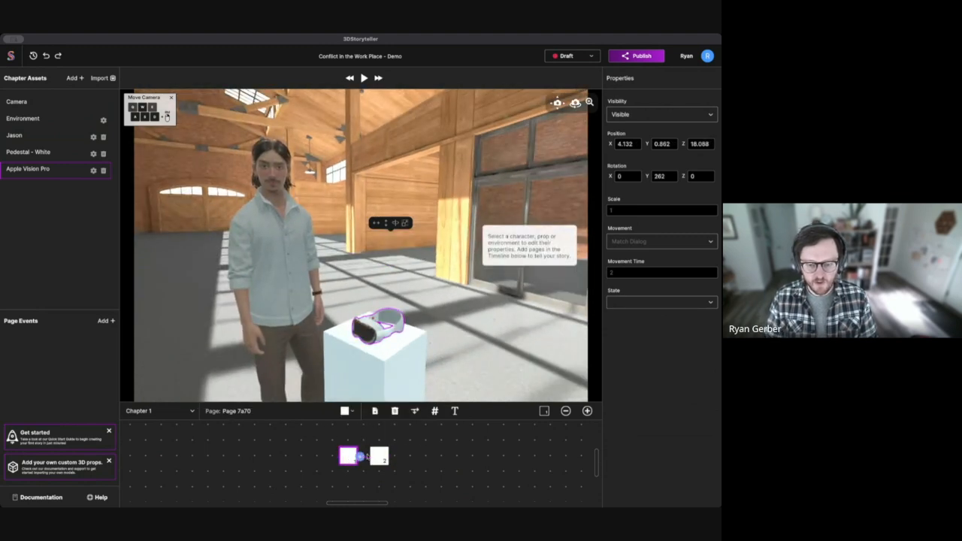
left_click(378, 456)
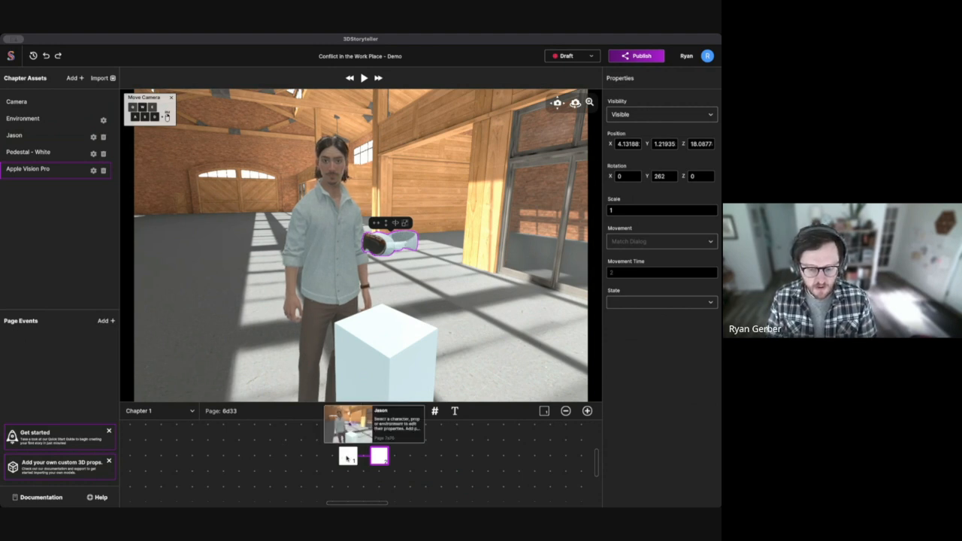
- Delete page 2 and add a Home Page event from the UI category to page 1
left_click(395, 411)
left_click(352, 459)
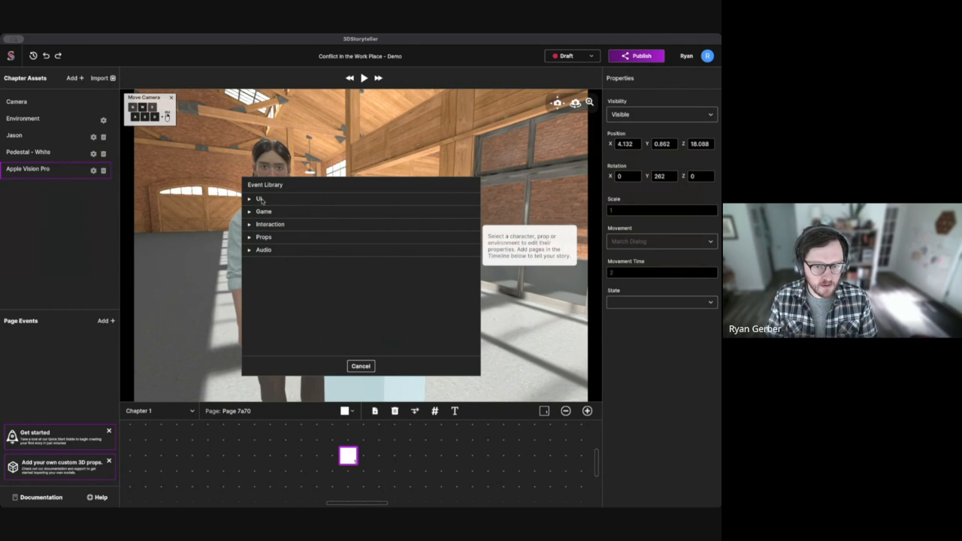
left_click(255, 199)
left_click(275, 232)
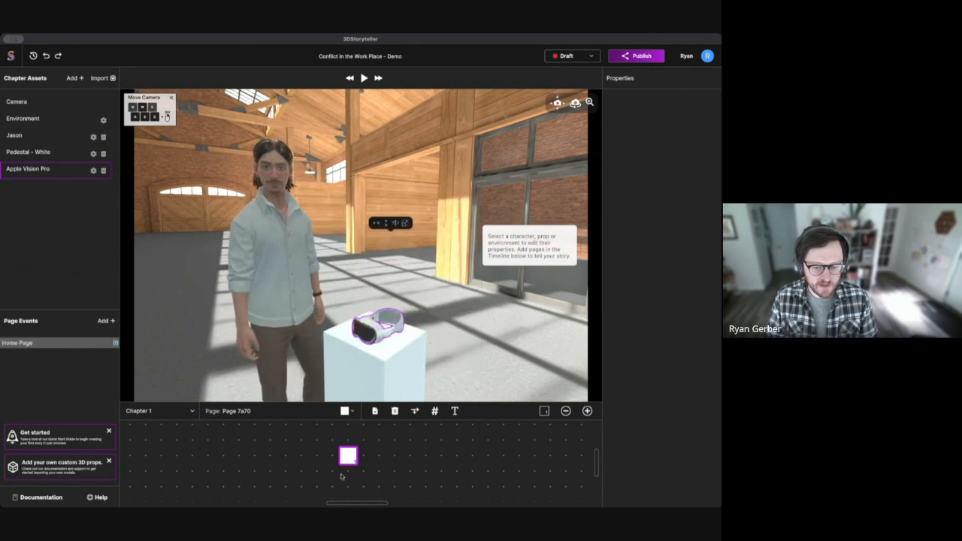
- Turn off Speak and Show Bubble for the Jason character on page 1
left_click(349, 457)
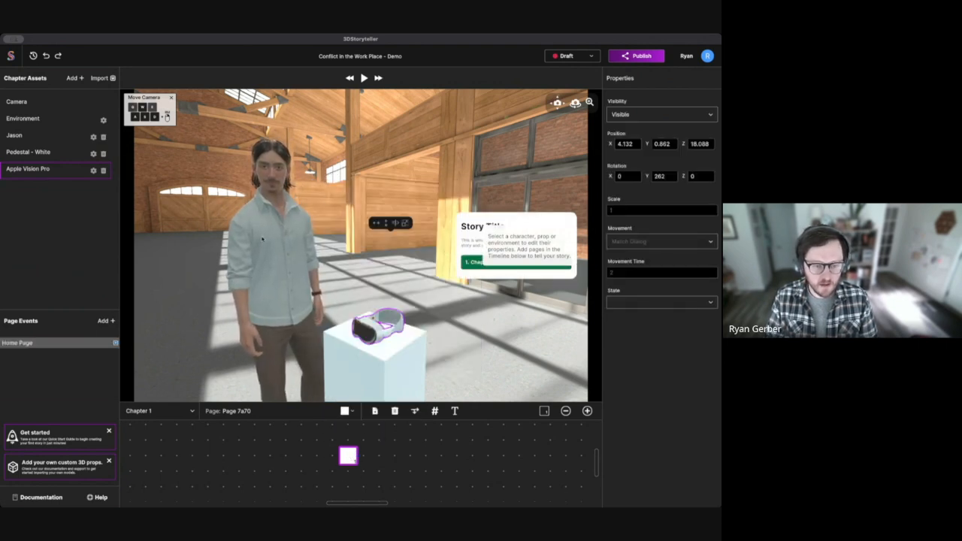
left_click(313, 228)
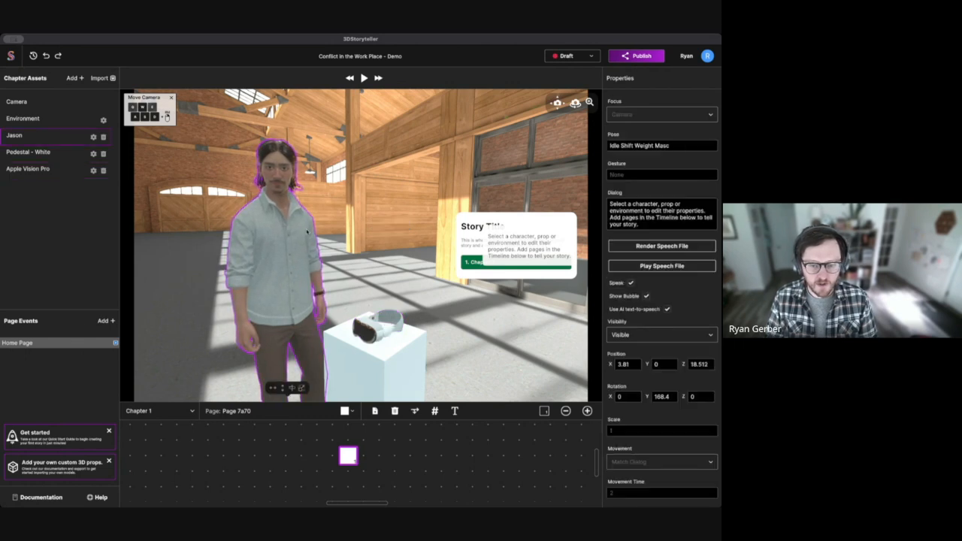
left_click(631, 284)
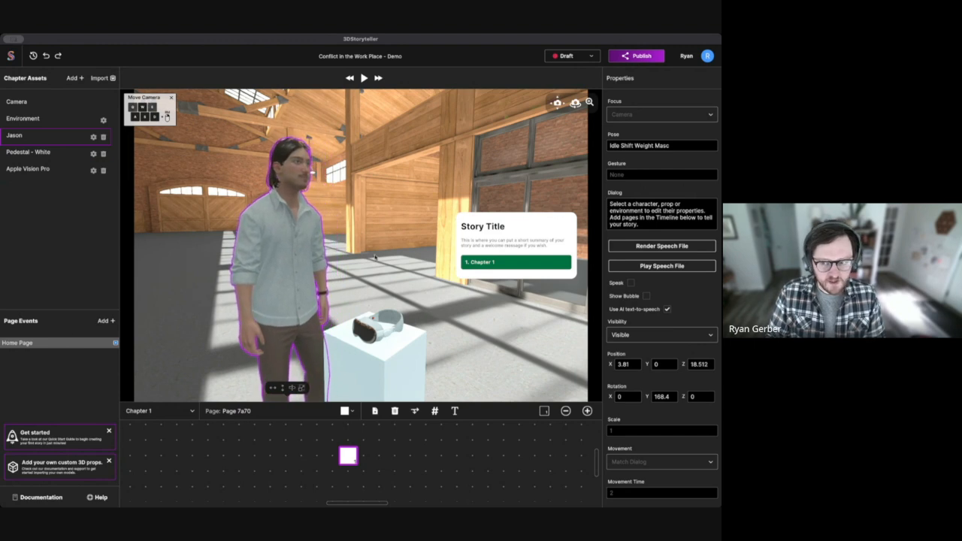
- Set the Home Page event's title to "Conflict in the Work Place"
left_click(62, 343)
triple_click(624, 113)
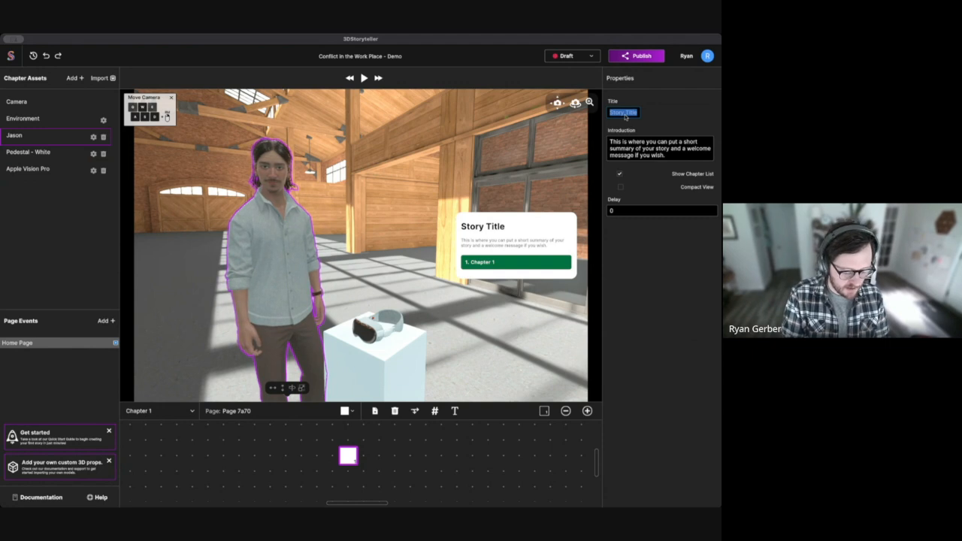
type("Conflict in the")
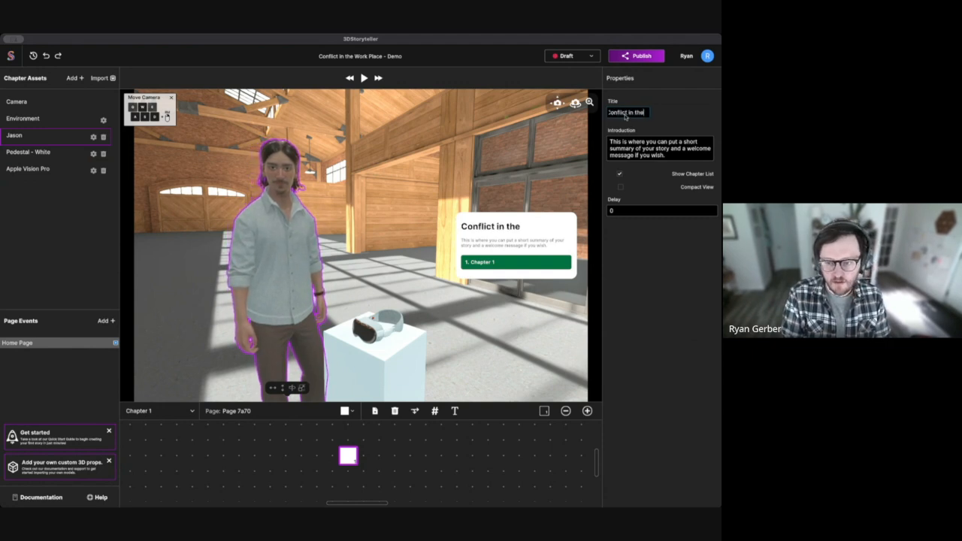
type(" WOrk")
key("BackSpace")
key("BackSpace")
key("BackSpace")
type("ork")
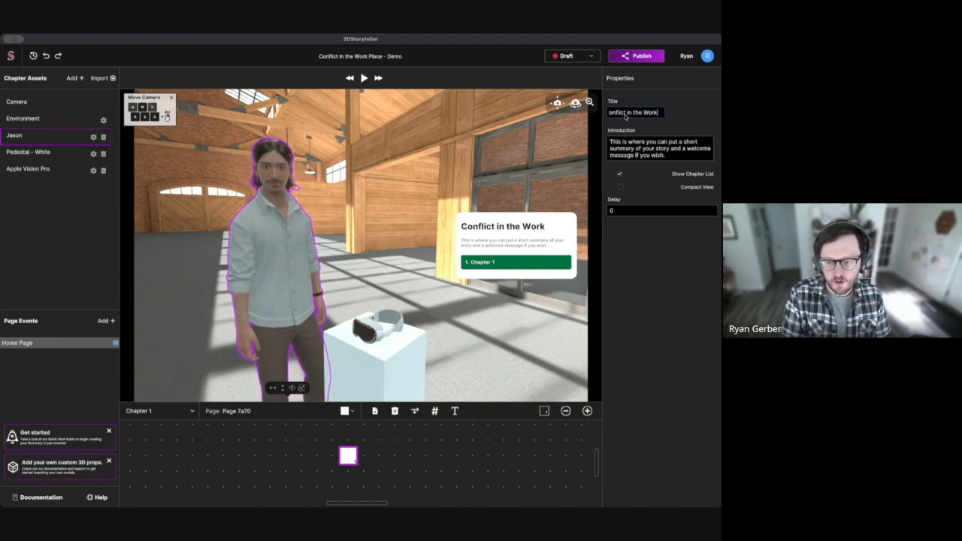
type(" Place")
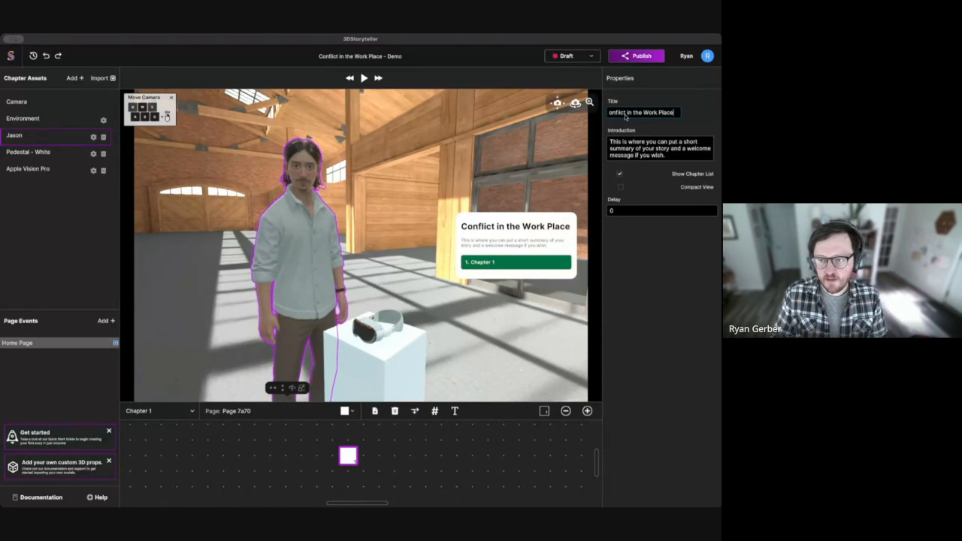
- Set the Home Page introduction to "Tap the button below to get started." and hide the chapter list
triple_click(639, 153)
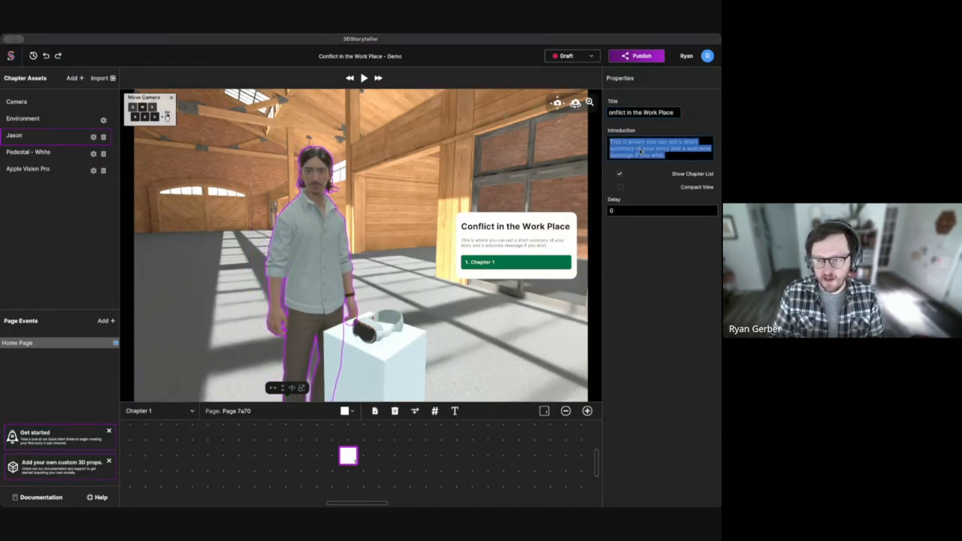
key("BackSpace")
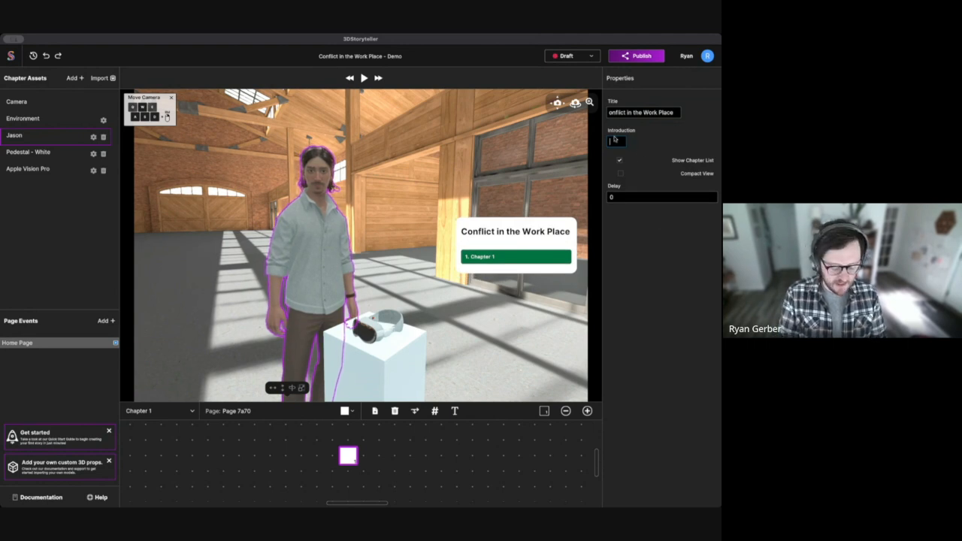
type("Tap t")
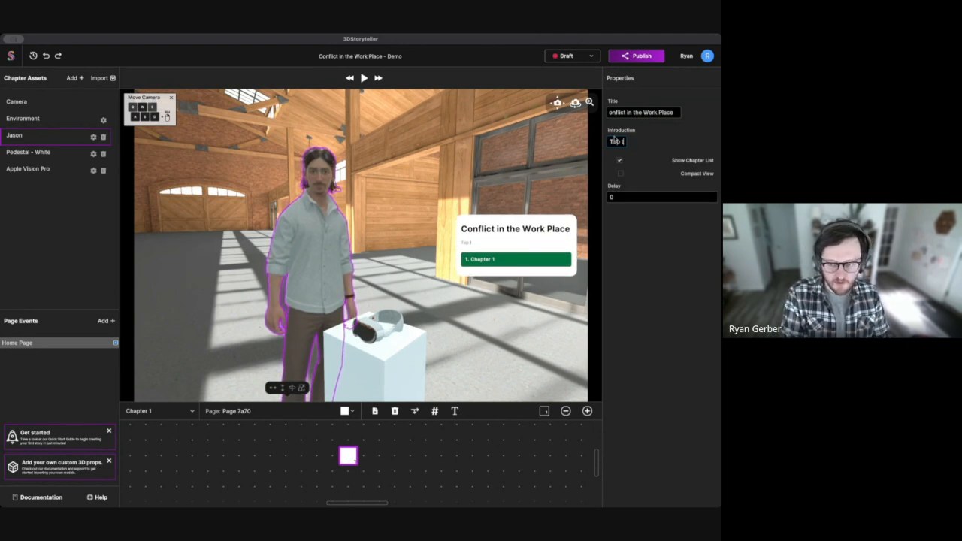
type("he button below to ")
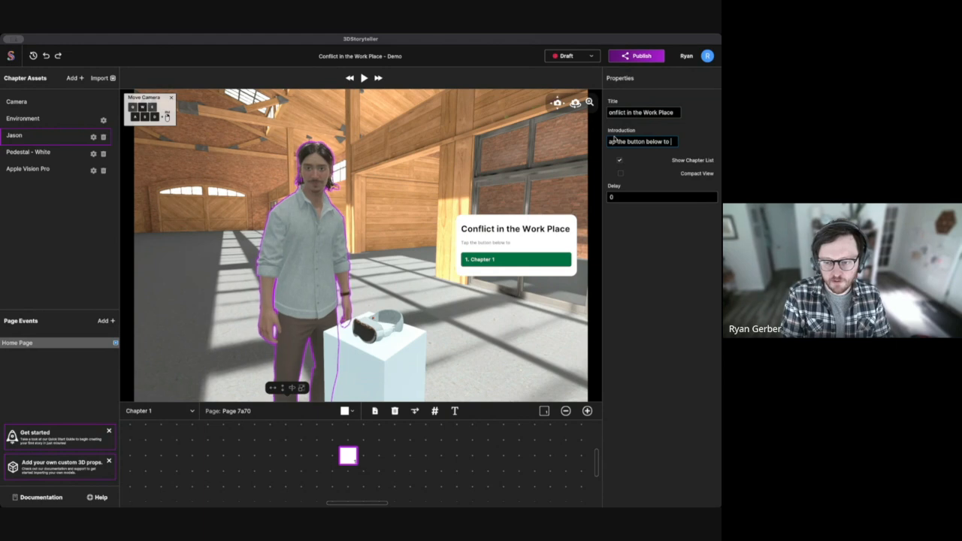
type("get started.")
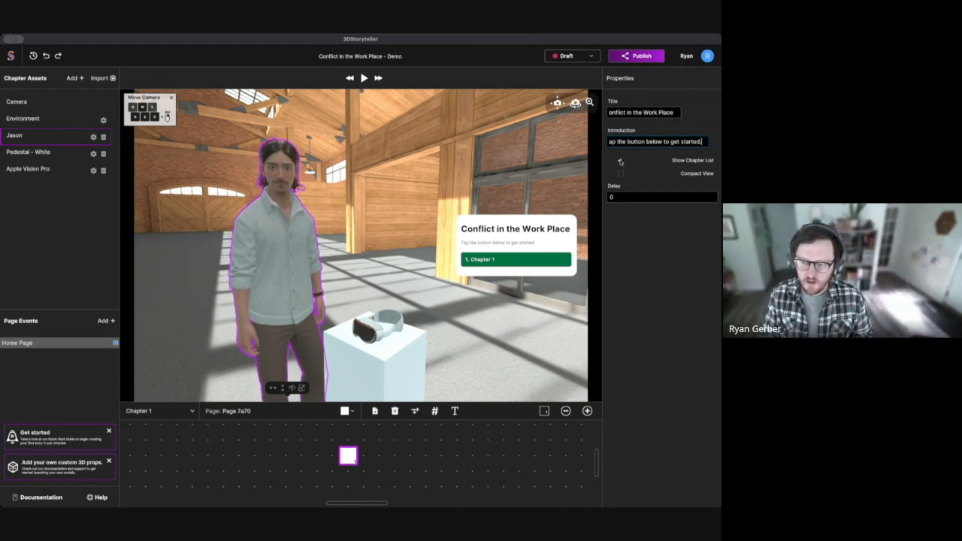
left_click(620, 162)
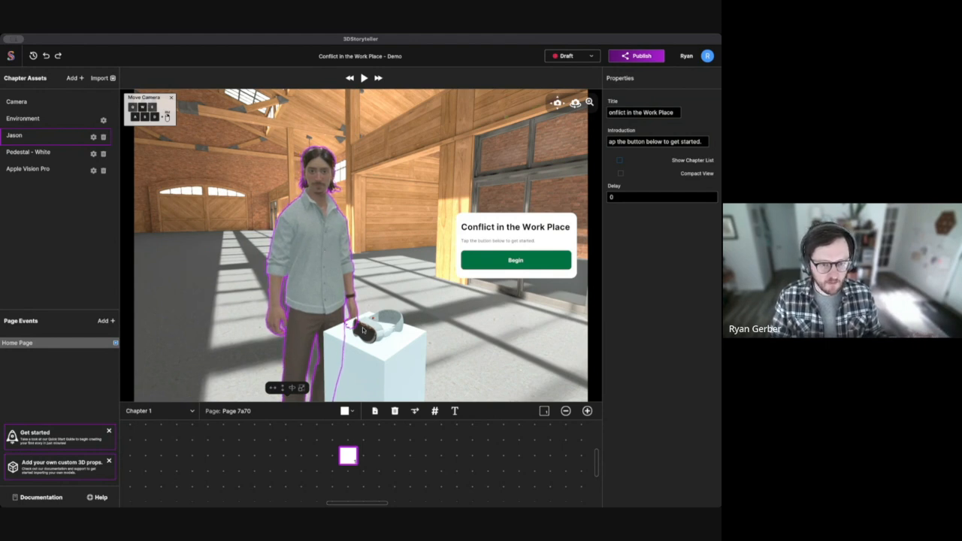
- Delete the white pedestal and the Apple Vision Pro from the chapter's assets
left_click_drag(318, 302, 281, 315)
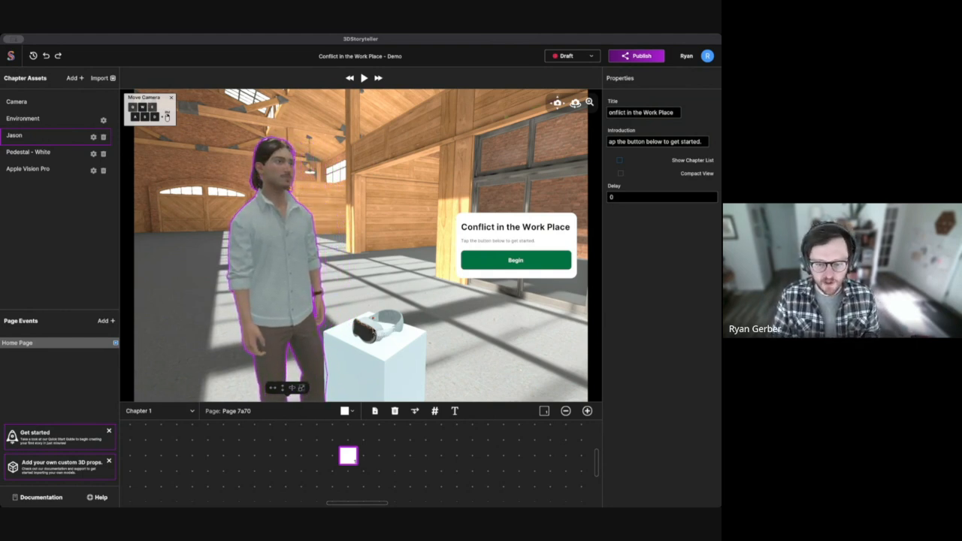
left_click(375, 340)
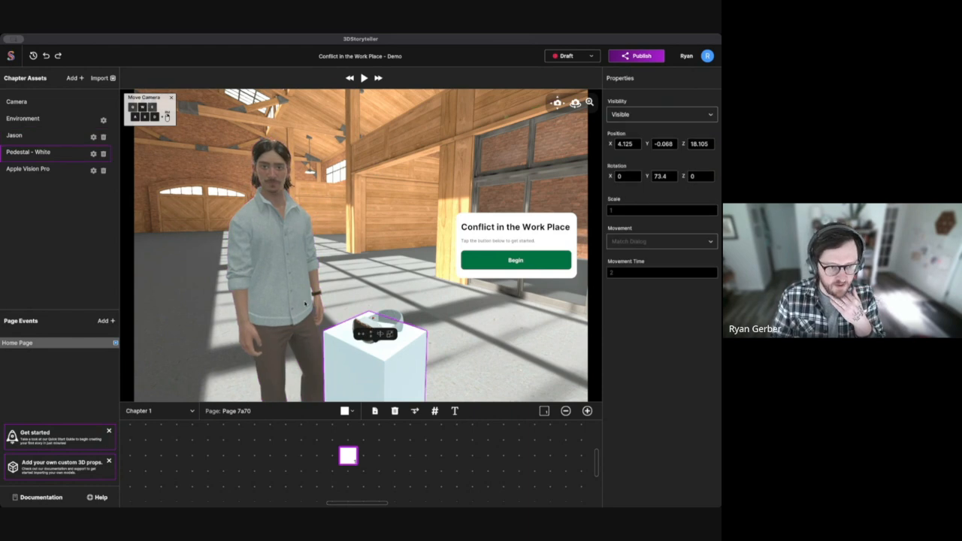
left_click(102, 154)
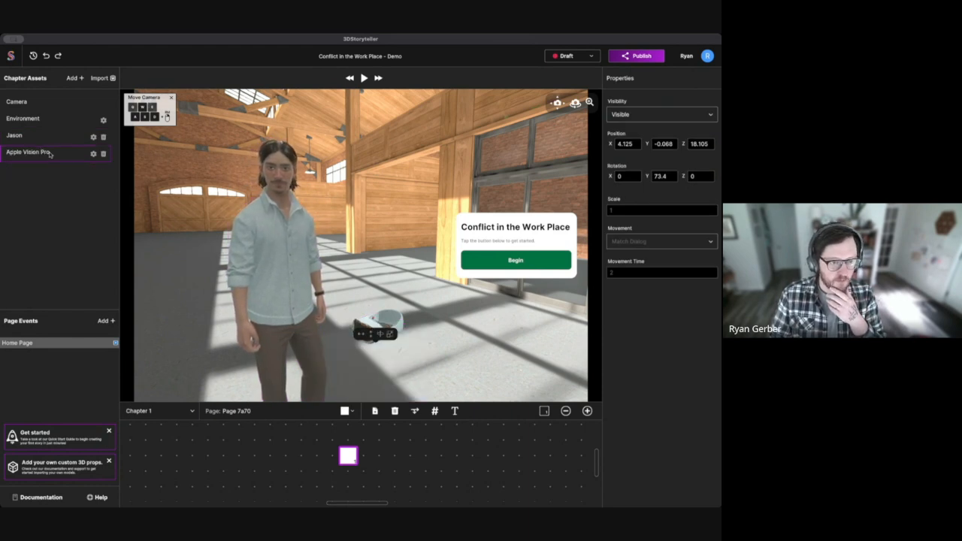
left_click(104, 153)
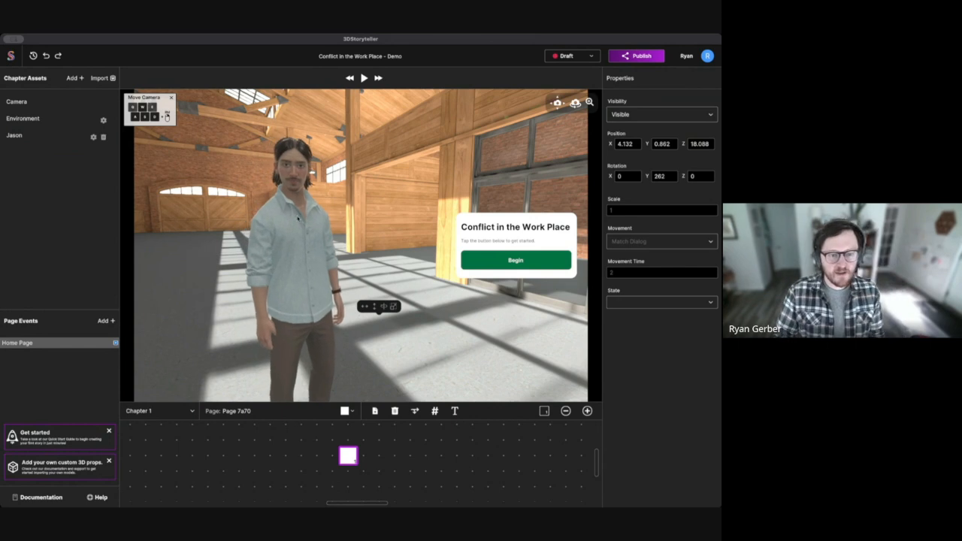
- Replace the chapter's environment with the Office environment
left_click(37, 119)
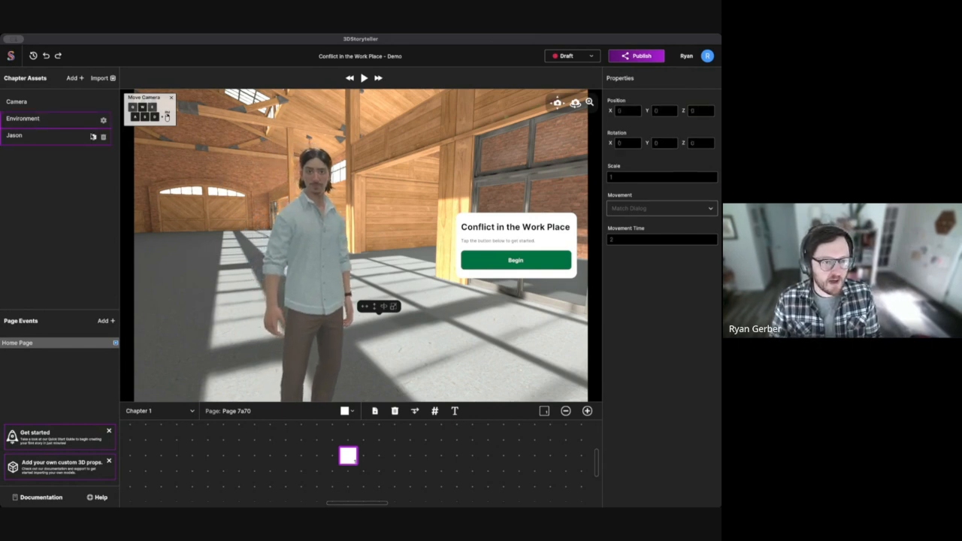
left_click(103, 120)
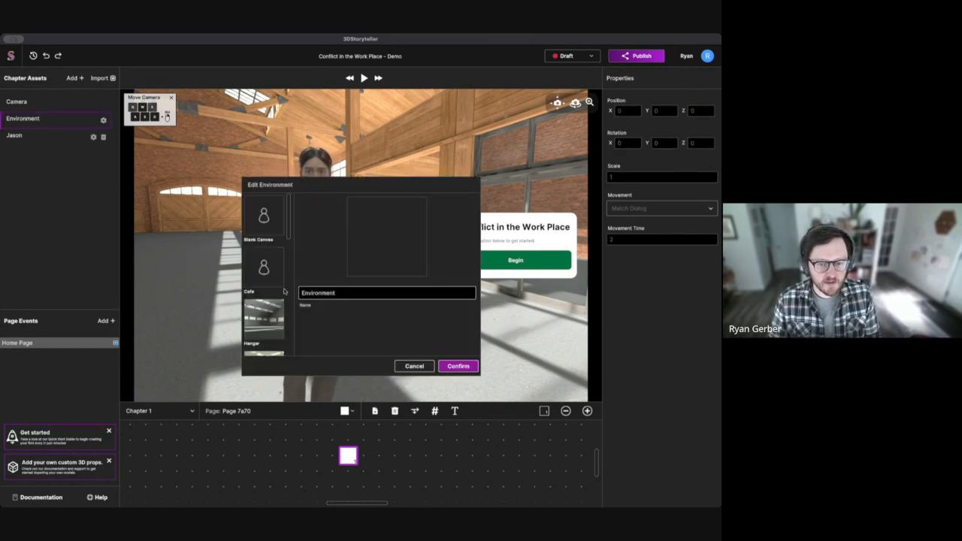
left_click_drag(288, 238, 294, 328)
left_click(284, 320)
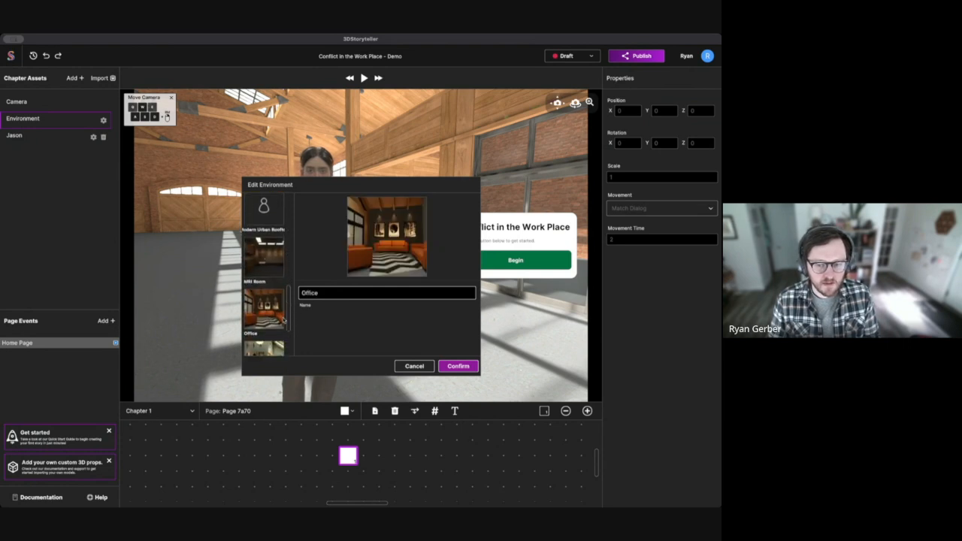
left_click(451, 367)
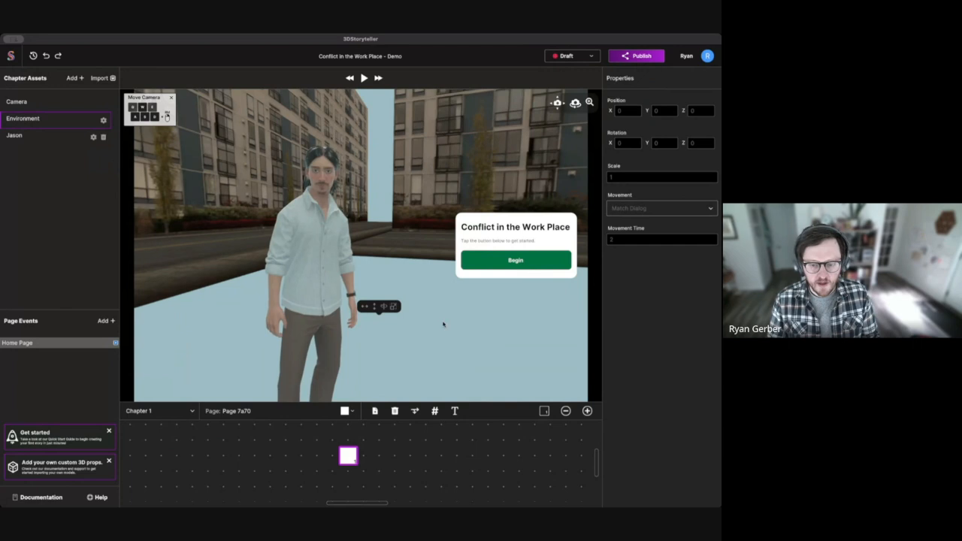
- Shift Jason sideways across the ground and pull the camera back and around to find the office
left_click(316, 281)
left_click_drag(276, 388, 569, 381)
left_click_drag(519, 337, 433, 333)
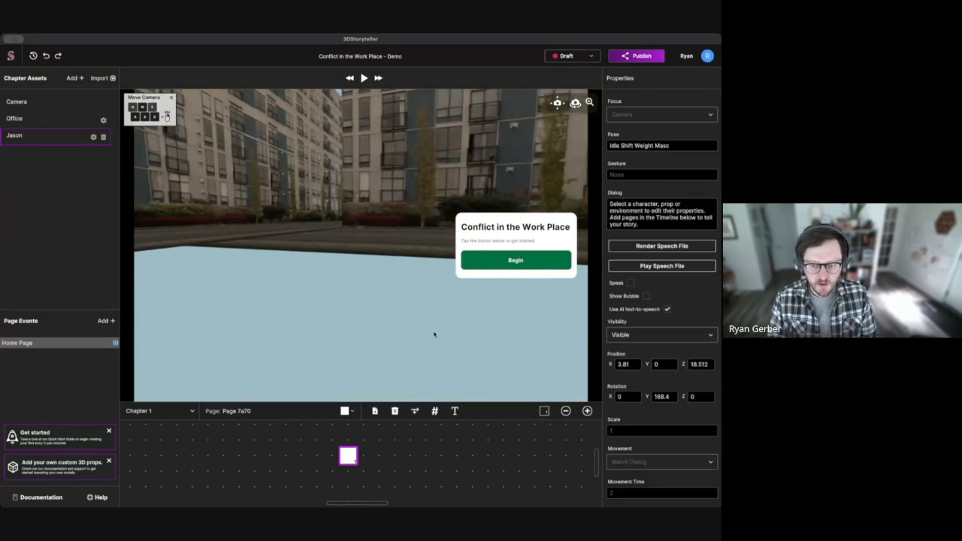
key("s")
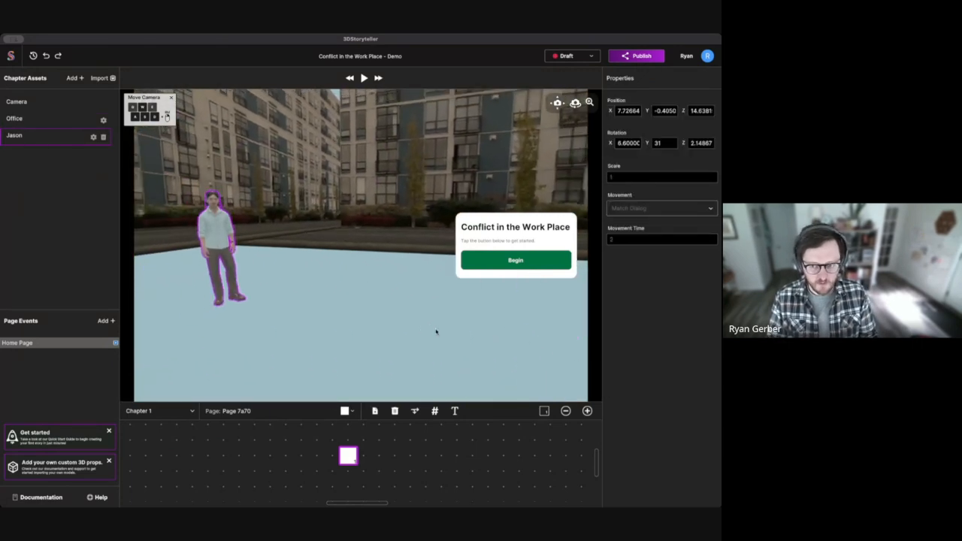
left_click_drag(438, 333, 468, 336)
key("a")
right_click_drag(468, 335, 581, 327)
right_click_drag(358, 326, 477, 333)
key("s")
- Move Jason across to the office area and bring the camera inside the office
left_click(256, 296)
left_click(231, 267)
left_click_drag(230, 284, 500, 230)
right_click_drag(390, 243, 357, 284)
key("w")
key("w")
key("w")
key("w")
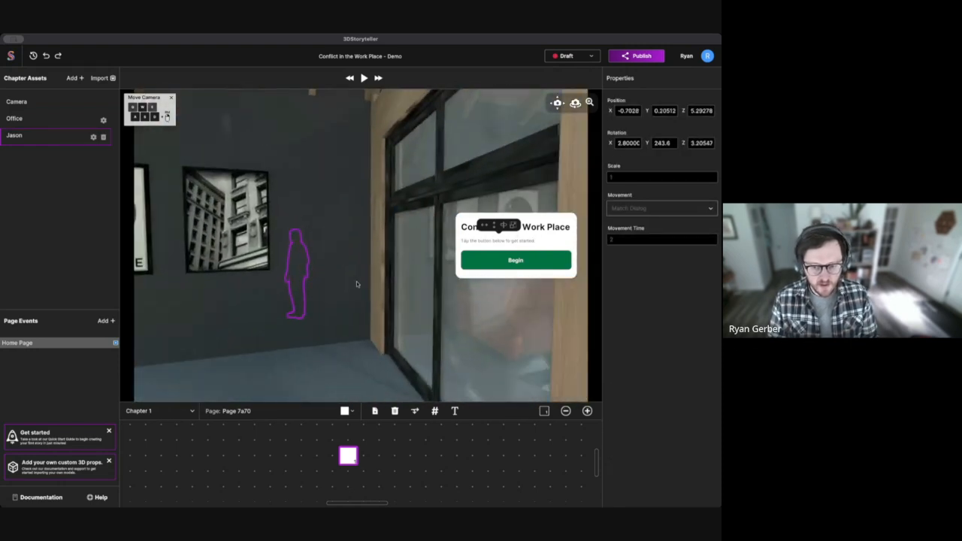
- Bring Jason closer along the office floor and frame him in front of the glass partition
left_click(303, 264)
left_click_drag(288, 289, 442, 387)
key("w")
right_click_drag(481, 315, 357, 290)
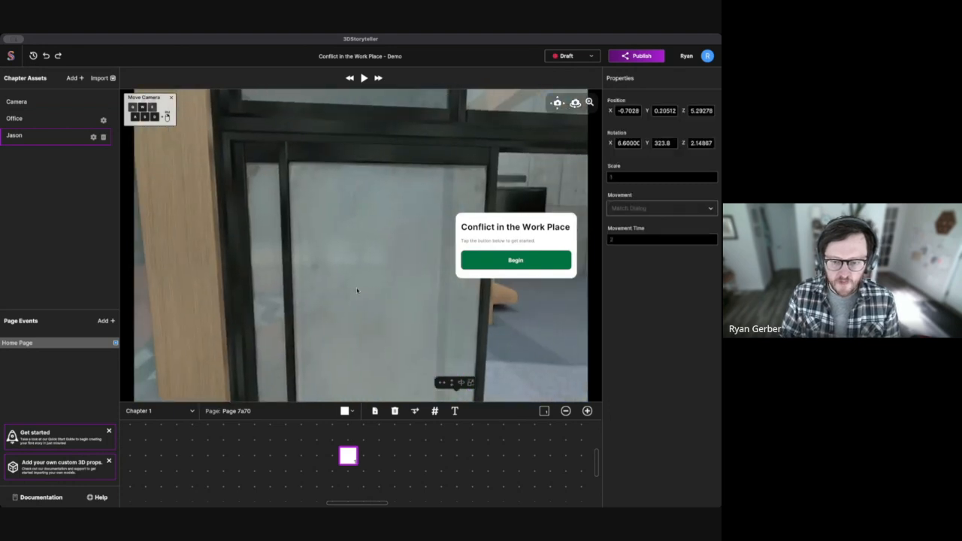
key("s")
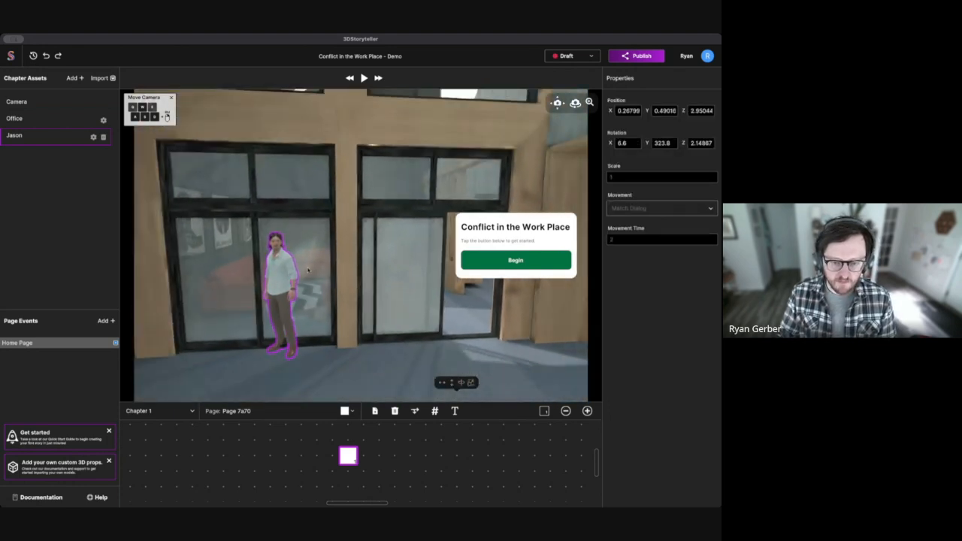
- Place Jason in the lounge beside the orange sofas and move the camera in to frame him there
left_click(280, 281)
left_click_drag(279, 300, 320, 268)
key("w")
right_click_drag(318, 263, 252, 261)
key("w")
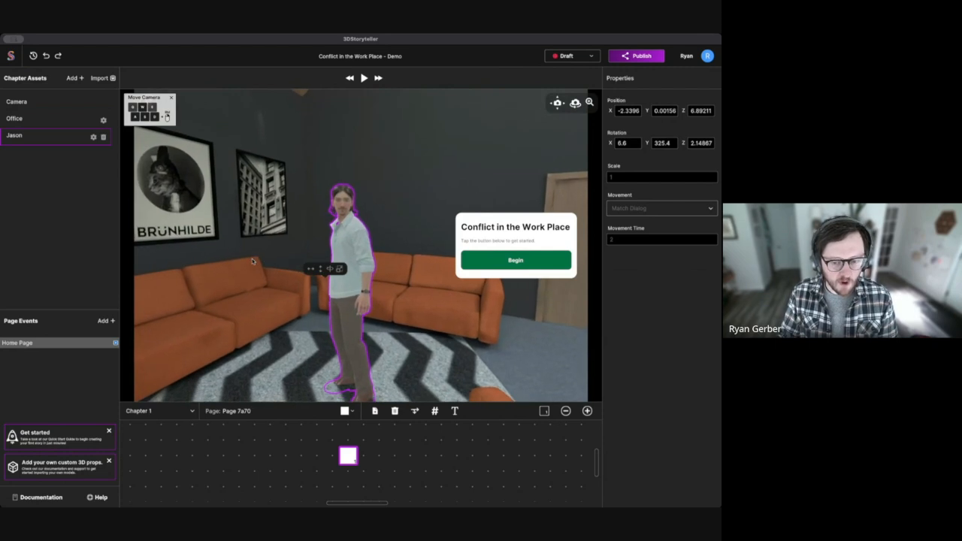
- Move Jason back onto the zigzag rug in front of the far orange sofa
left_click(320, 267)
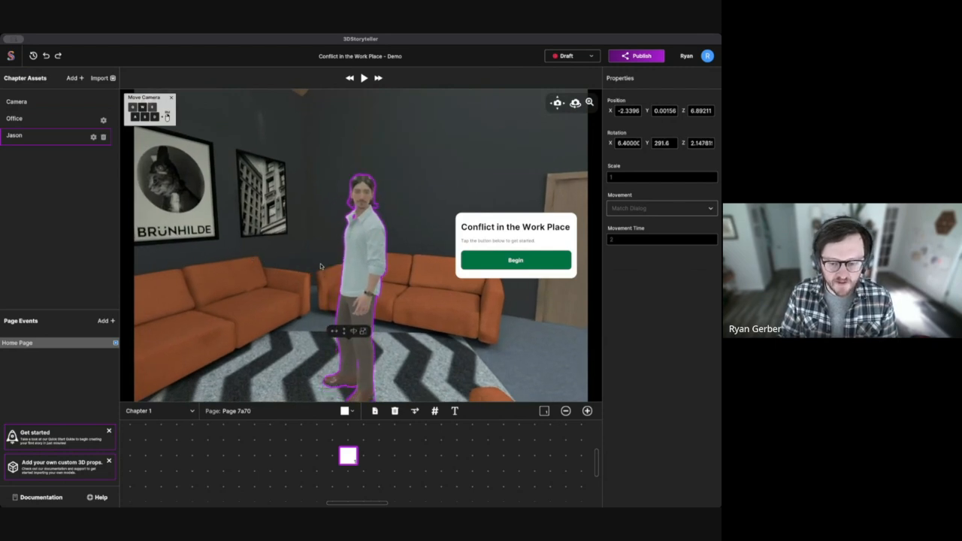
left_click_drag(334, 332, 375, 316)
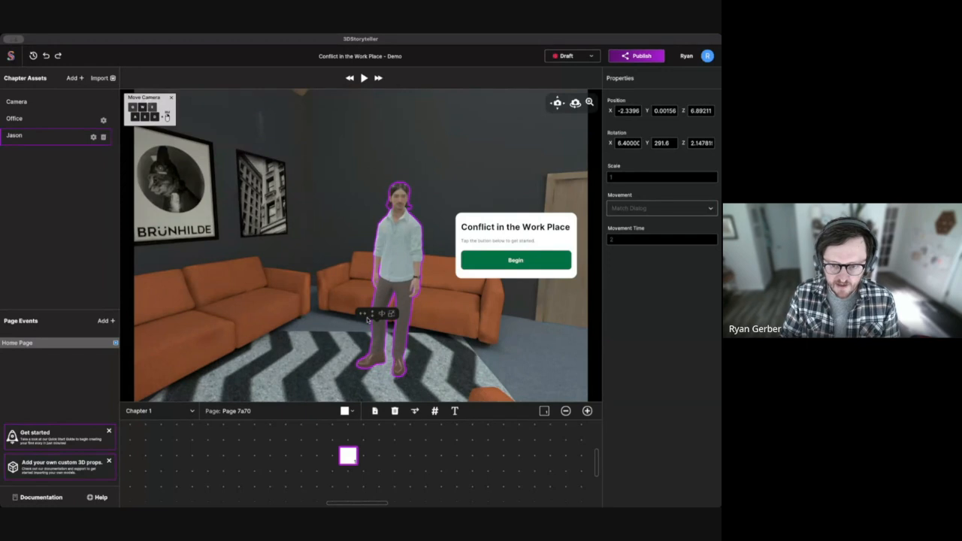
left_click(445, 324)
right_click_drag(452, 330, 478, 333)
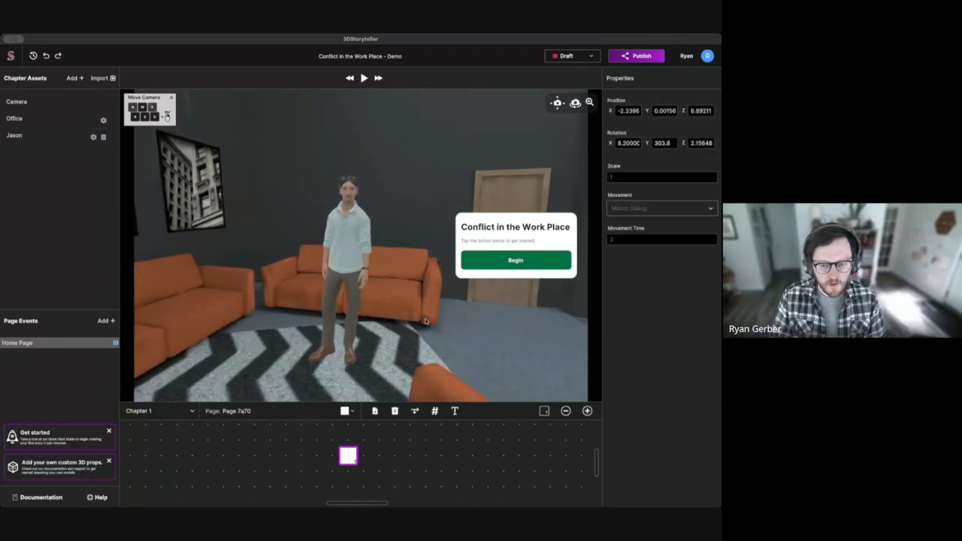
- Swing the camera around to face the lounge windows and move Jason to the far end of the rug
right_click_drag(426, 312, 269, 271)
key("s")
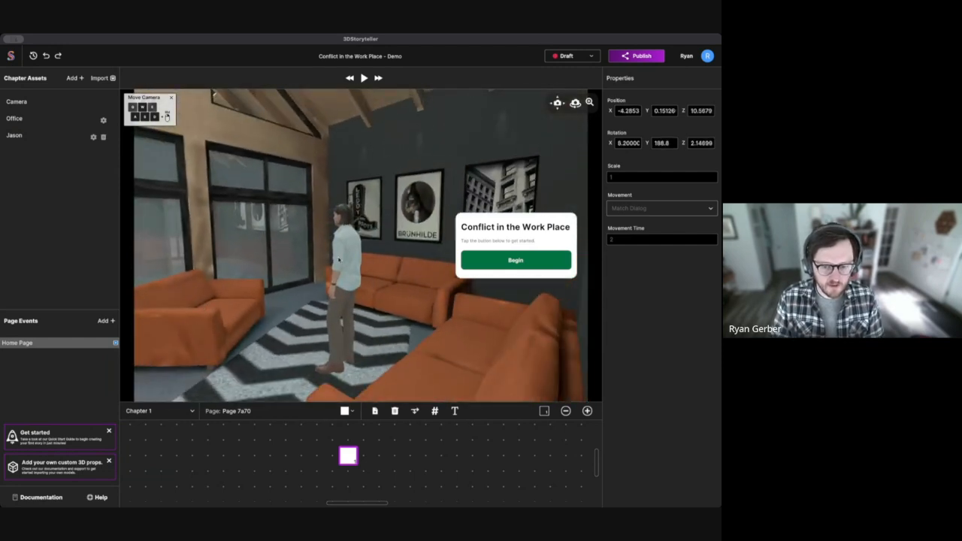
left_click(343, 259)
left_click_drag(348, 319, 300, 294)
left_click(348, 291)
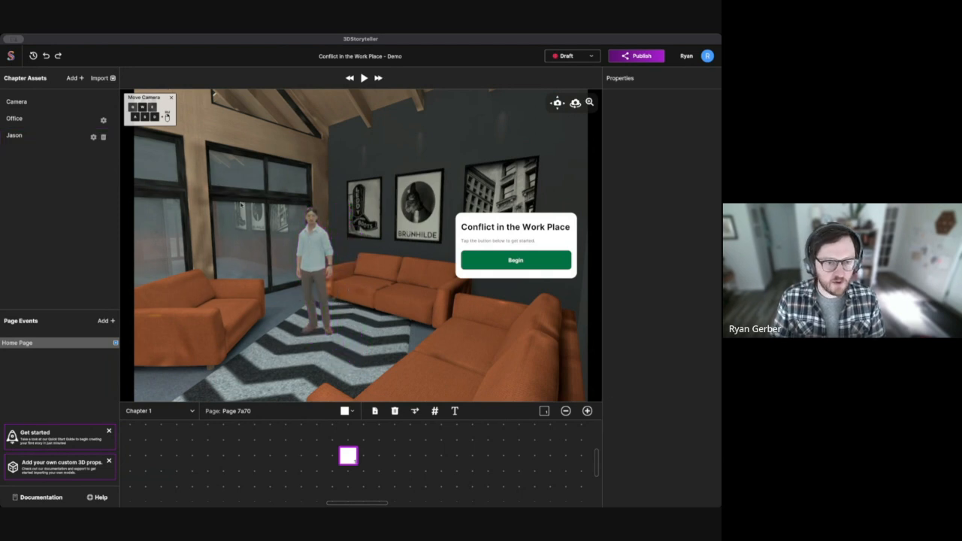
- Add the character Ava from the asset library and place her on the rug beside Jason, by the windows
left_click(72, 78)
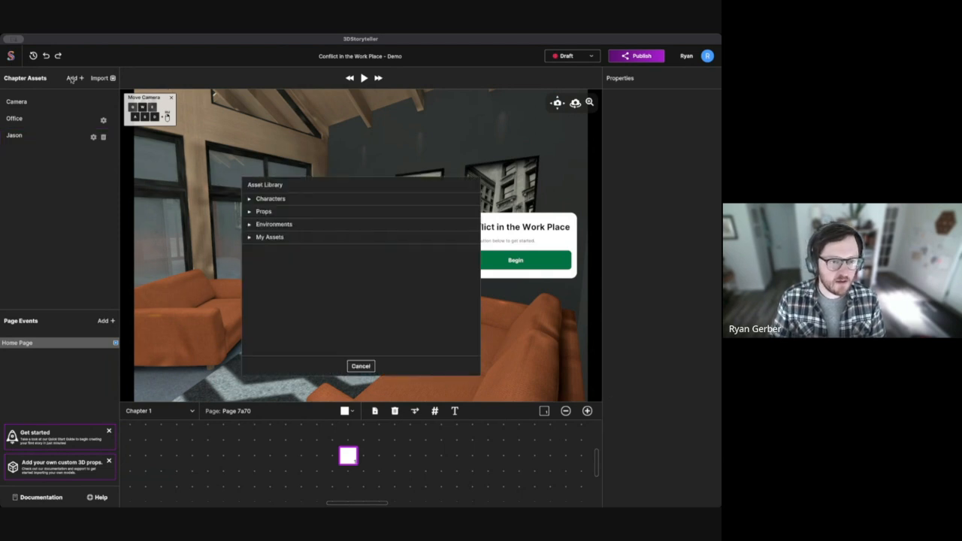
left_click(251, 199)
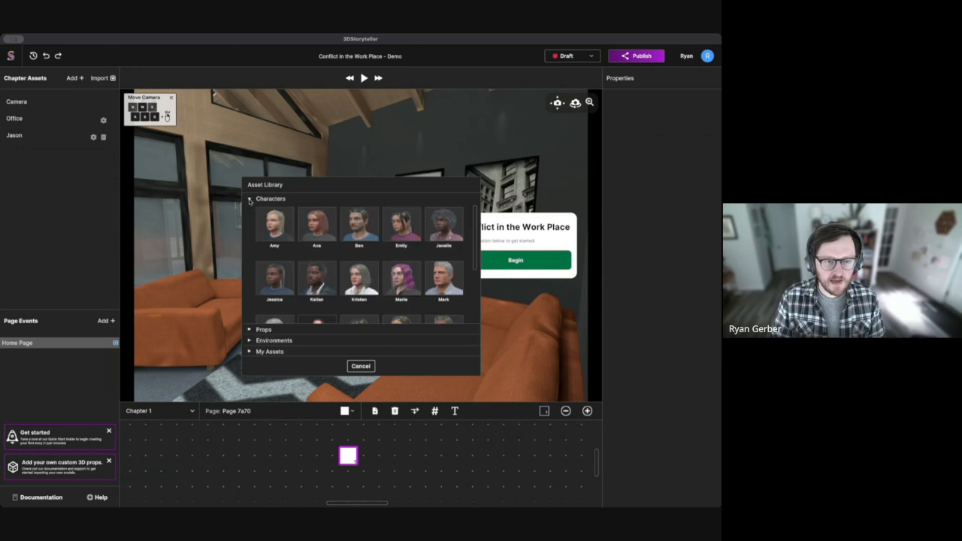
left_click(320, 225)
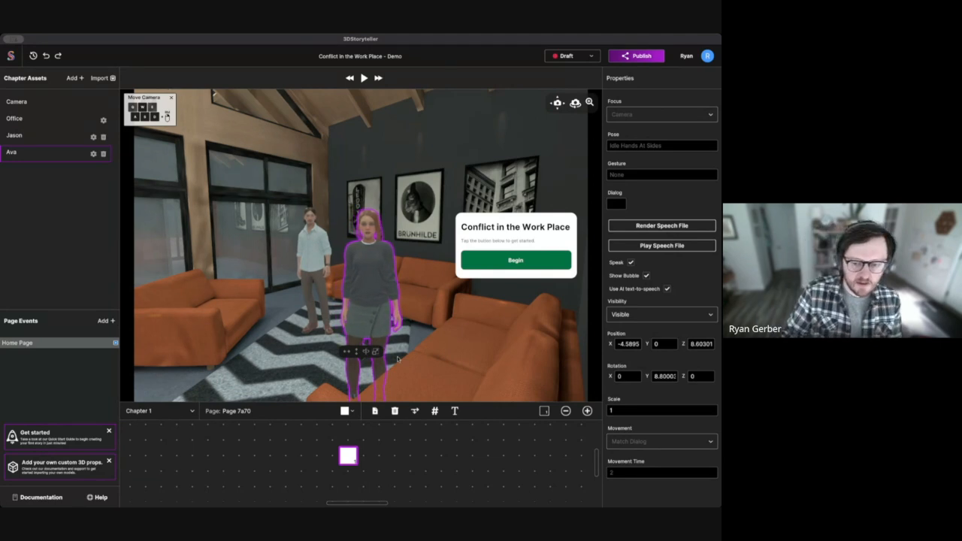
left_click_drag(366, 351, 249, 313)
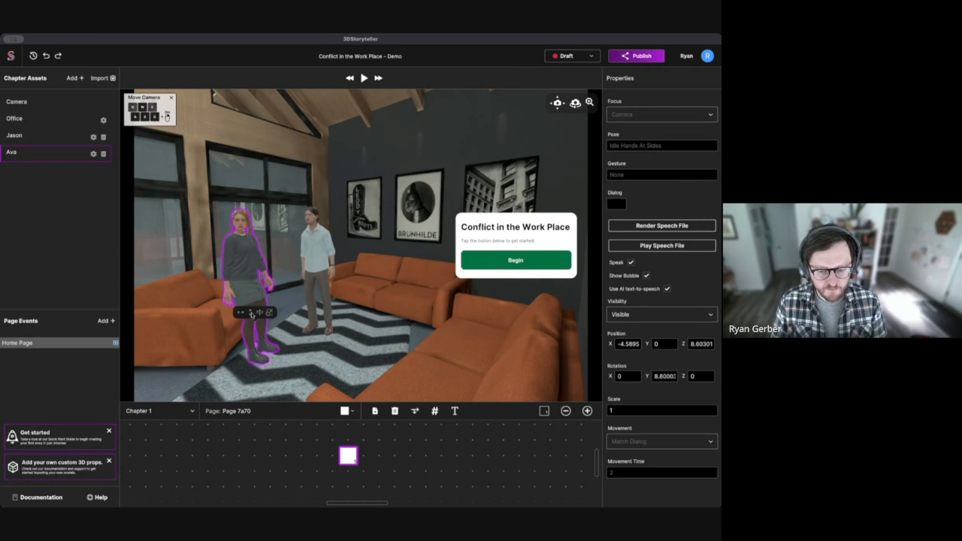
left_click(335, 368)
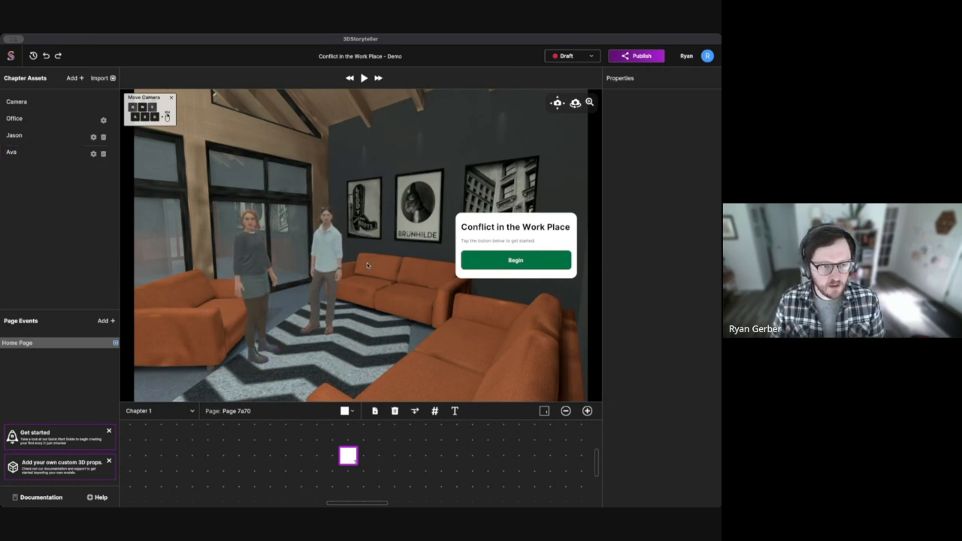
- Add the character Kristen from the asset library and stand her on the rug on Jason's other side, opposite Ava
left_click(76, 78)
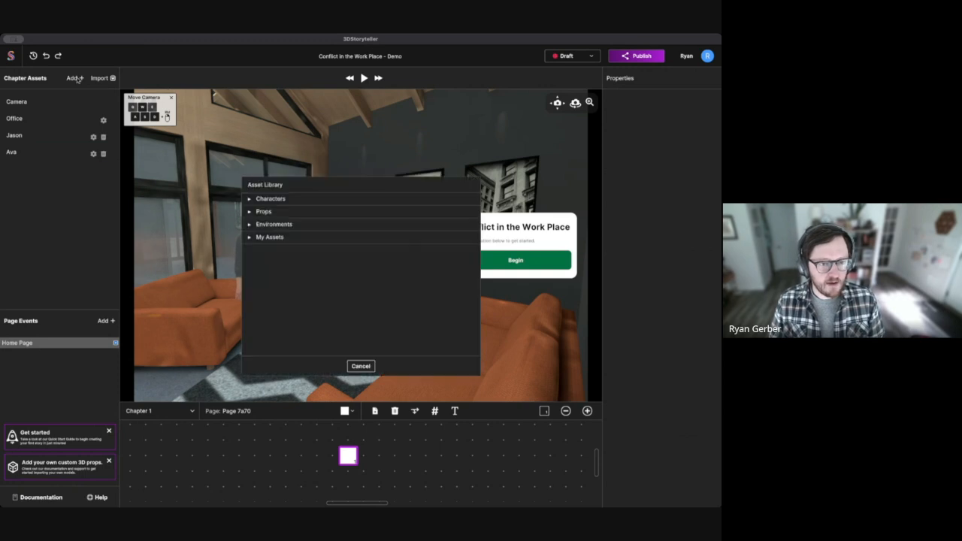
left_click(269, 198)
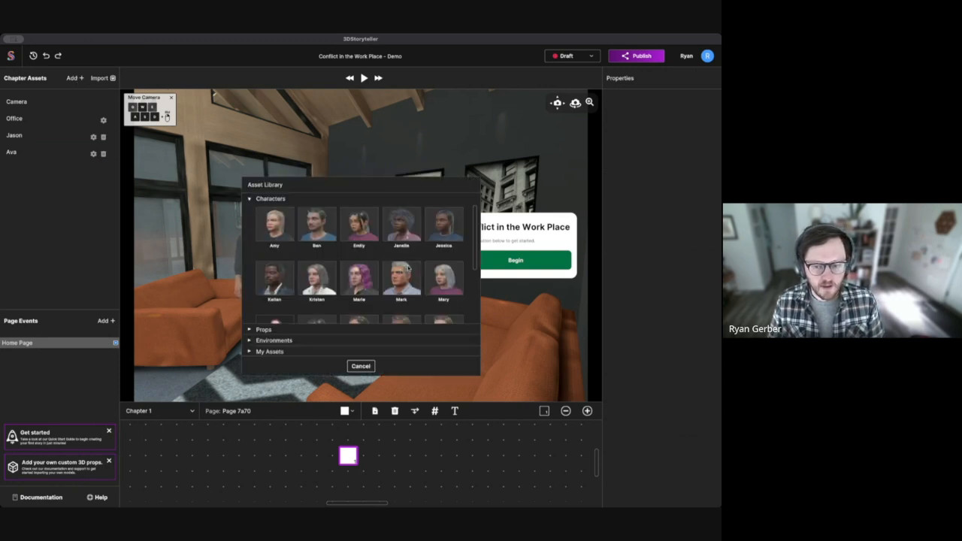
scroll(408, 269, "down", 1)
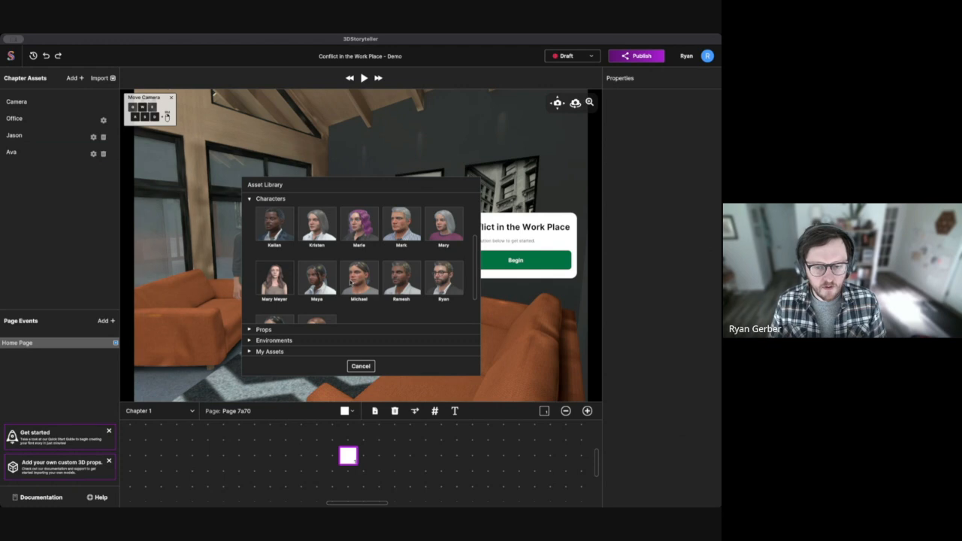
scroll(318, 281, "down", 1)
scroll(306, 284, "up", 2)
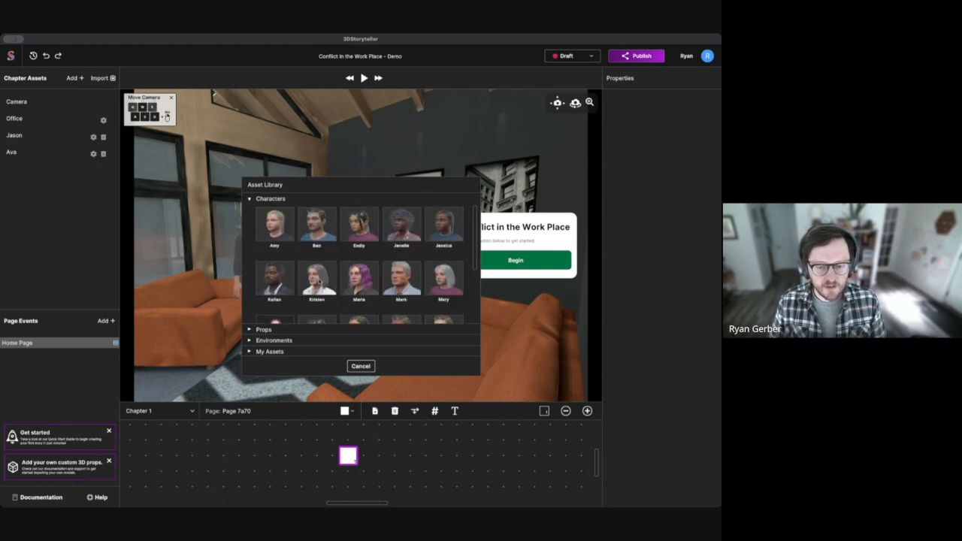
left_click(319, 281)
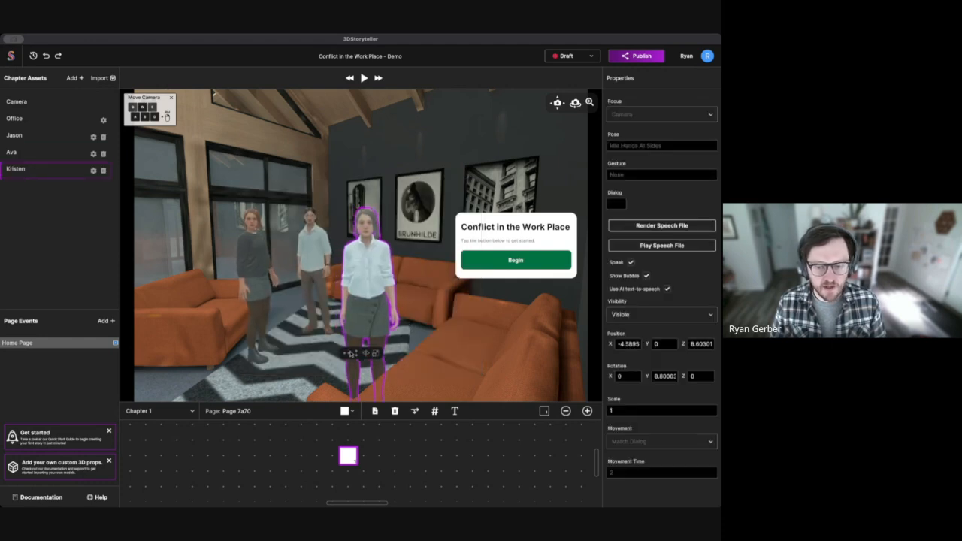
left_click_drag(367, 355, 352, 307)
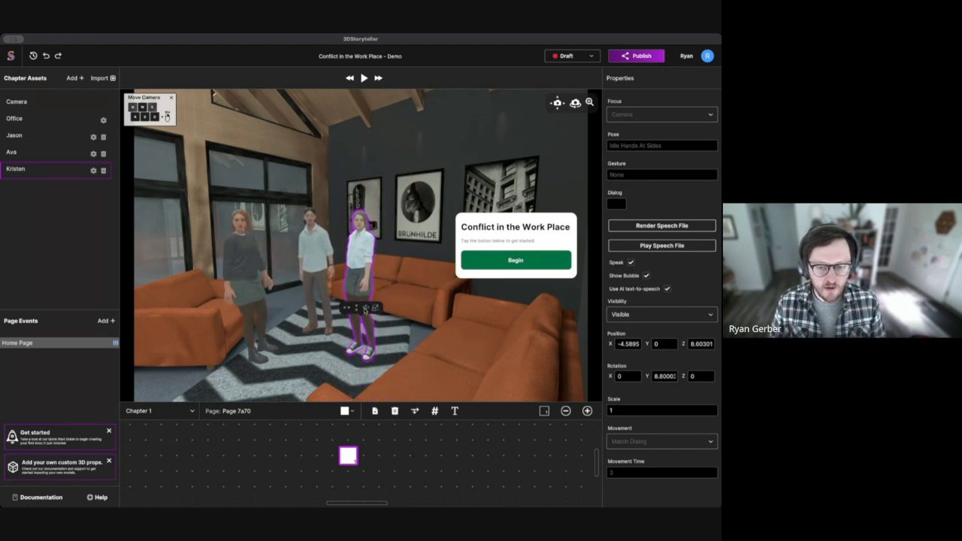
left_click_drag(348, 308, 348, 317)
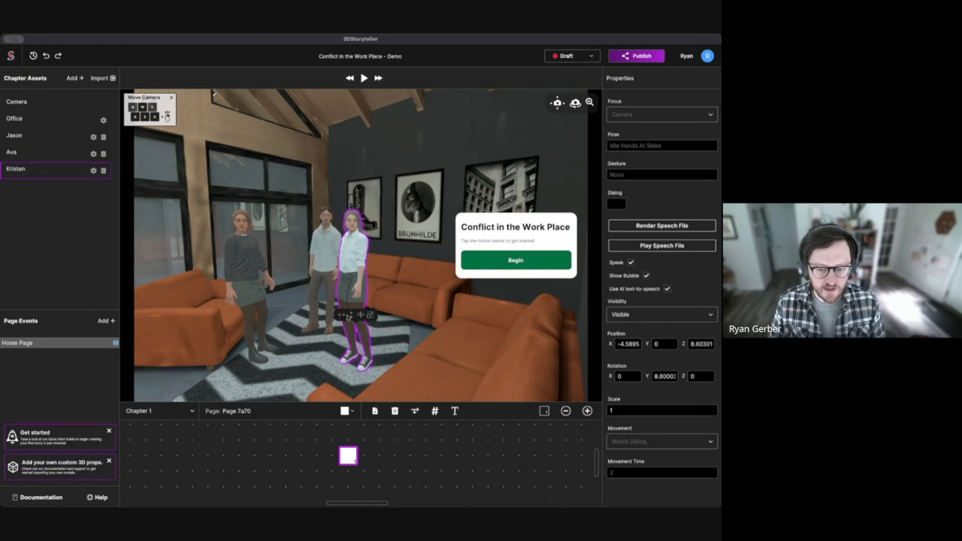
- Make the two women face each other by setting Kristen's focus to Ava and Ava's focus to Kristen
left_click(629, 112)
left_click(622, 161)
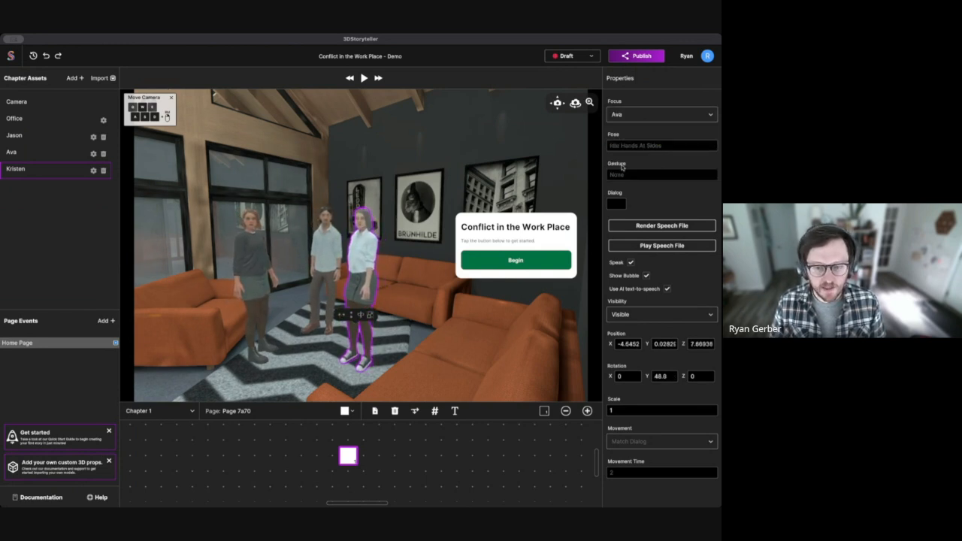
left_click(652, 116)
left_click(631, 164)
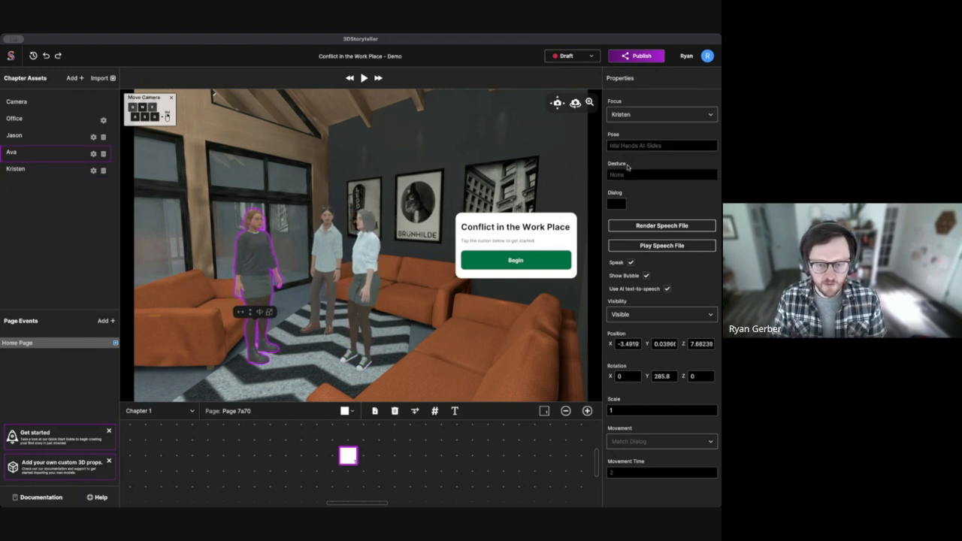
- Bring the camera closer and frame Ava, Jason and Kristen together beside the home page card
right_click_drag(312, 197, 277, 199)
key("w")
key("w")
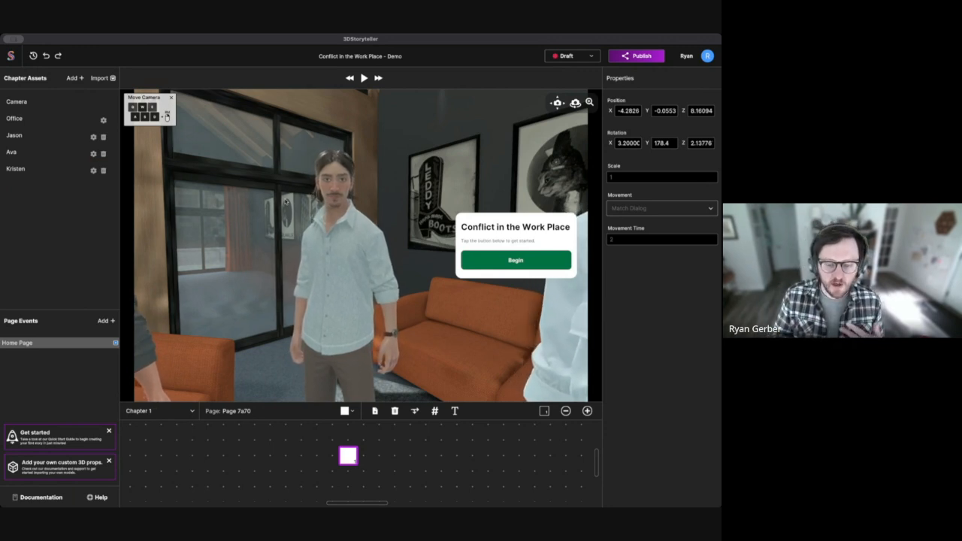
key("s")
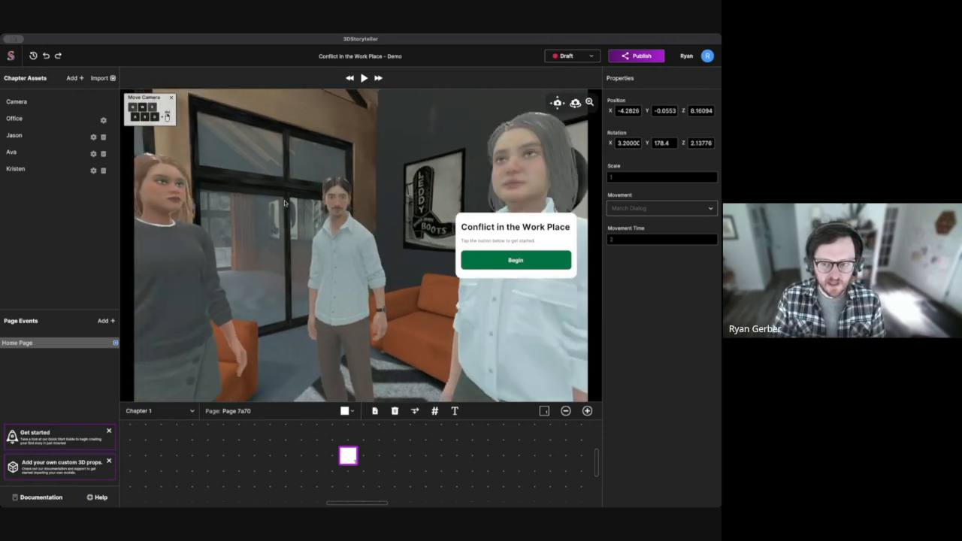
key("a")
key("s")
right_click_drag(285, 203, 357, 241)
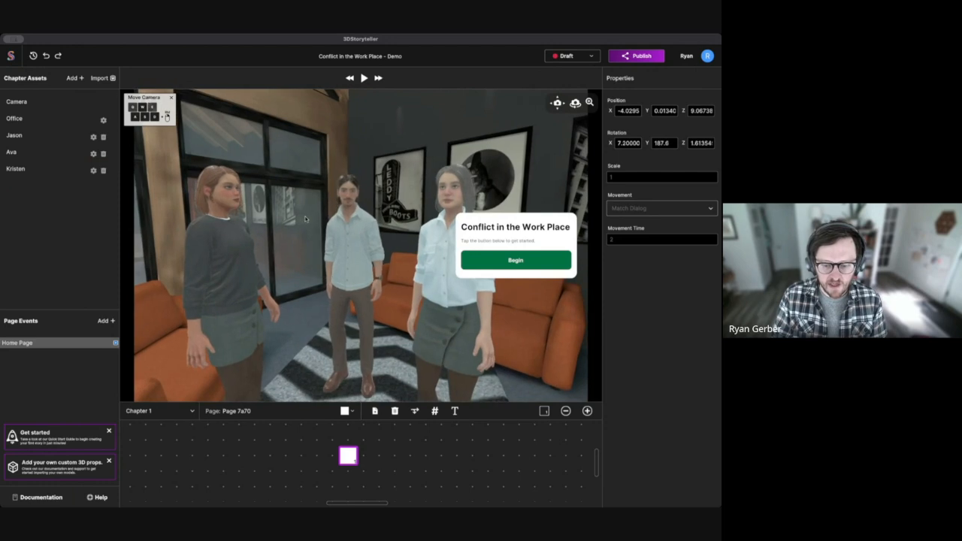
left_click(425, 323)
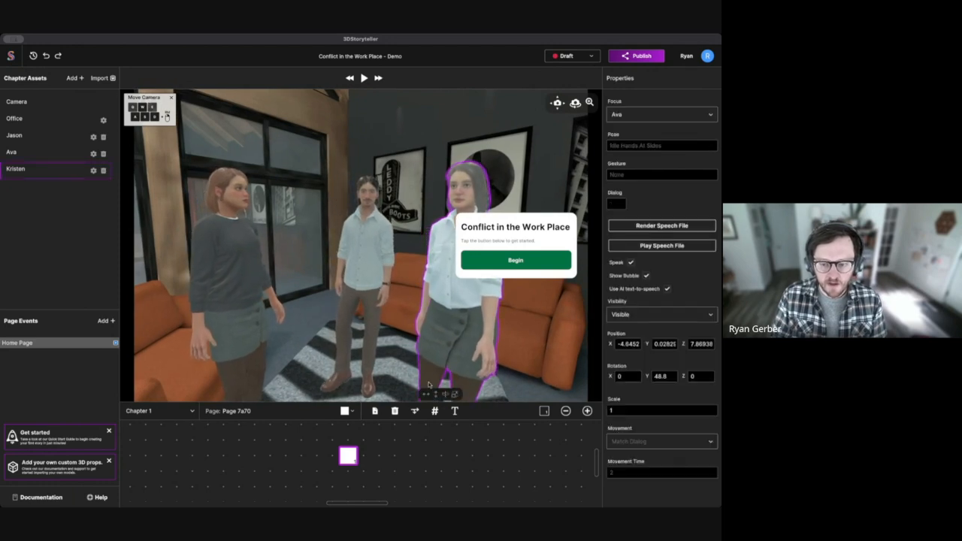
left_click(249, 291)
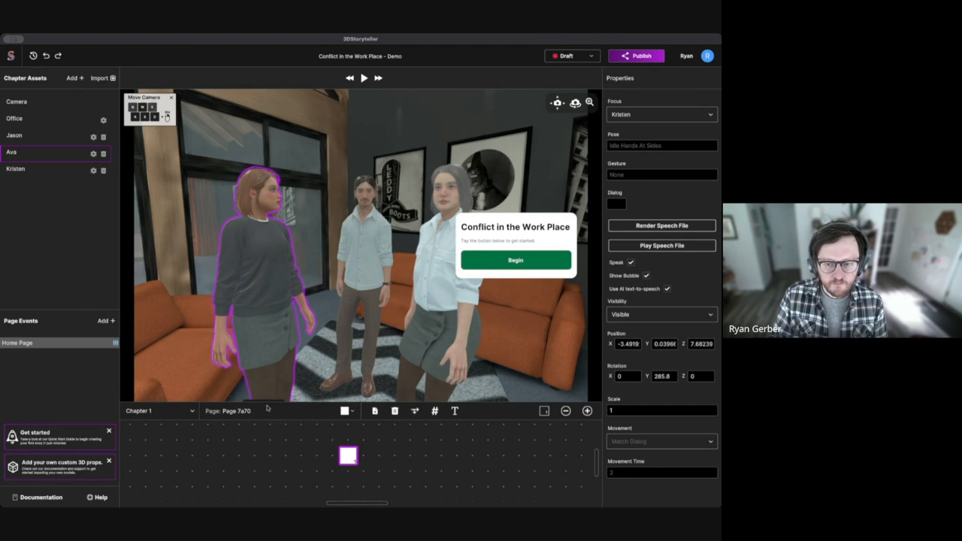
- Move the camera in between Ava and Kristen to frame Jason alone from the waist up
left_click(316, 205)
key("w")
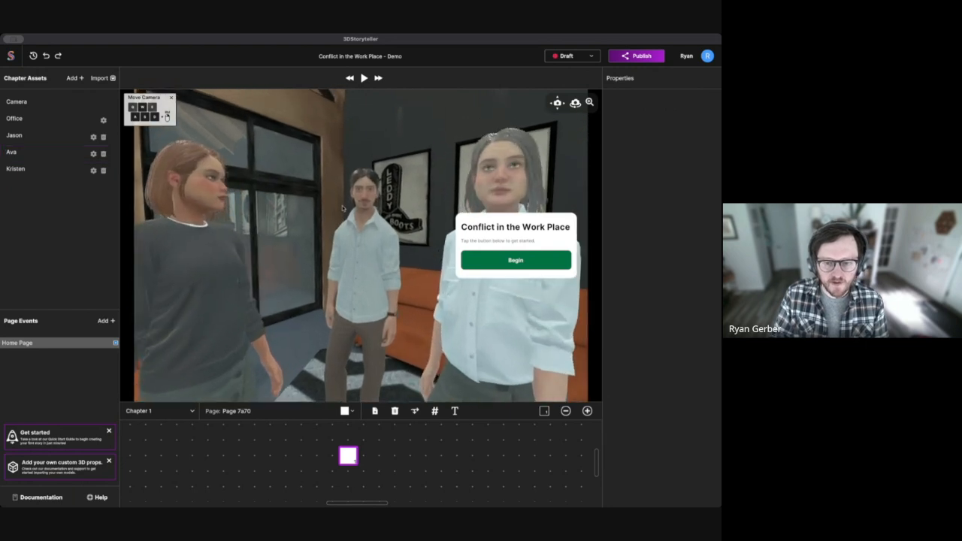
right_click_drag(343, 205, 396, 205)
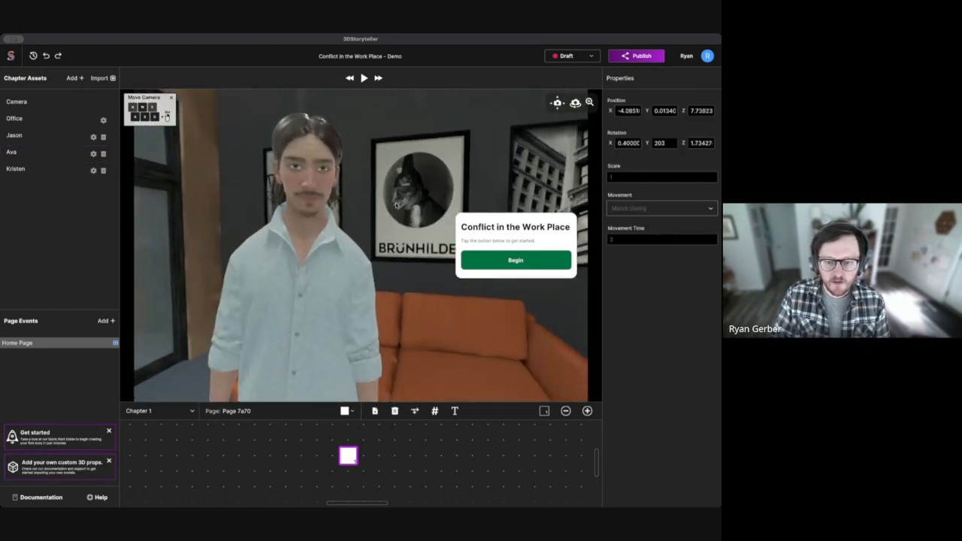
key("w")
key("s")
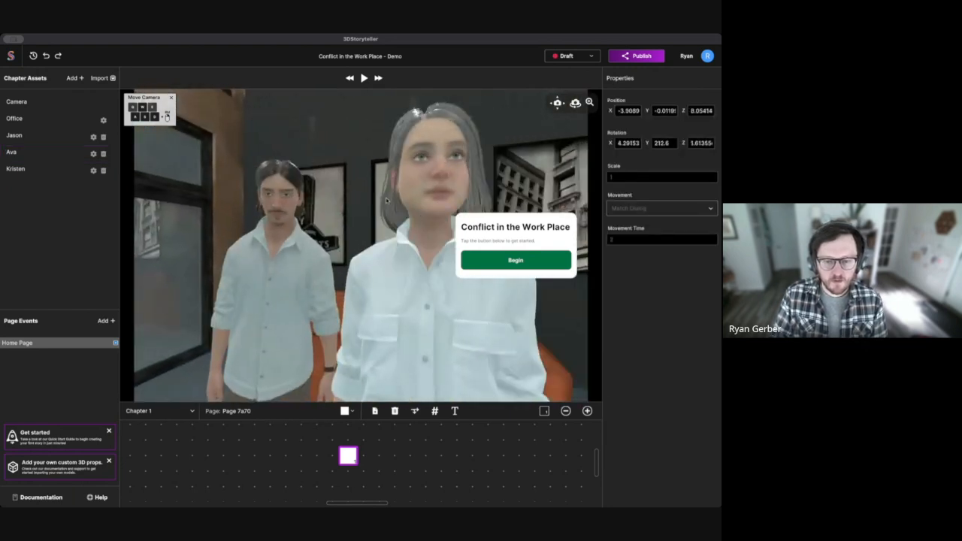
right_click_drag(370, 197, 388, 199)
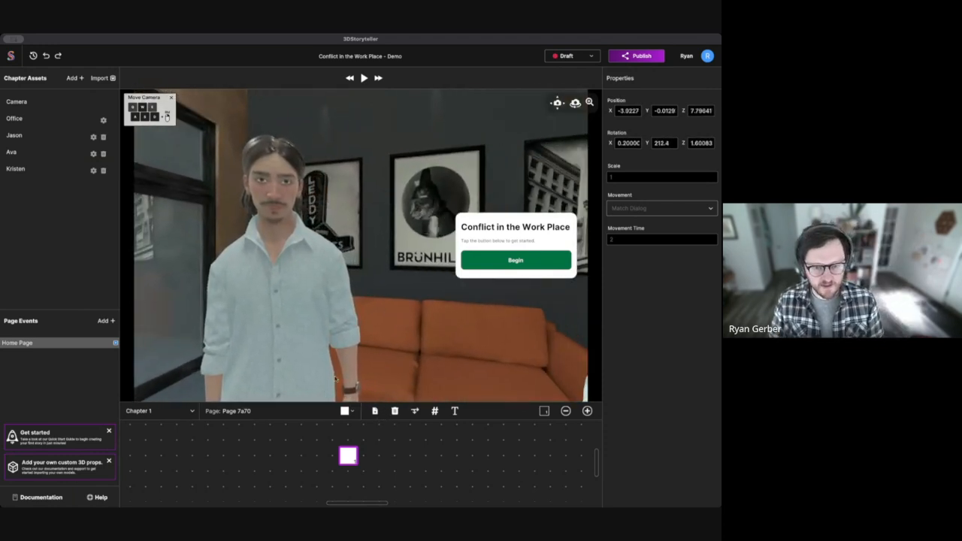
key("w")
mouse_move(321, 353)
right_mouse_down()
mouse_move(306, 339)
mouse_move(314, 355)
right_mouse_up()
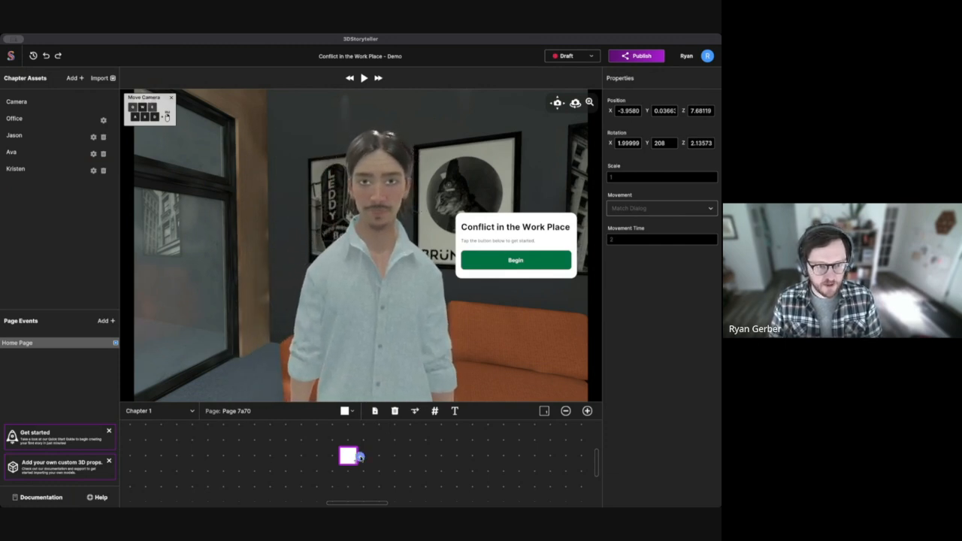
- Add page 2 with Jason's dialog "Welcome. In this short scenario, you'll take on the role of a team lead navigating a tricky situation."
left_click(359, 456)
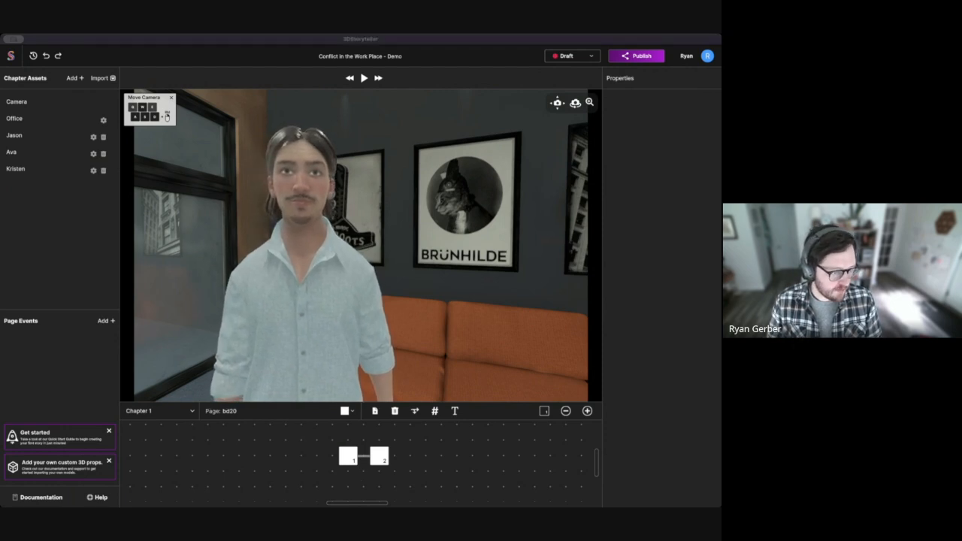
left_click(379, 456)
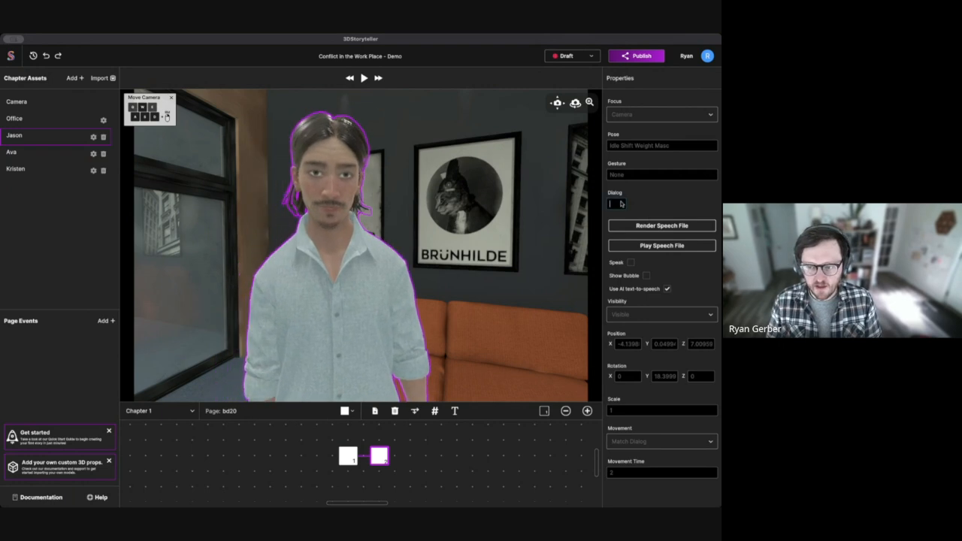
left_click(615, 203)
type("Welcome. In this short scenario, you'll take on the role of a team lead navigating a tricky situation.")
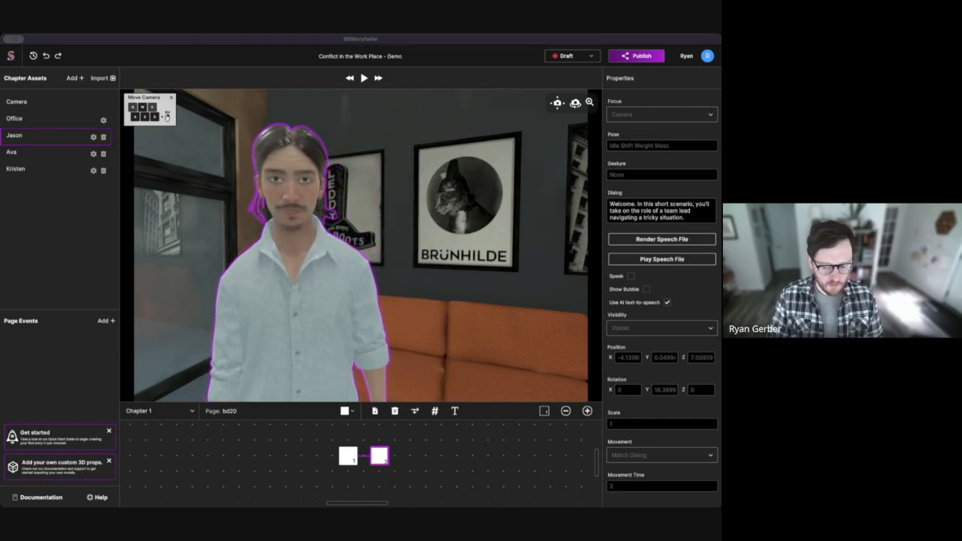
- Add page 3 with Jason's dialog "During a staff lunch, one of your more senior employees made a comment about international students that didn't sit right with everyone."
left_click(390, 457)
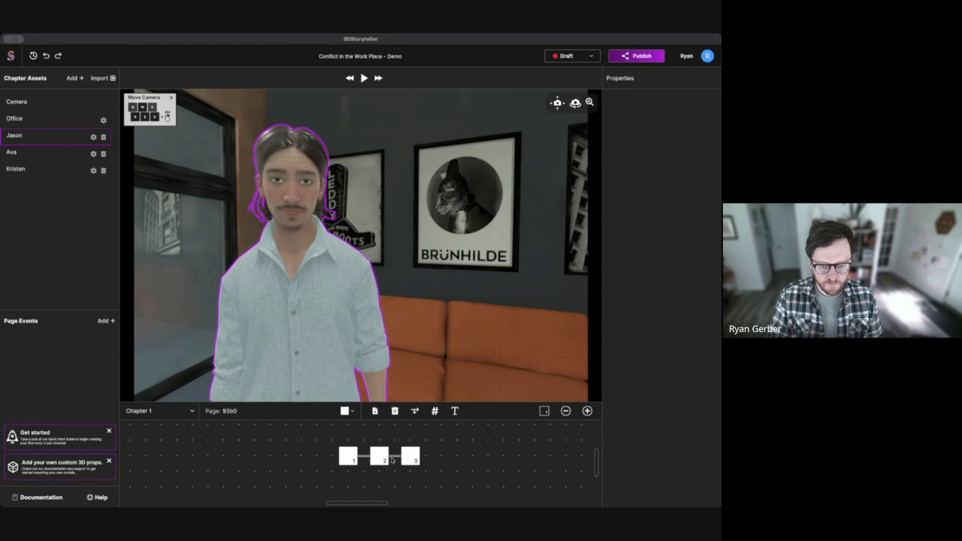
left_click(406, 456)
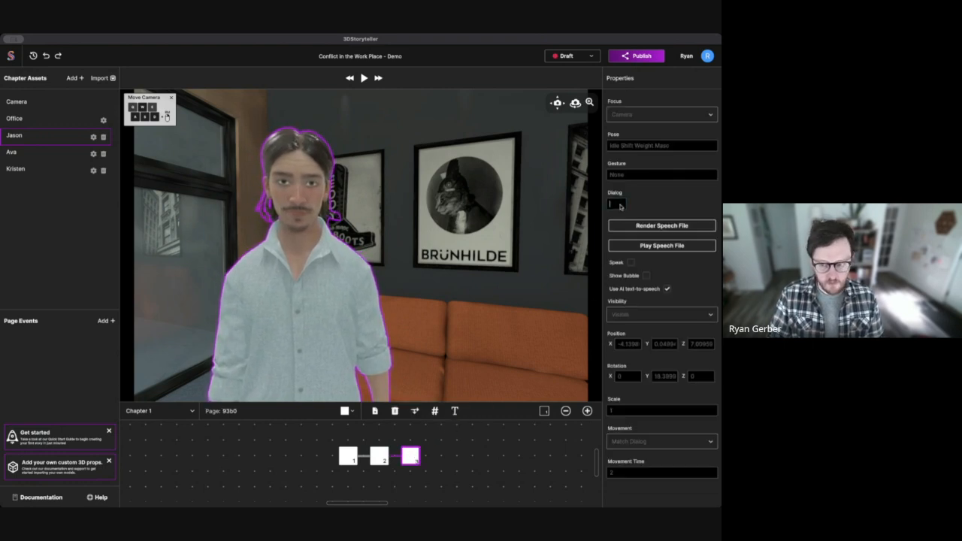
type("During a staff lunch, one of your more senior employees made a comment about international students that didn't sit right with everyone.")
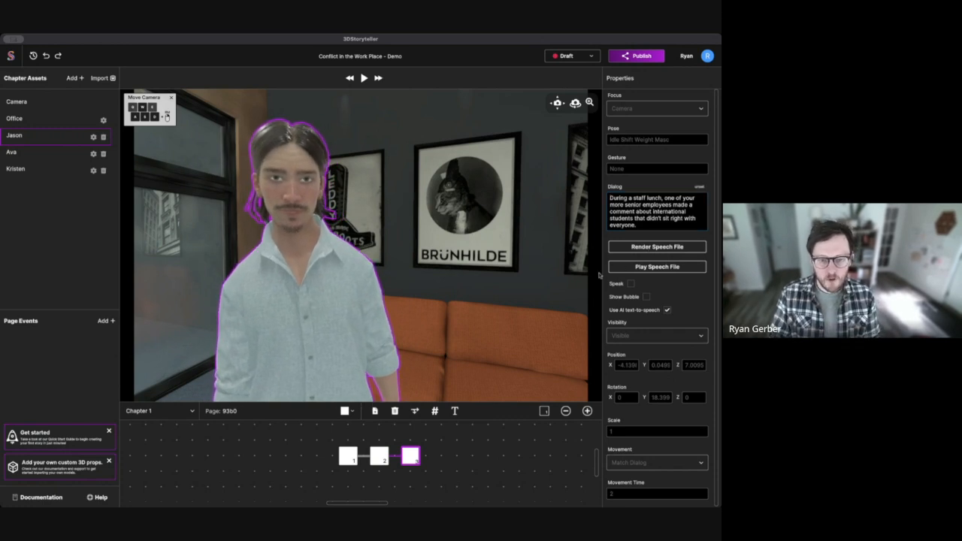
- Shift the page 3 camera sideways and closer so Jason stands near the centre of the shot
key("a")
mouse_move(521, 287)
right_mouse_down()
mouse_move(512, 295)
mouse_move(531, 288)
right_mouse_up()
key("w")
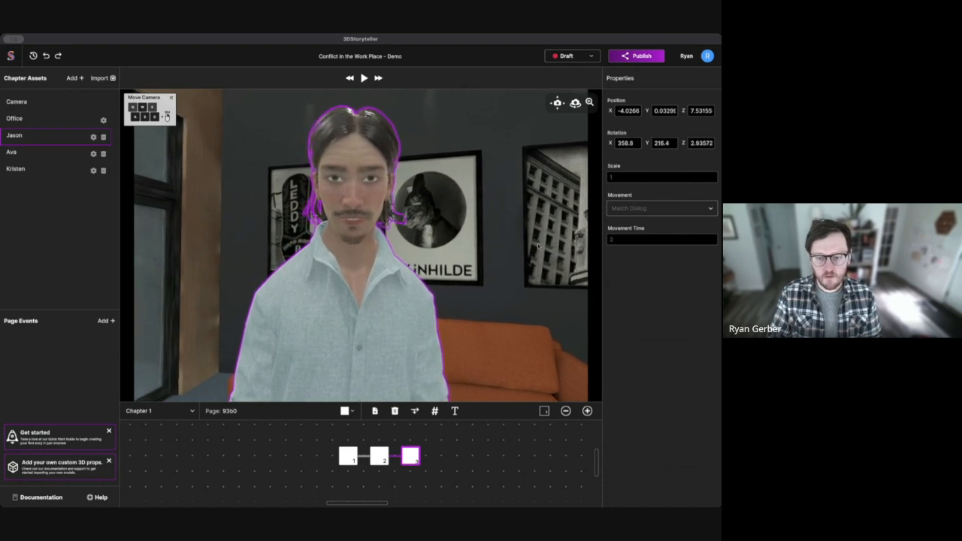
left_click(538, 245)
- Give Jason the conversation gesture Hands Out Forward 2 on page 3
left_click(400, 323)
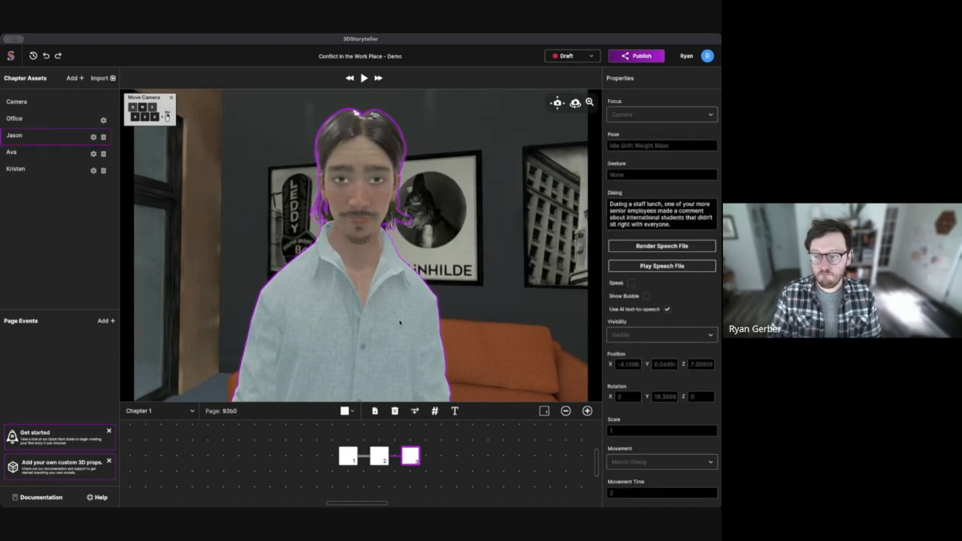
left_click(630, 175)
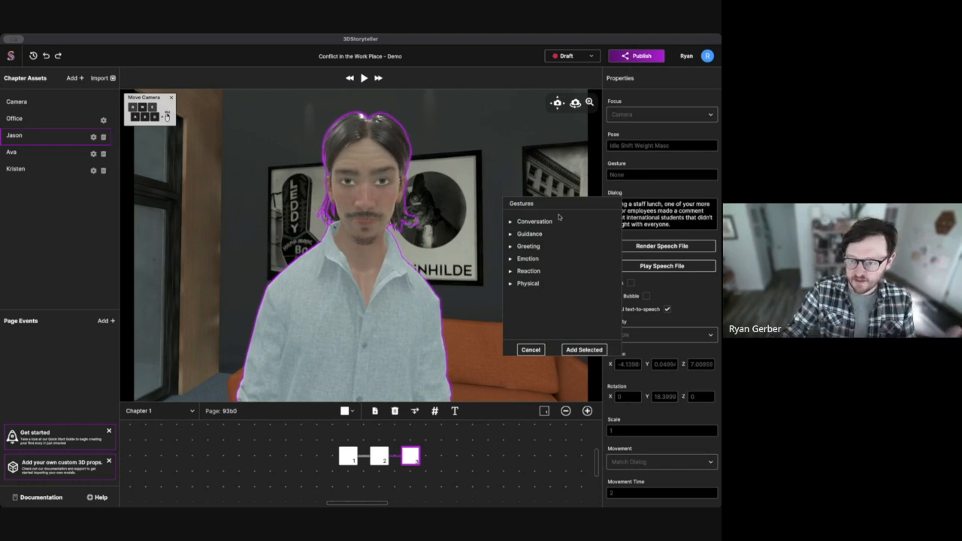
left_click(530, 234)
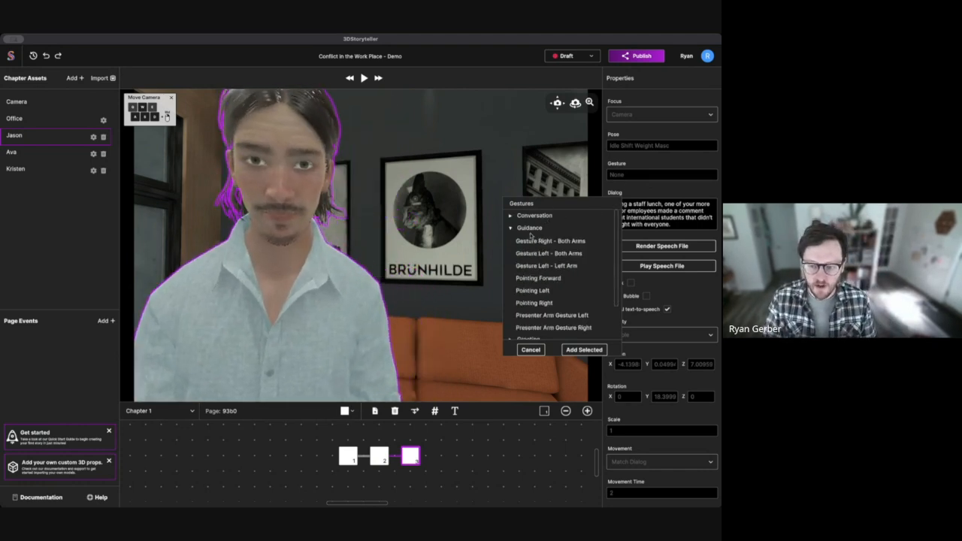
left_click(518, 225)
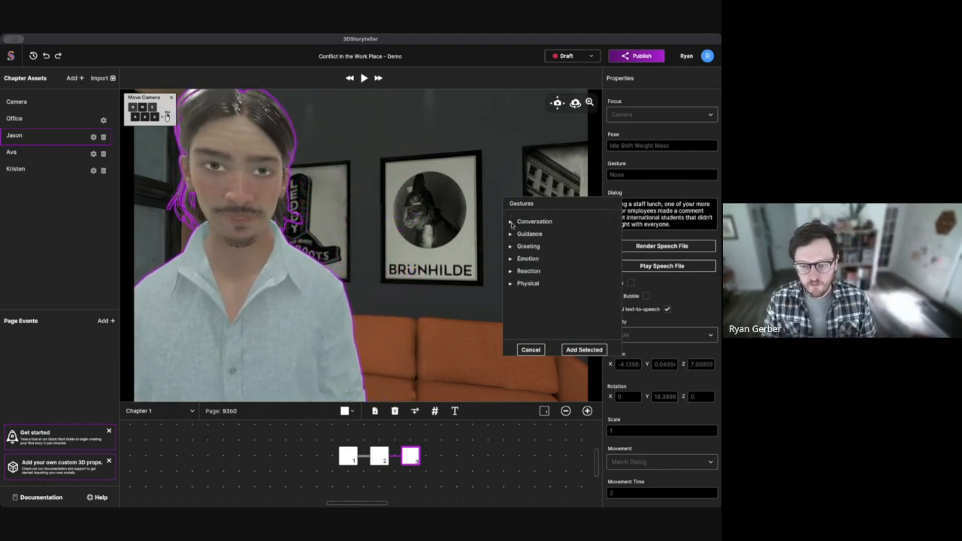
left_click(511, 223)
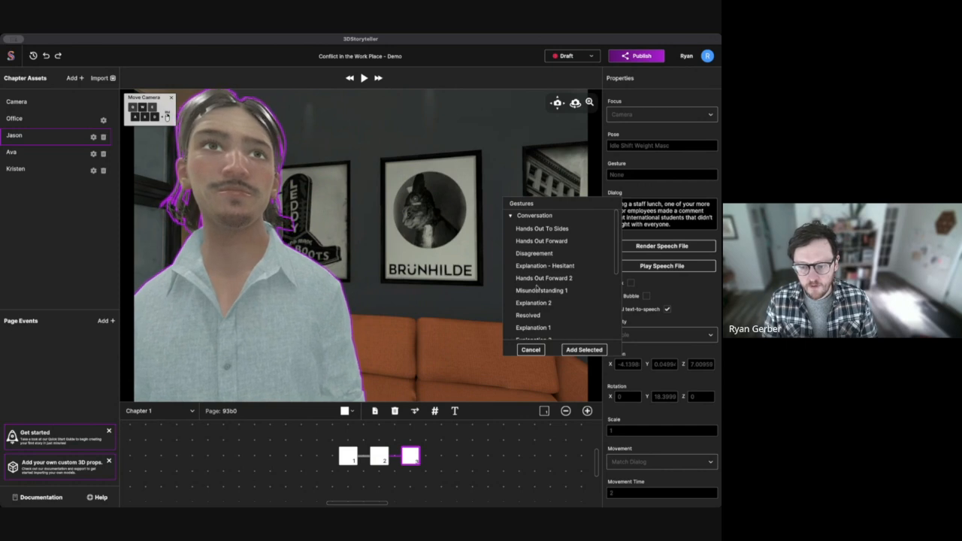
left_click(587, 350)
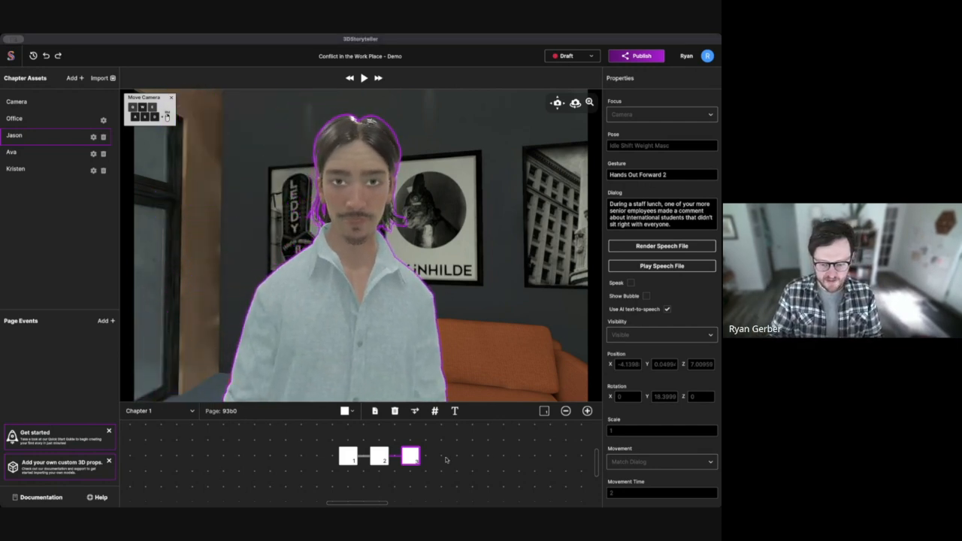
- Add page 4 with Jason's dialog "Later, a teammate comes to you privately. Let's dive in!"
left_click(423, 457)
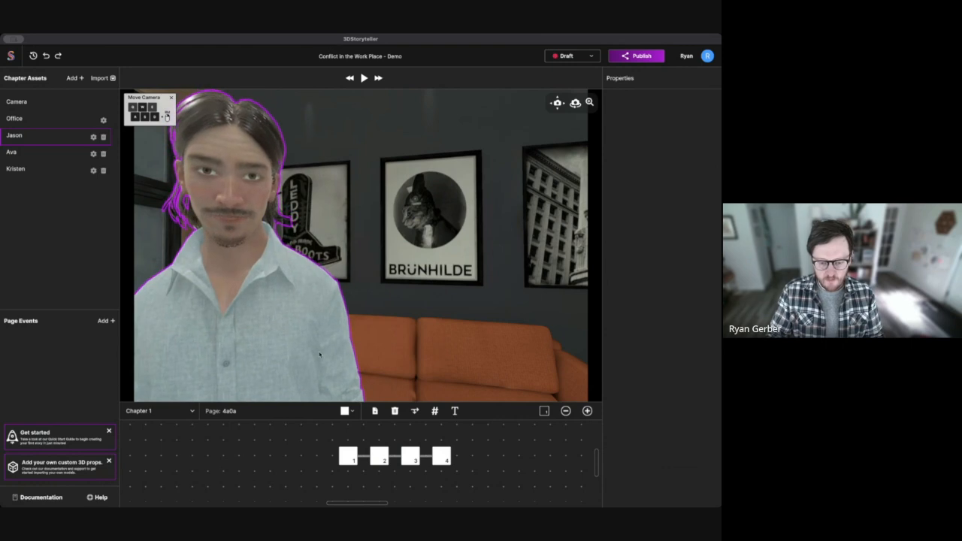
left_click(438, 457)
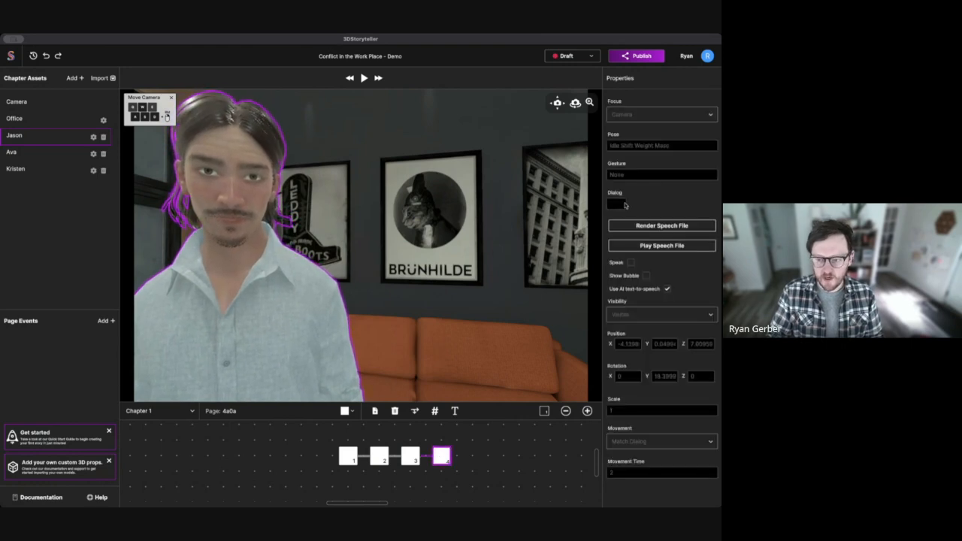
type("Later, a teammate comes to you privately. Let's dive in!")
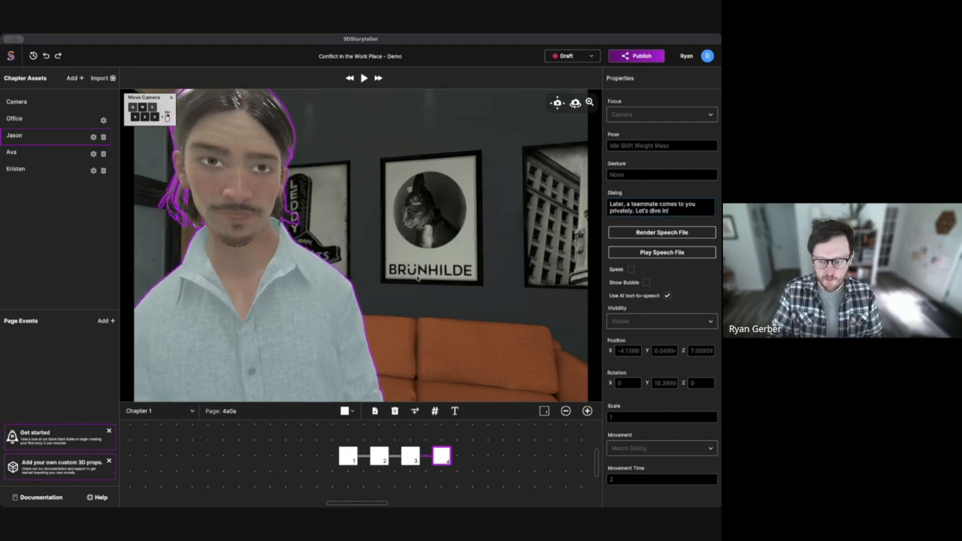
- Pull the page 4 camera back from Jason to frame him together with Ava and Kristen
key("s")
key("s")
right_click_drag(419, 292, 390, 303)
key("d")
key("a")
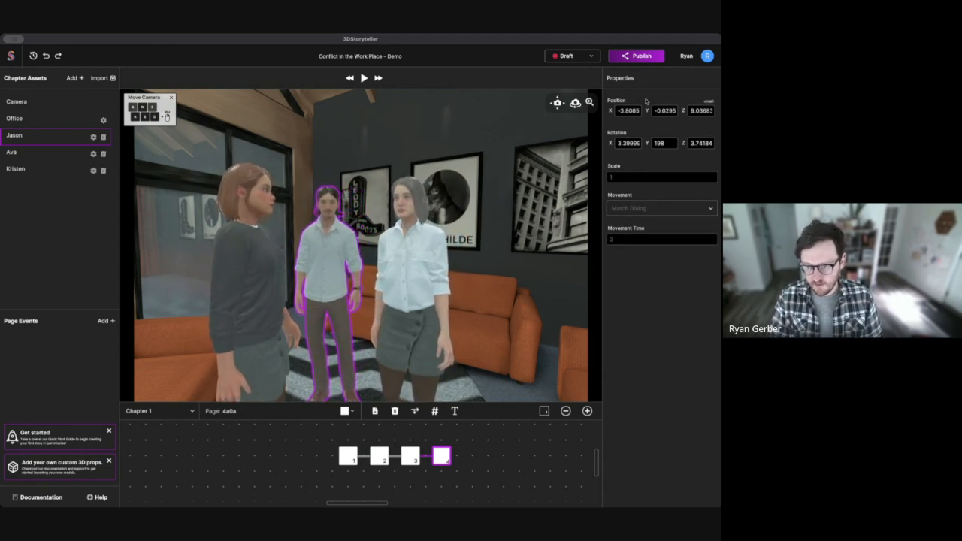
- Fine-tune the page 4 camera's three-person framing and keep its movement set to Match Dialog
left_click_drag(613, 113, 614, 114)
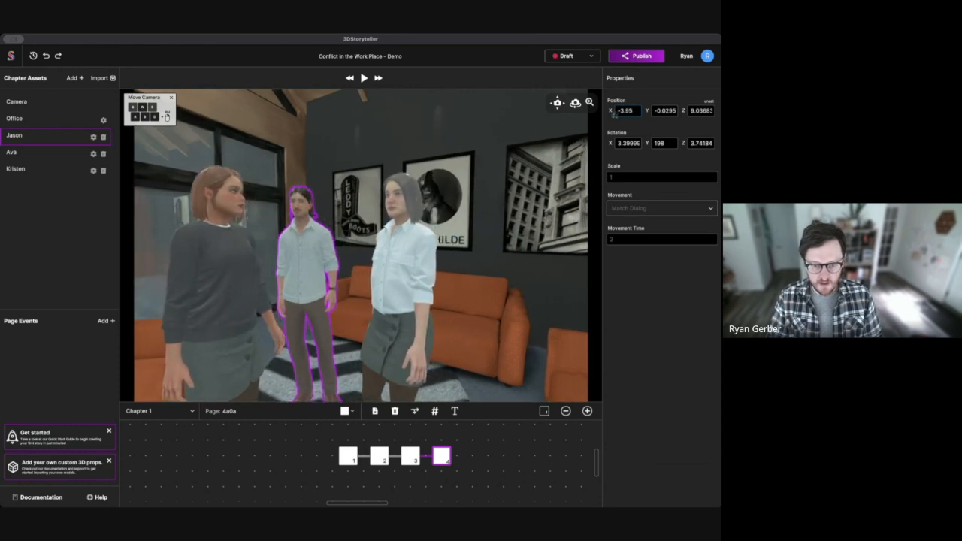
right_click_drag(494, 208, 476, 219)
key("w")
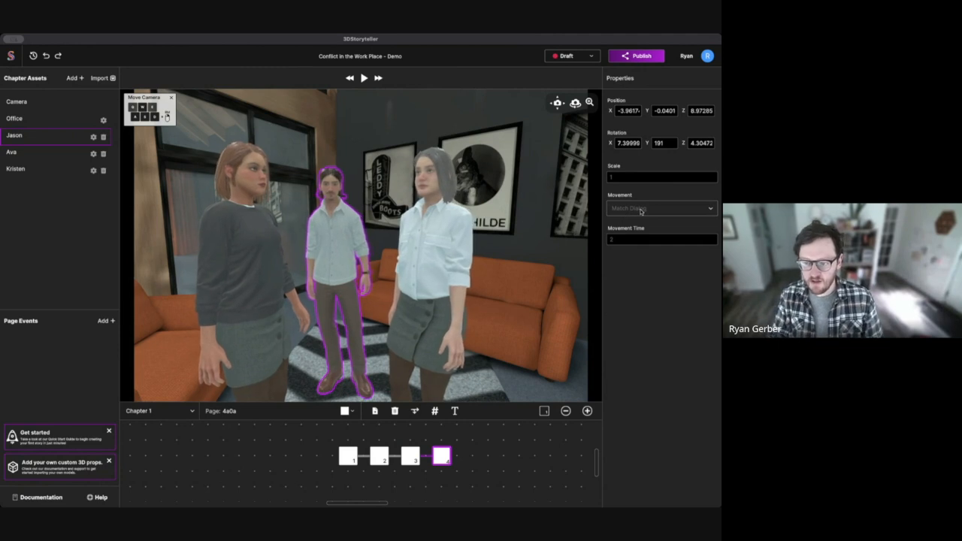
left_click(646, 213)
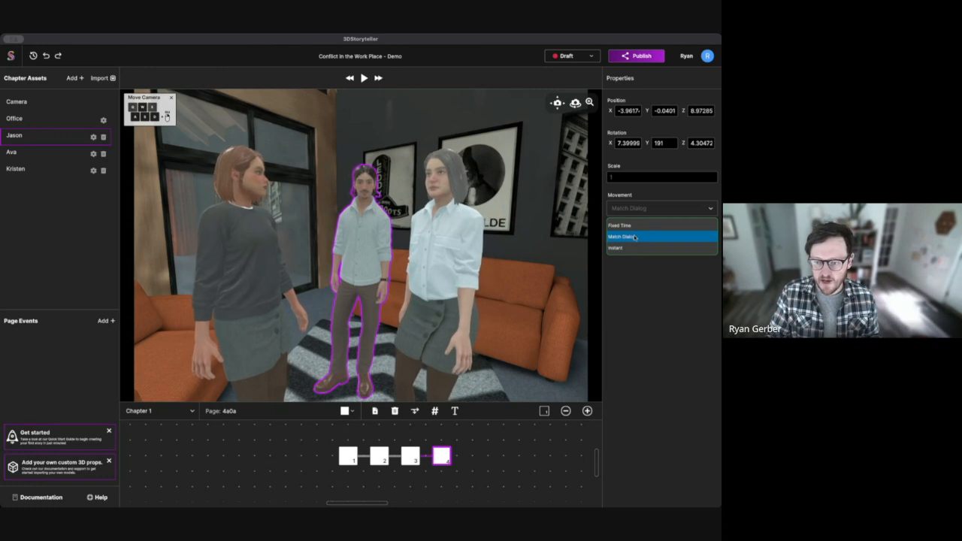
left_click(635, 237)
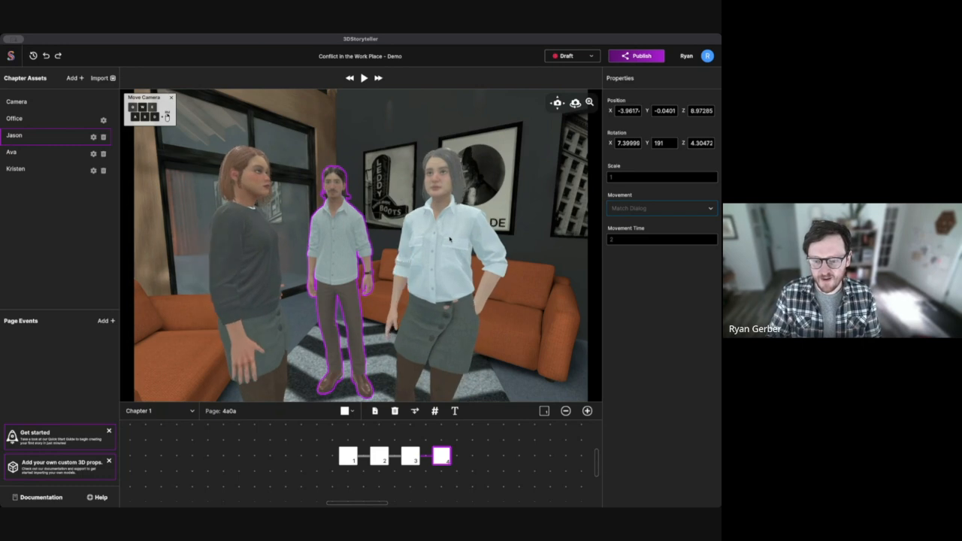
- Browse the idle poses available for Kristen
left_click(461, 235)
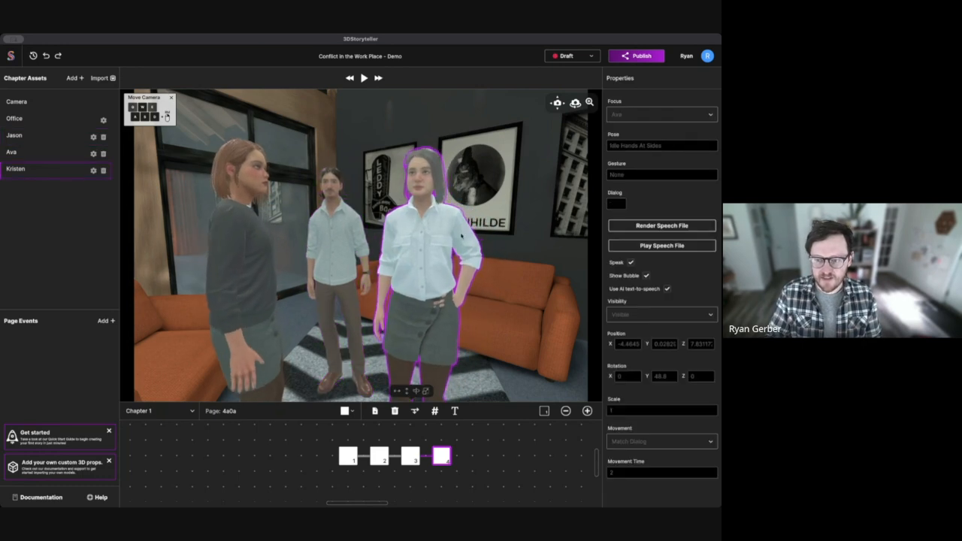
left_click(646, 145)
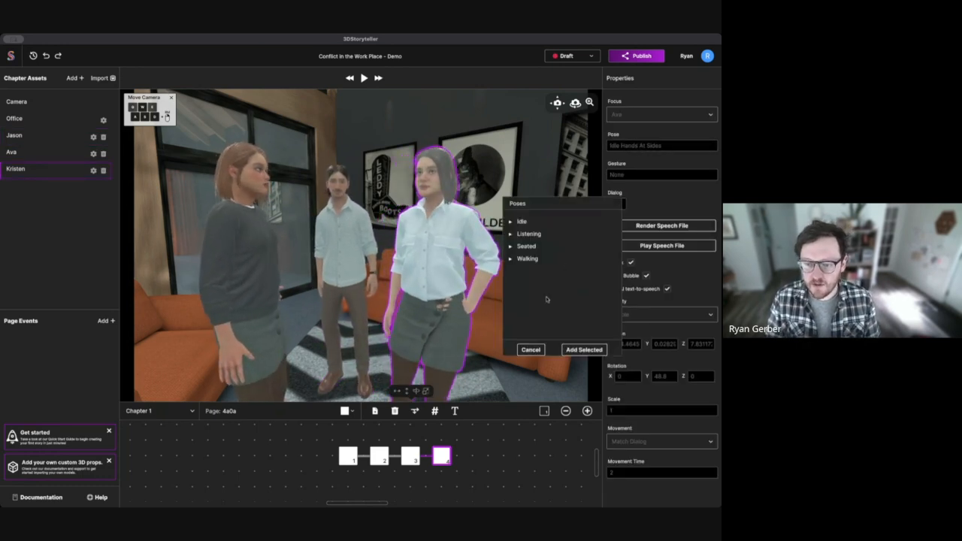
left_click(518, 221)
scroll(548, 277, "down", 3)
scroll(548, 278, "down", 1)
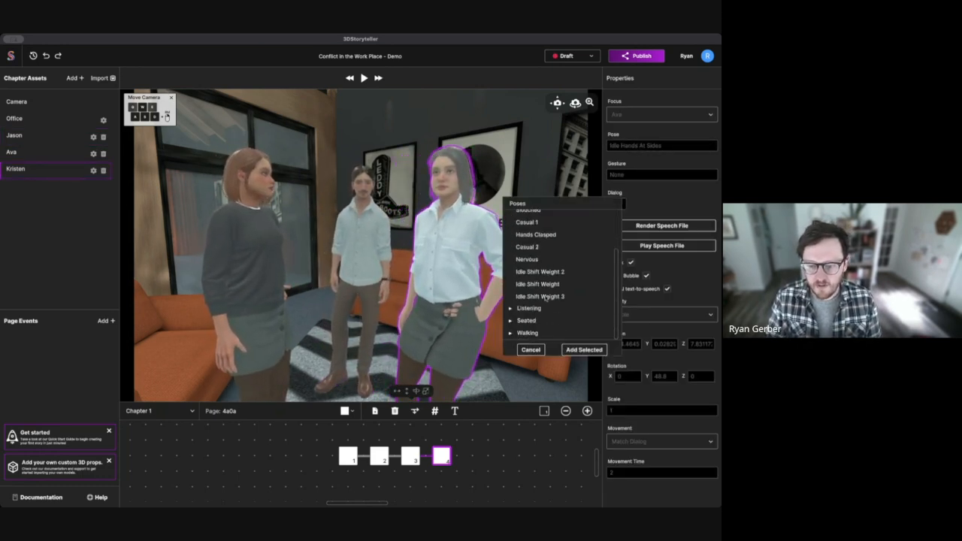
left_click(593, 350)
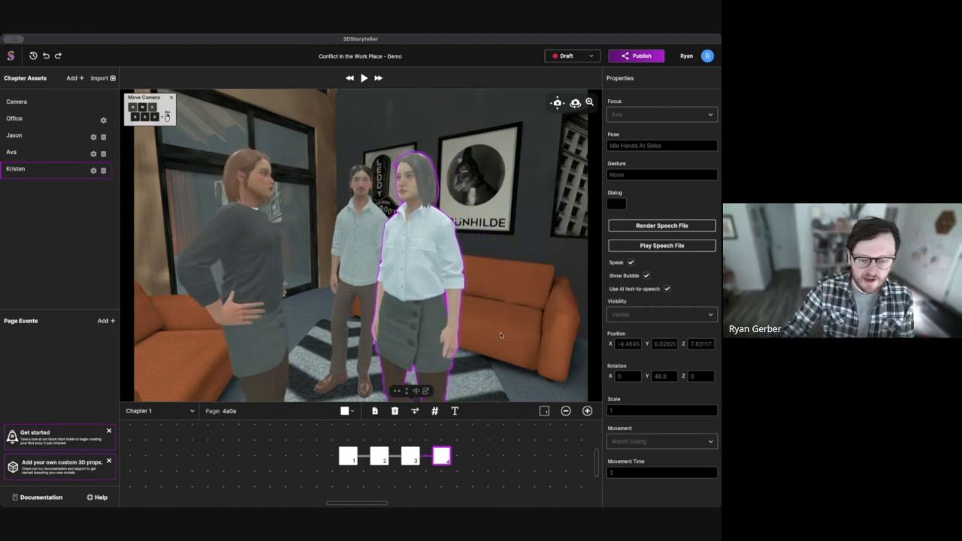
- Bring the page 4 camera closer to frame Ava and Kristen in the foreground with Jason behind them
left_click(253, 323)
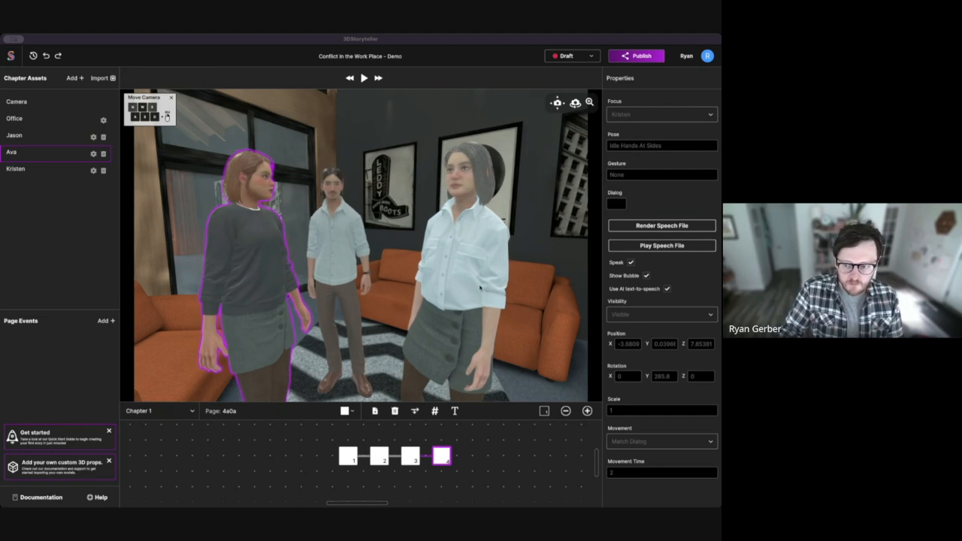
left_click(326, 276)
left_click(274, 247)
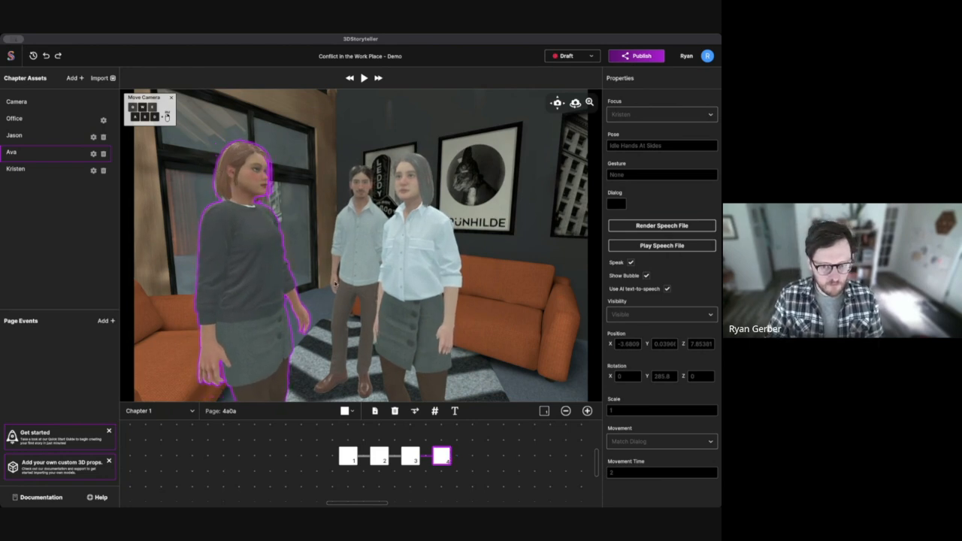
key("w")
right_click_drag(335, 284, 305, 274)
key("s")
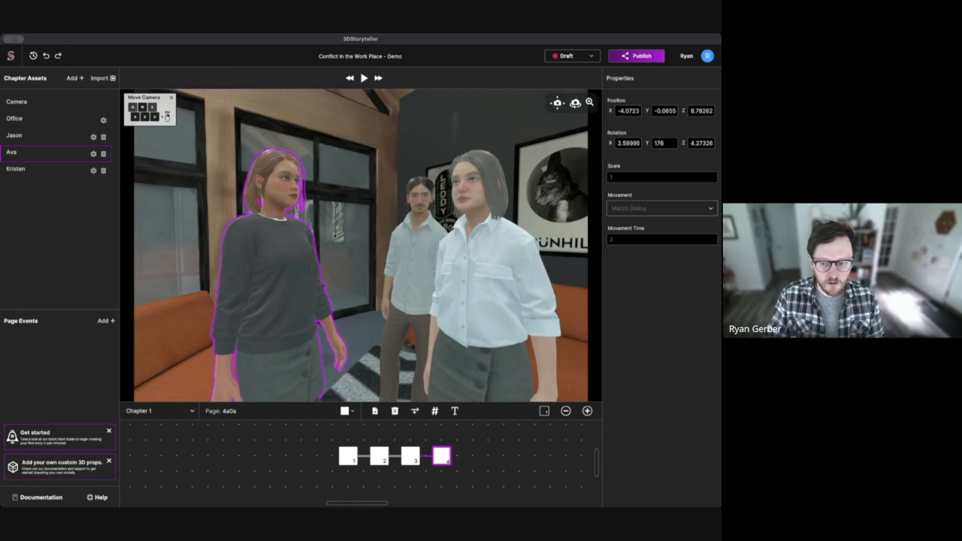
- Give Ava the page 4 dialog "Hey, do you have a minute?", with a comma in place of the dash
left_click(289, 244)
left_click(616, 205)
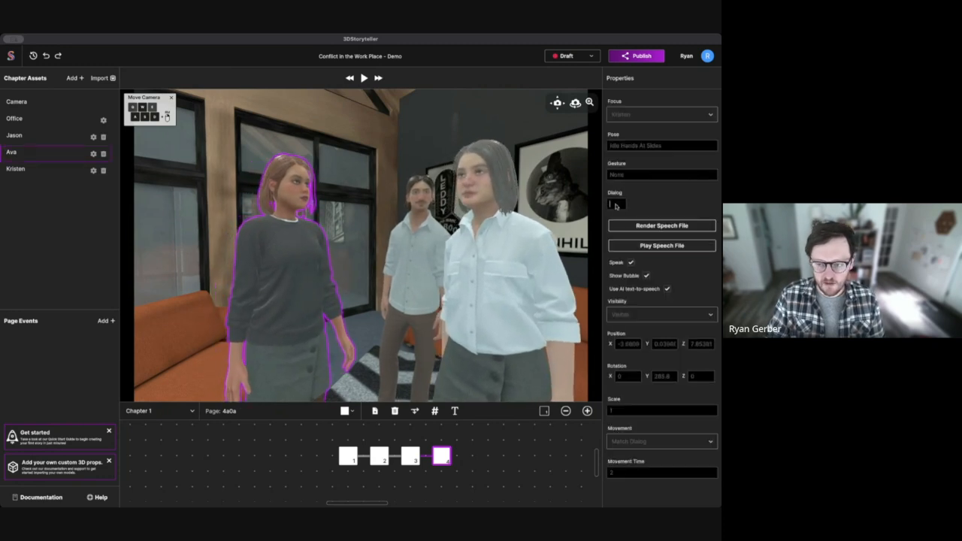
type("Hey—do you have a minute?")
left_click(612, 205)
key("BackSpace")
left_click(625, 207)
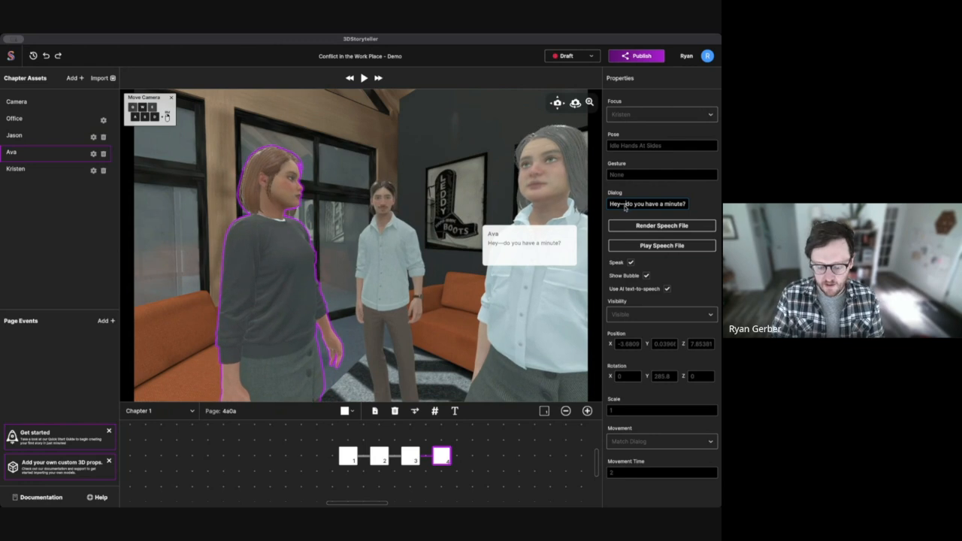
key("BackSpace")
type(",")
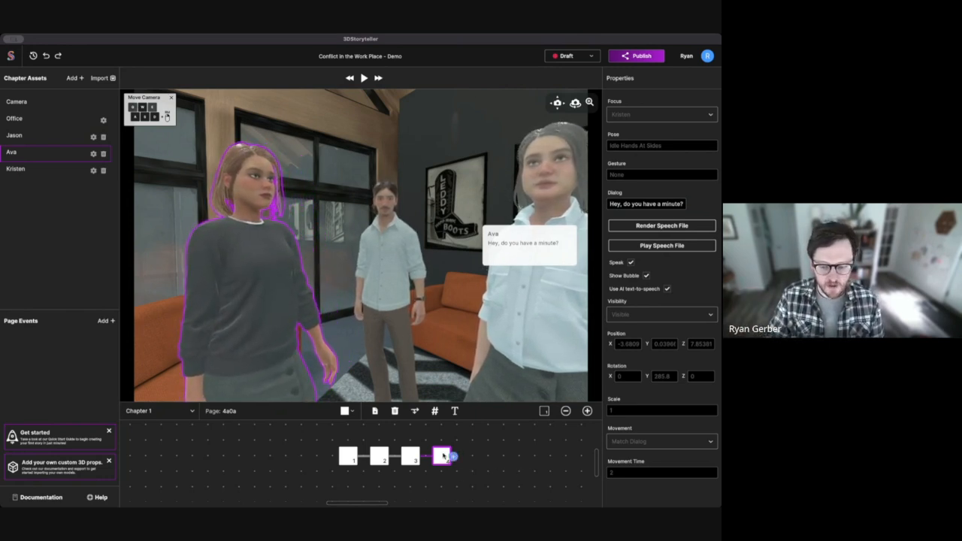
- Add page 5 with Ava's dialog "During lunch, Ben said 'We should make all the international students take an English test before they try to order coffee…'"
left_click(455, 457)
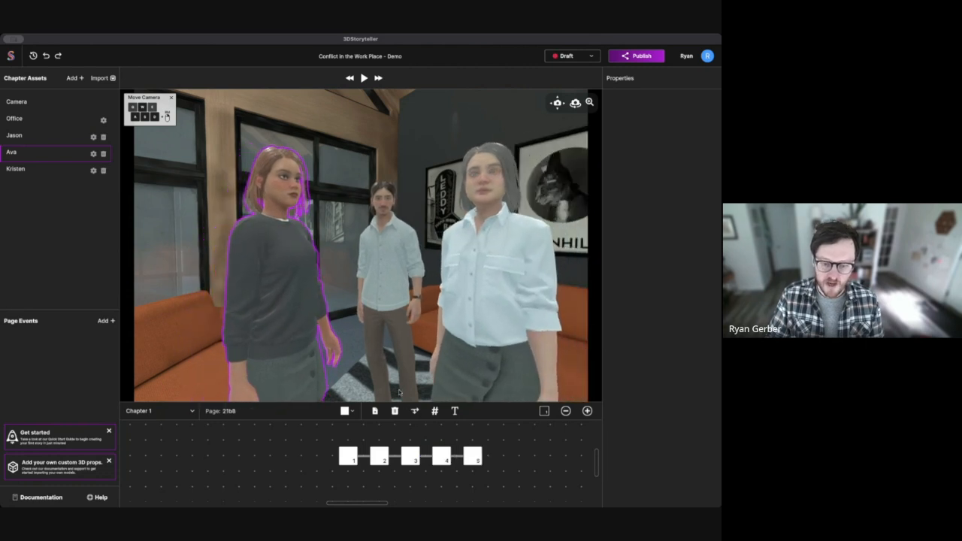
left_click(295, 257)
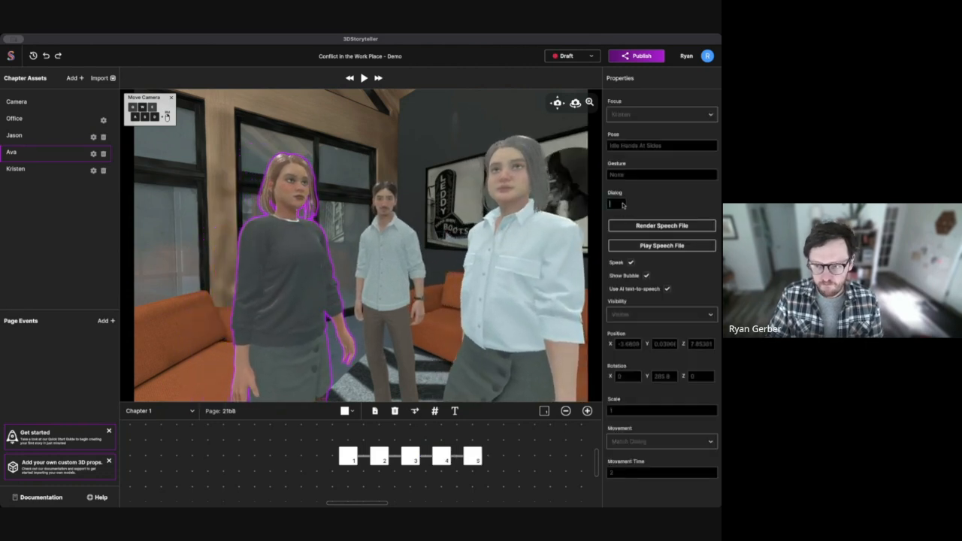
type("During lunch, Ben said 'We should make all the international students take an English test before they try to order coffee in the campus café.'")
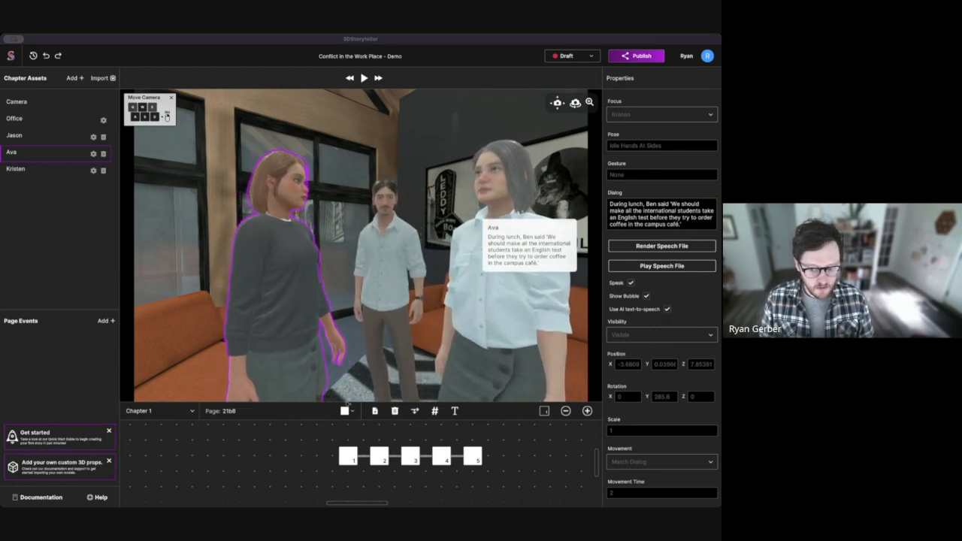
- Add page 6 and turn its camera slightly to reframe Ava, Jason and Kristen
left_click(483, 459)
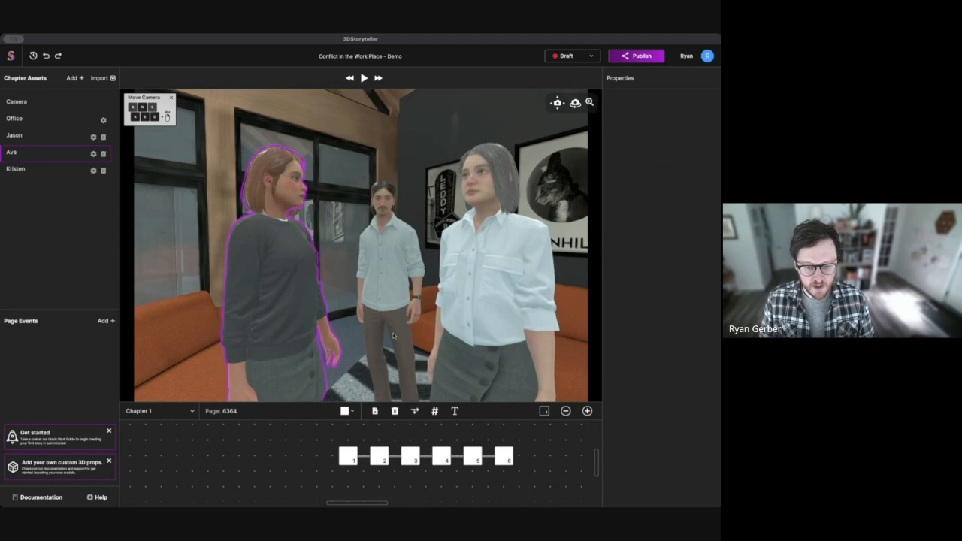
right_click_drag(374, 314, 346, 306)
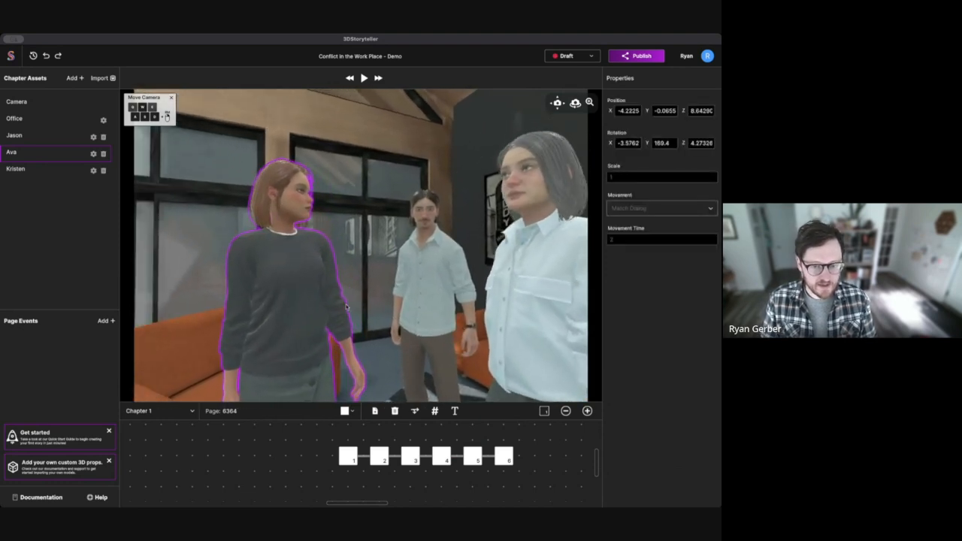
- Give Ava the page 6 dialog "I know he was probably joking, but it didn't feel okay. It made the room tense…" and render its speech file
left_click(262, 297)
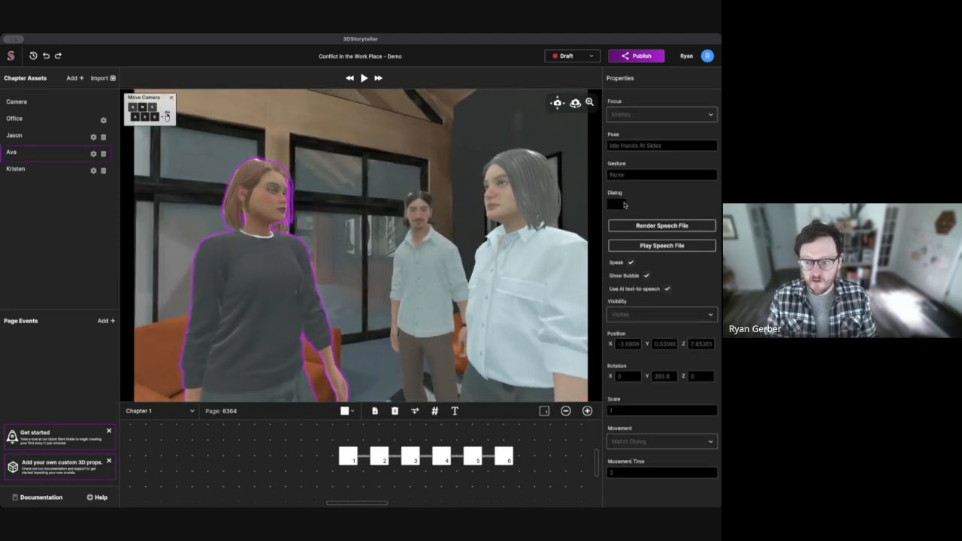
type("I know he was probably joking, but it didn't feel okay. It made the room tense. I wasn't sure if I should say something then, but... I just wanted you to know.")
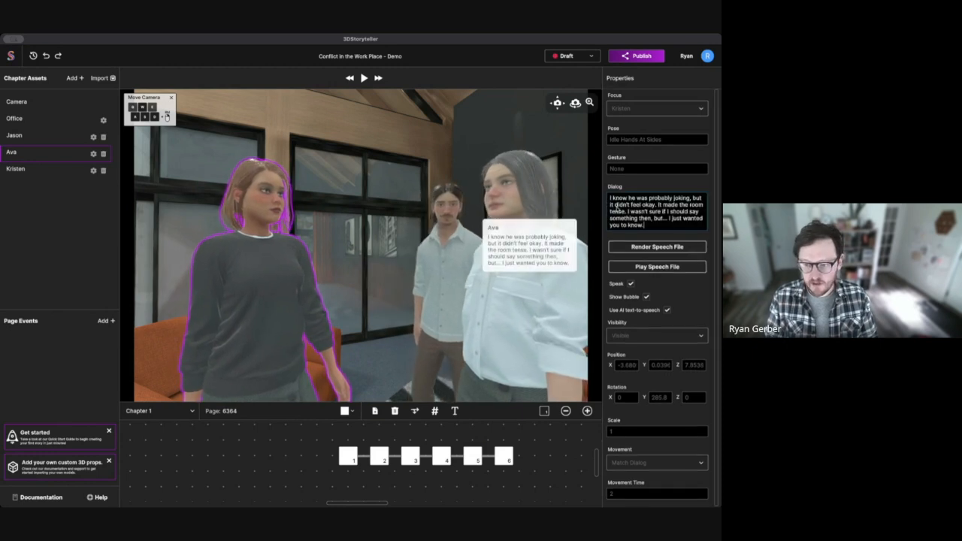
left_click(664, 249)
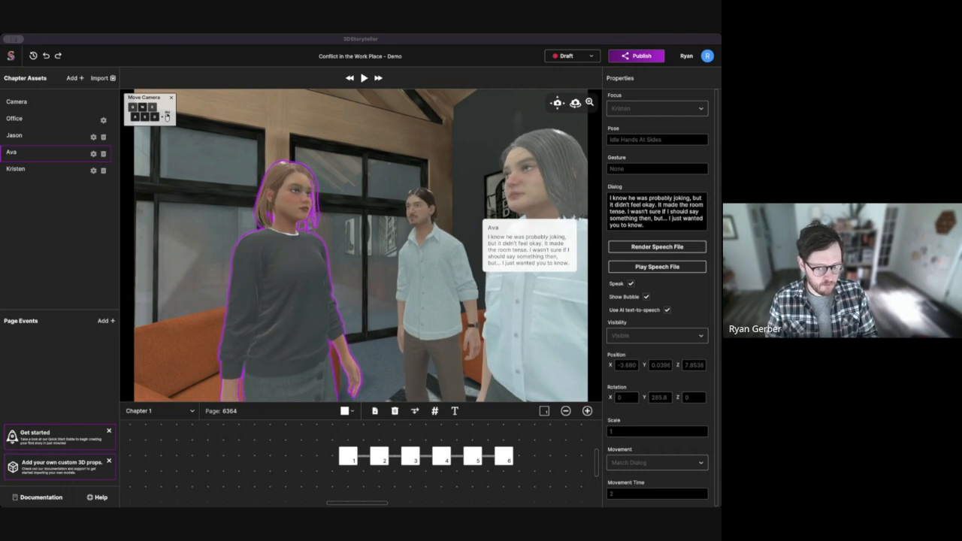
- Turn on the speech bubble for Jason's welcome dialog on page 2
left_click(457, 270)
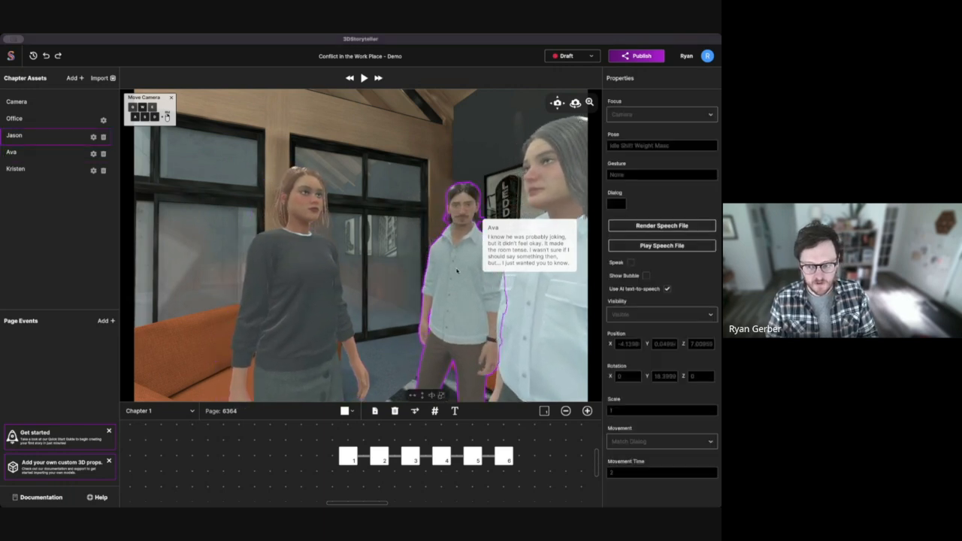
left_click(348, 455)
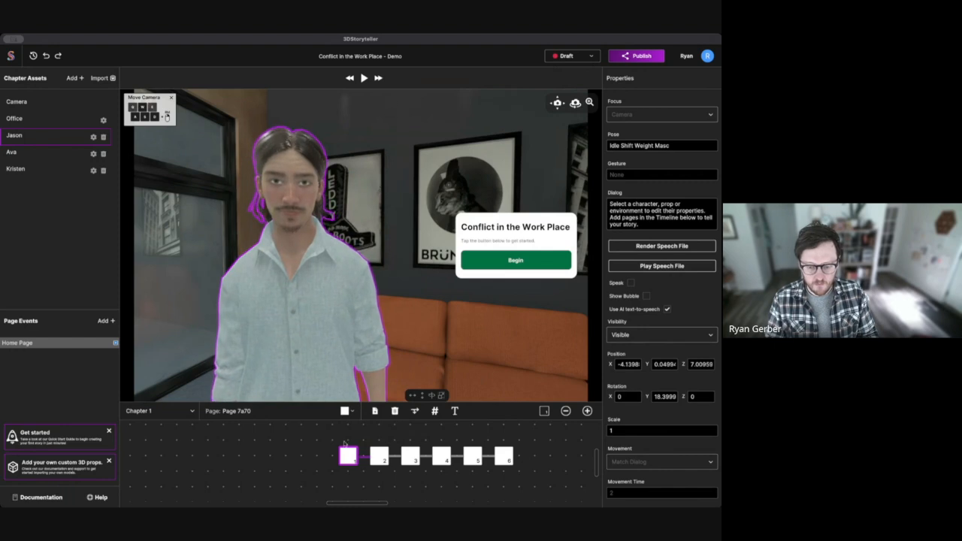
left_click(378, 456)
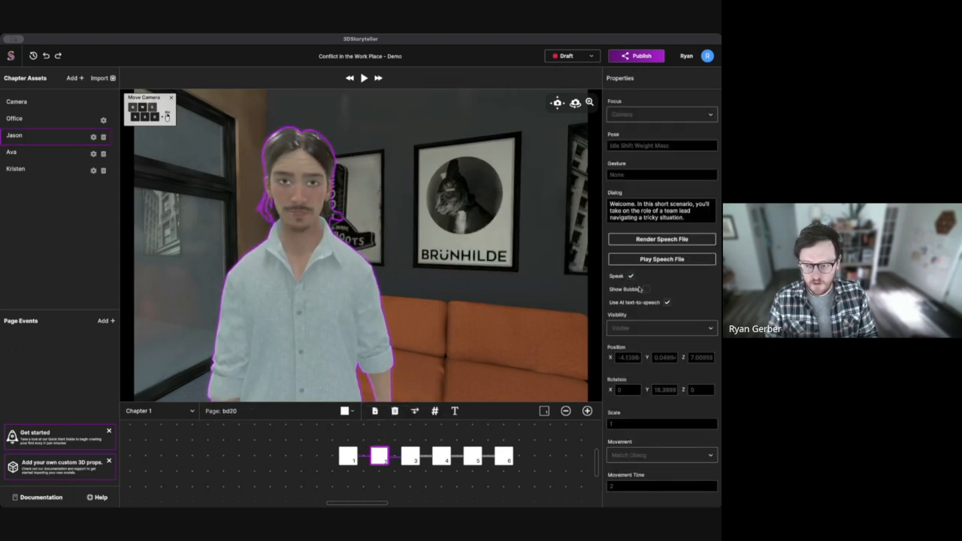
left_click(645, 289)
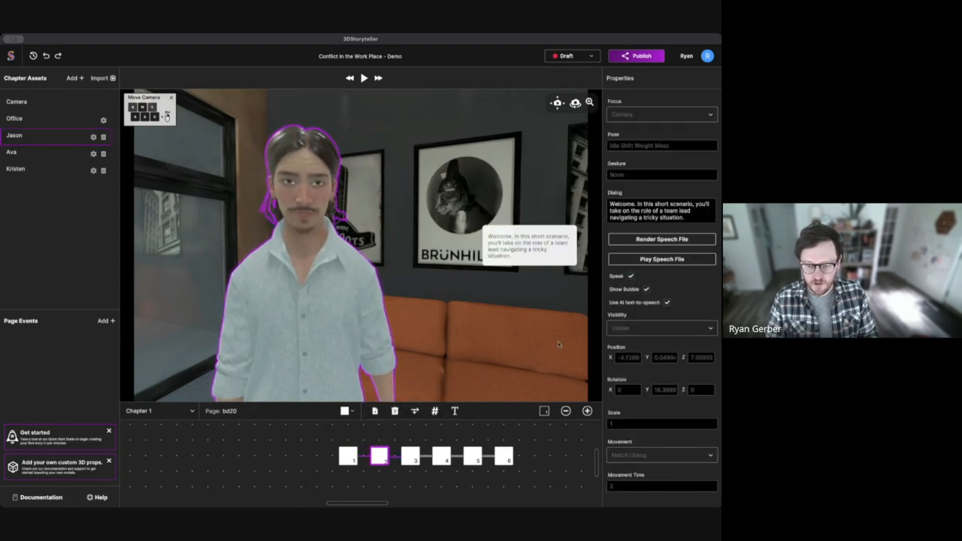
- Clear Jason's placeholder dialog text on page 1
left_click(346, 456)
triple_click(634, 215)
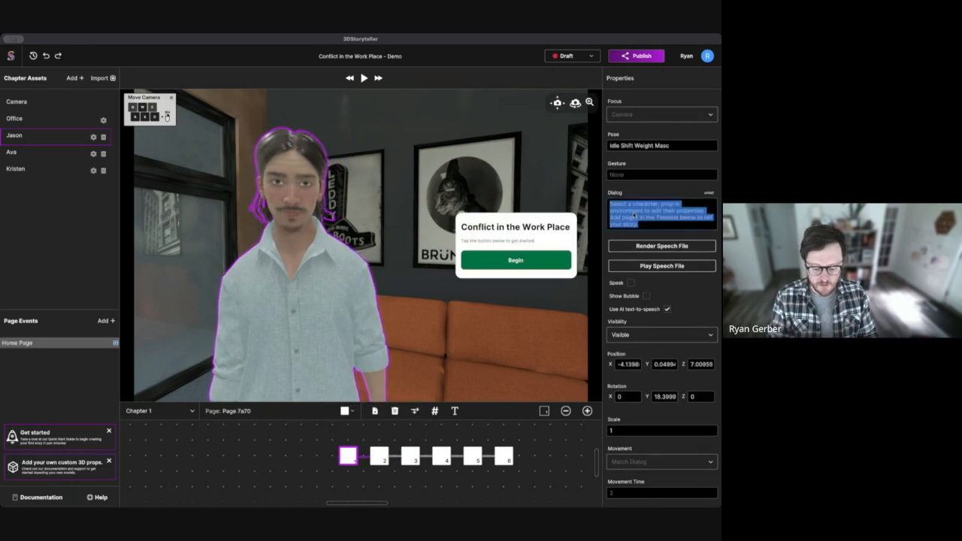
key("BackSpace")
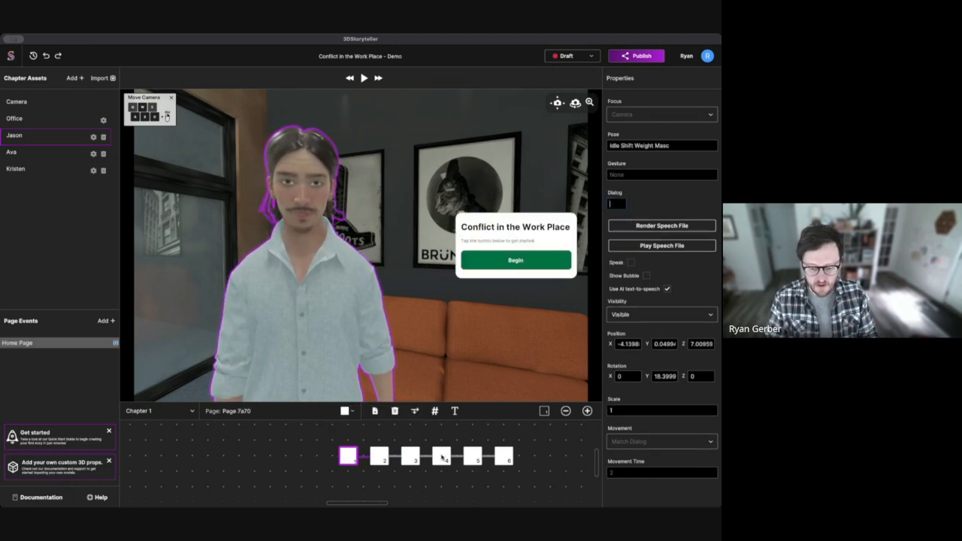
- Add page 7 after page 6 and shift its camera to a new angle on Ava, Jason and Kristen
left_click(503, 456)
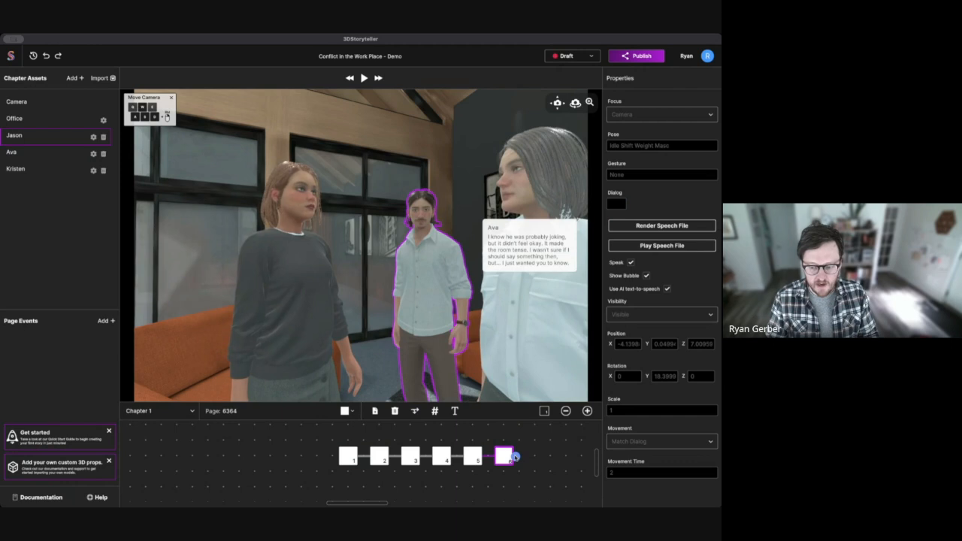
key("w")
right_click_drag(423, 286, 445, 282)
key("w")
key("s")
key("s")
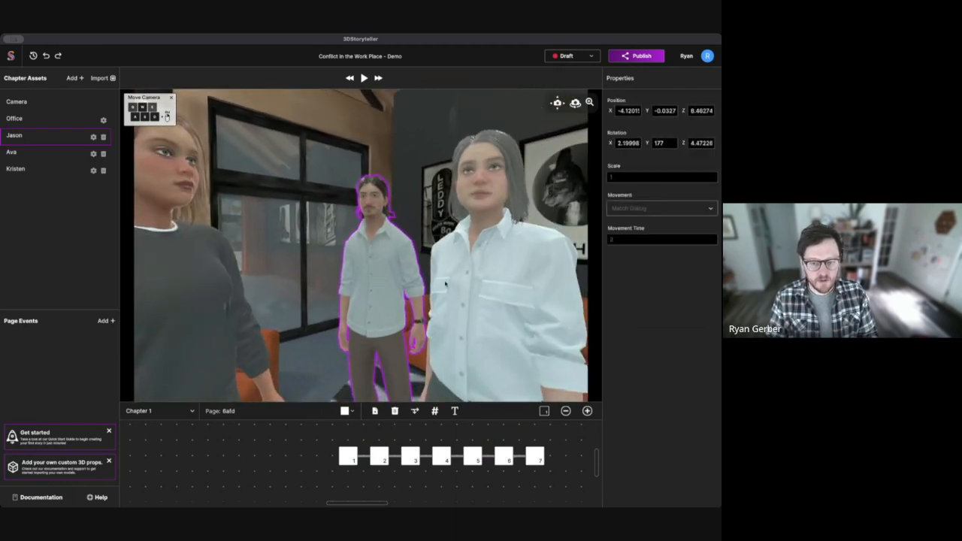
- Give Jason the page 7 dialog "Hmm, How should you respond as the team lead, here?", render its speech file and hide its bubble
left_click(408, 224)
left_click(397, 236)
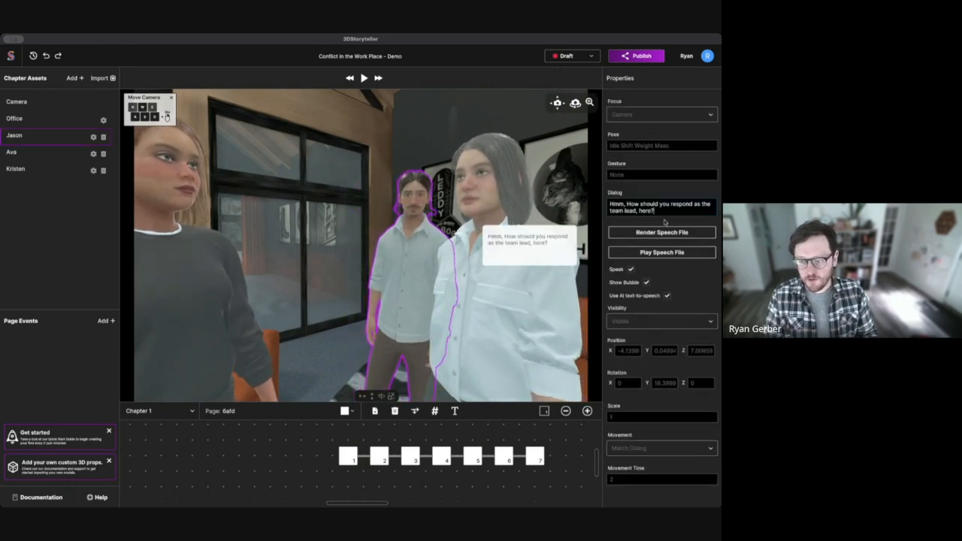
left_click(687, 233)
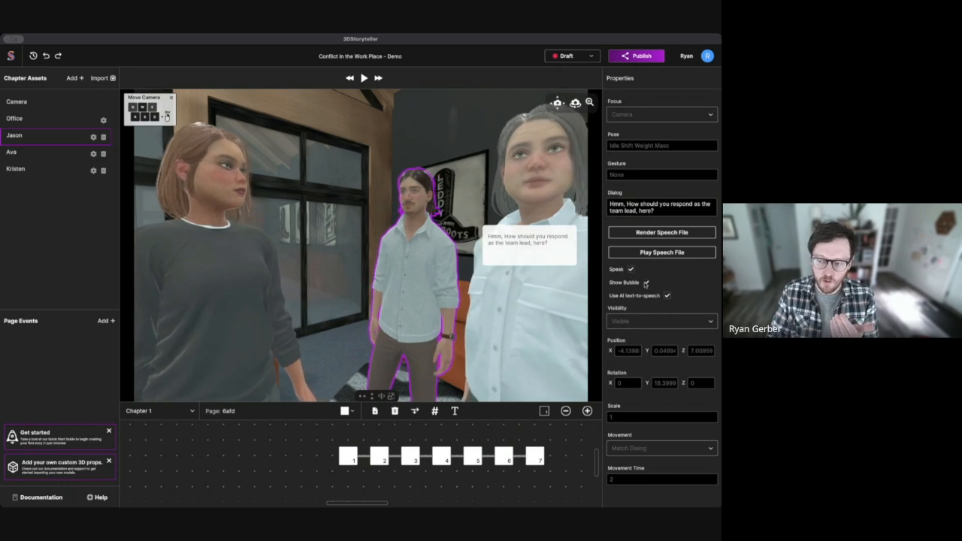
left_click(646, 283)
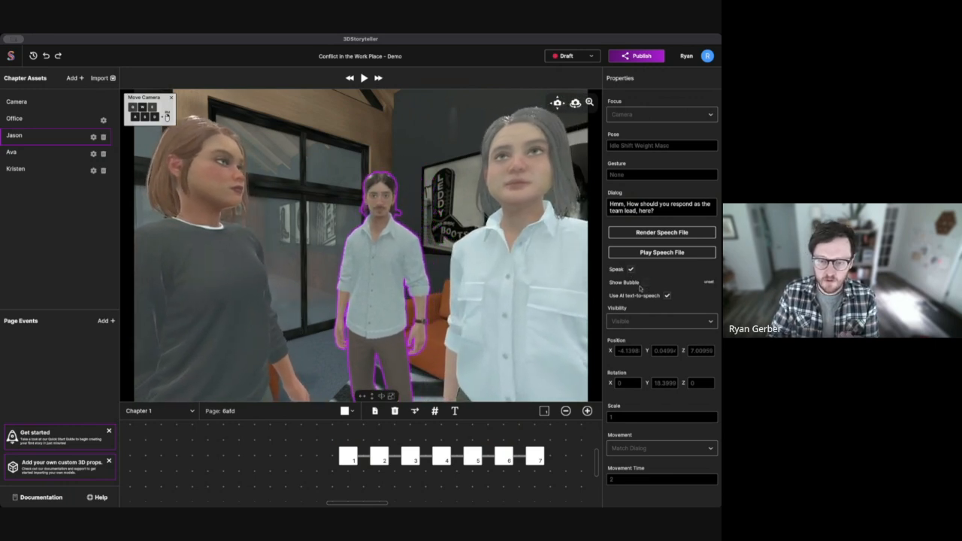
- Reframe the page 7 camera to show the three characters beside the sofa, and add a Multiple Choice event to the page
right_click_drag(481, 311, 553, 309)
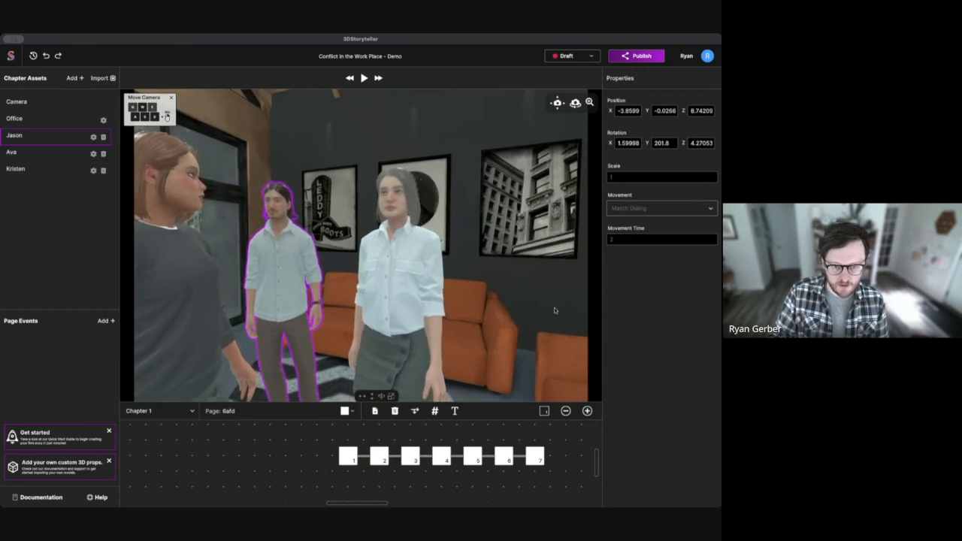
left_click(535, 456)
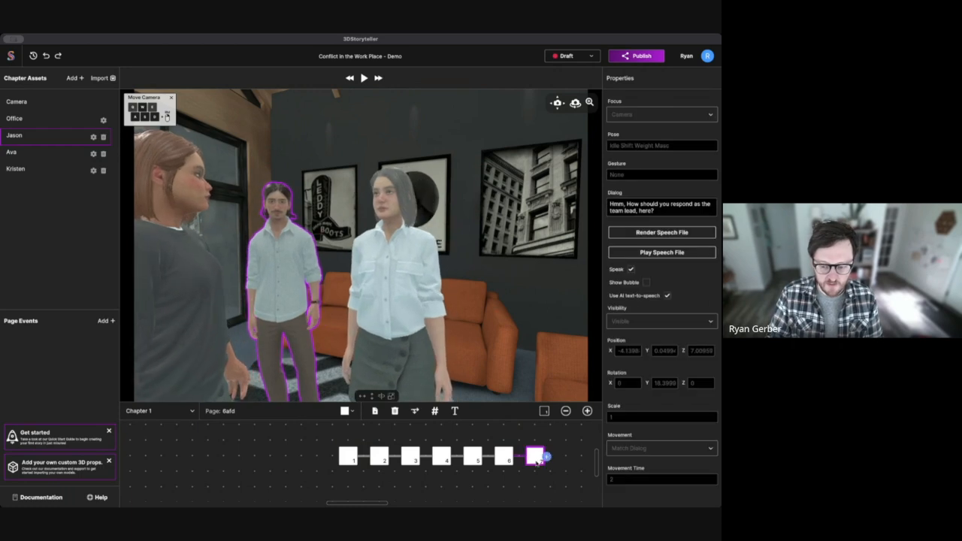
left_click(107, 321)
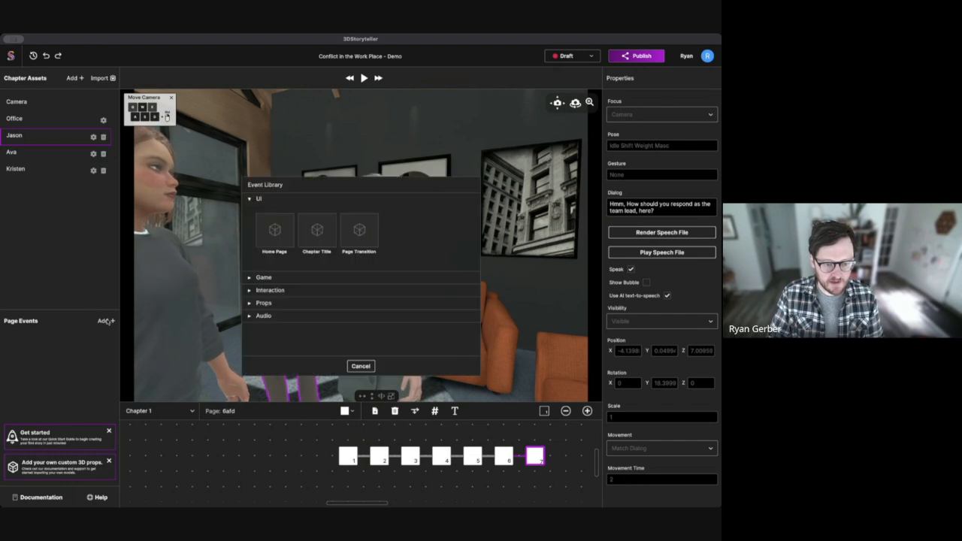
left_click(269, 290)
left_click(264, 212)
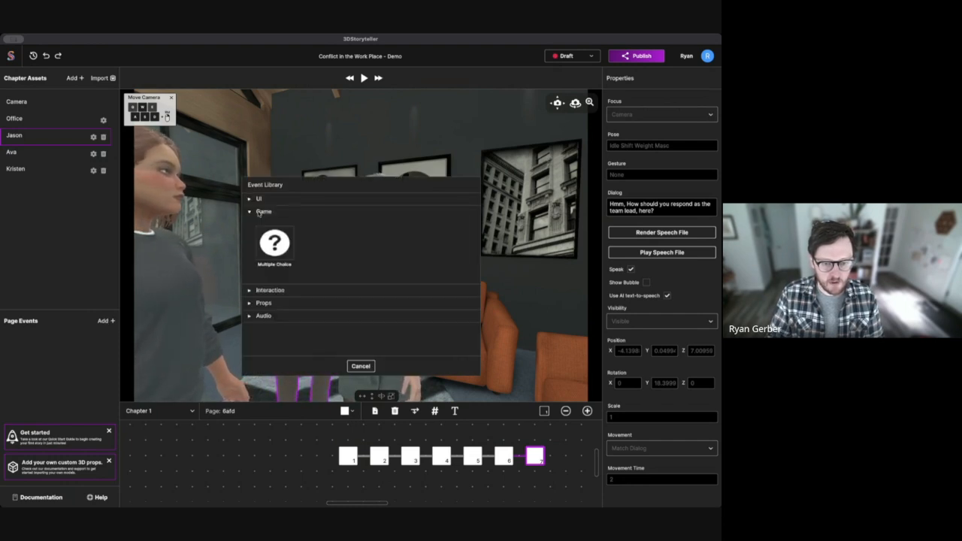
left_click(267, 242)
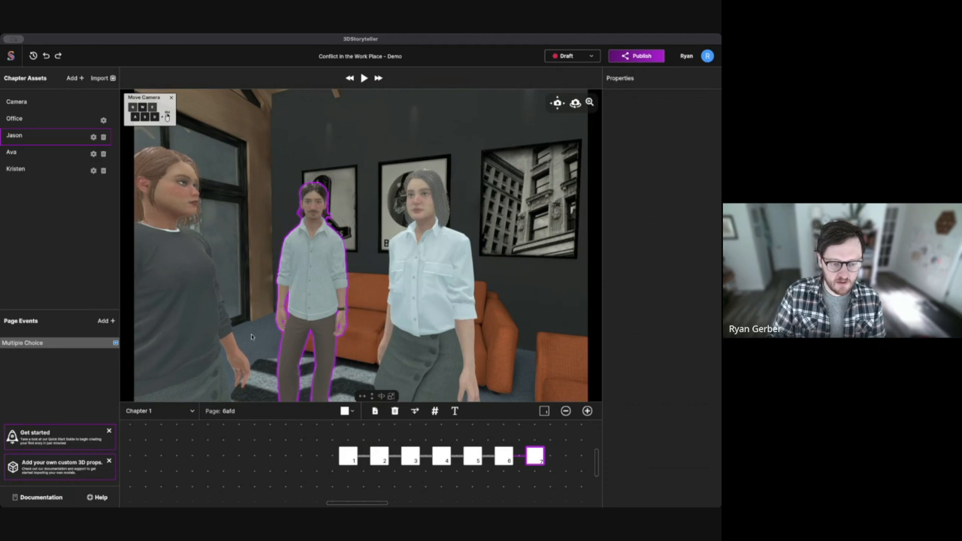
left_click(535, 456)
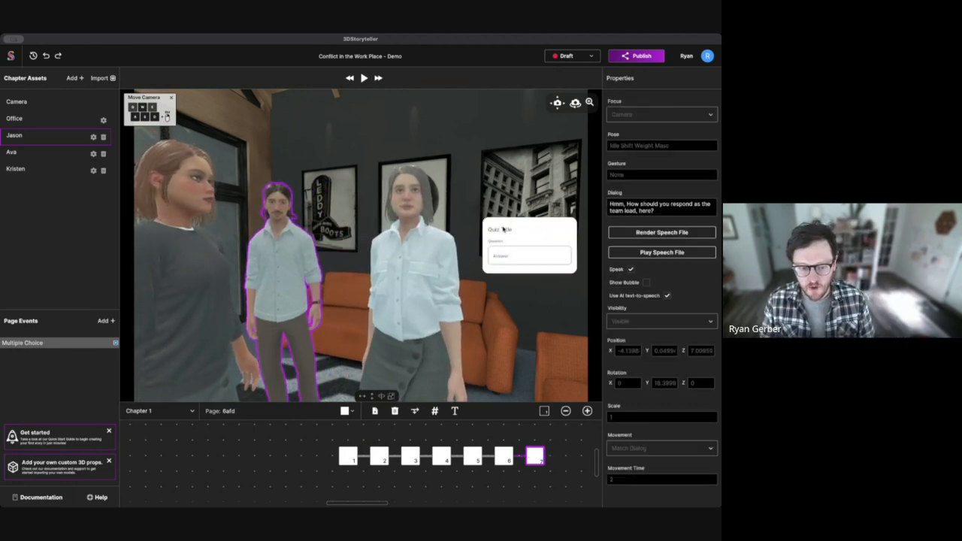
- Set the Multiple Choice event's title to "How should you respond as the team lead, here?"
left_click(54, 344)
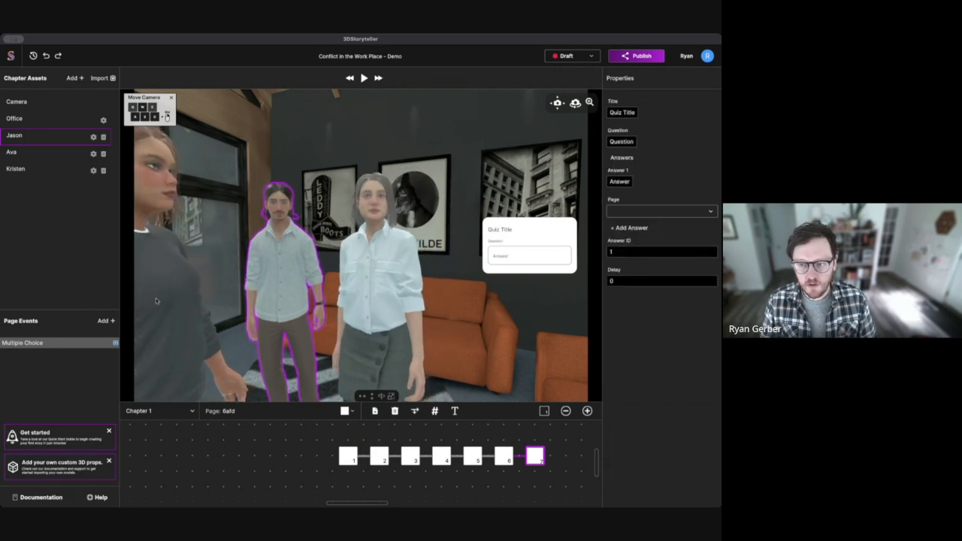
triple_click(622, 113)
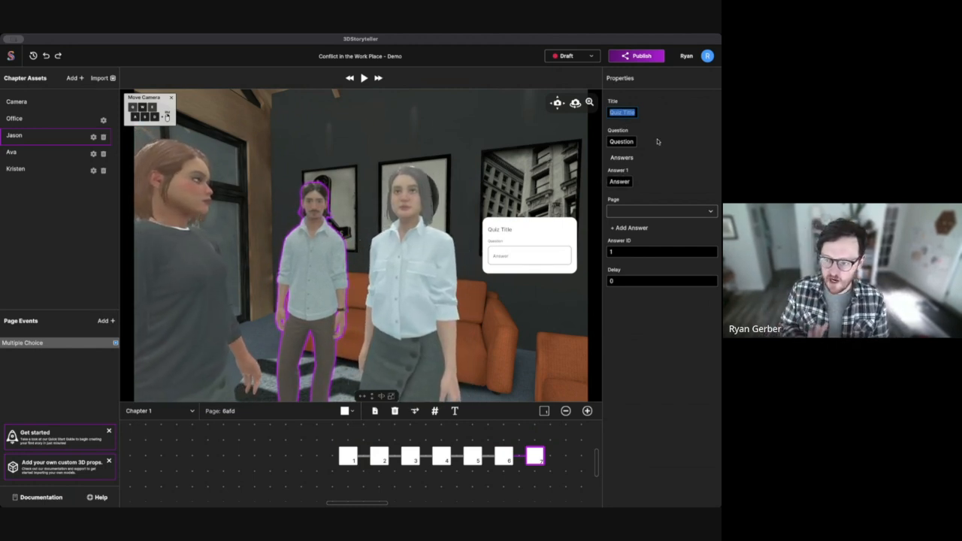
type("Hmm, How should you respond as the team lead, here?")
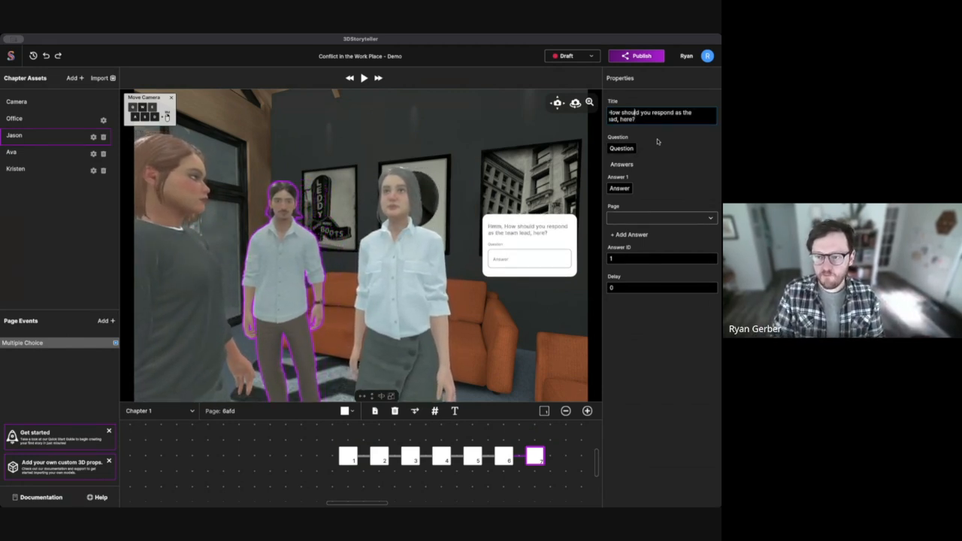
key("Up")
key("shift+Right")
key("shift+Right")
key("shift+Right")
key("shift+Right")
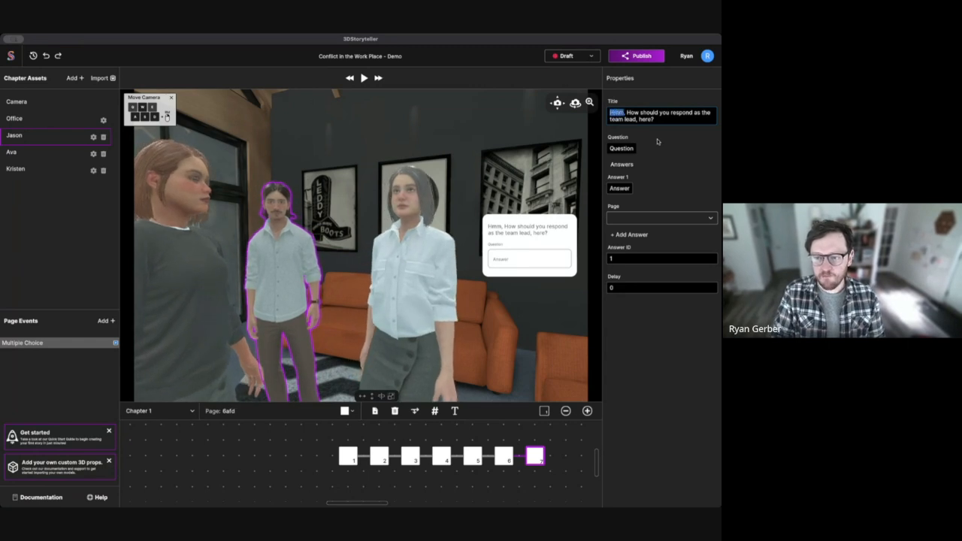
key("BackSpace")
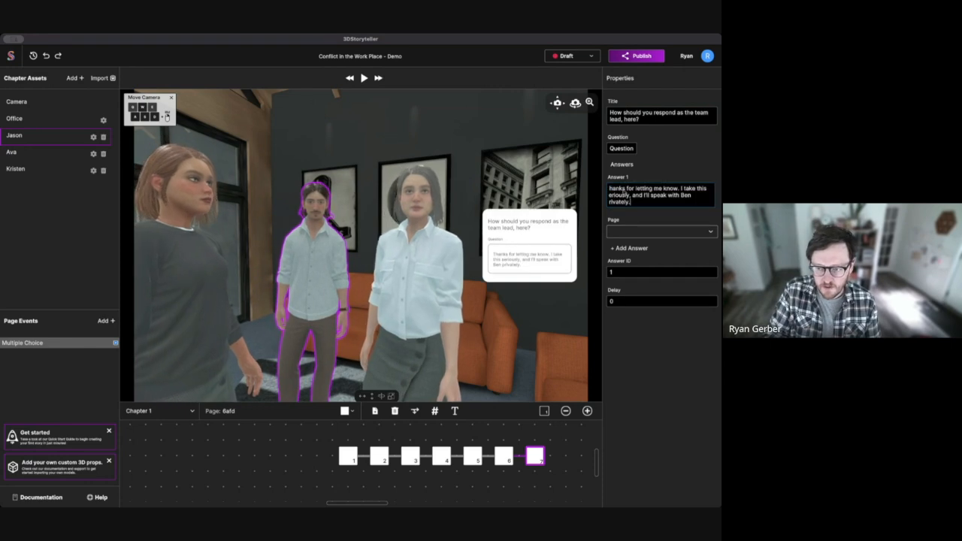
- Set answer 1 to "Thanks for letting me know. I take this seriously, and I'll speak with Ben privately."
type("Thanks for letting me know. I take this seriously, and I'll speak with Ben privately.")
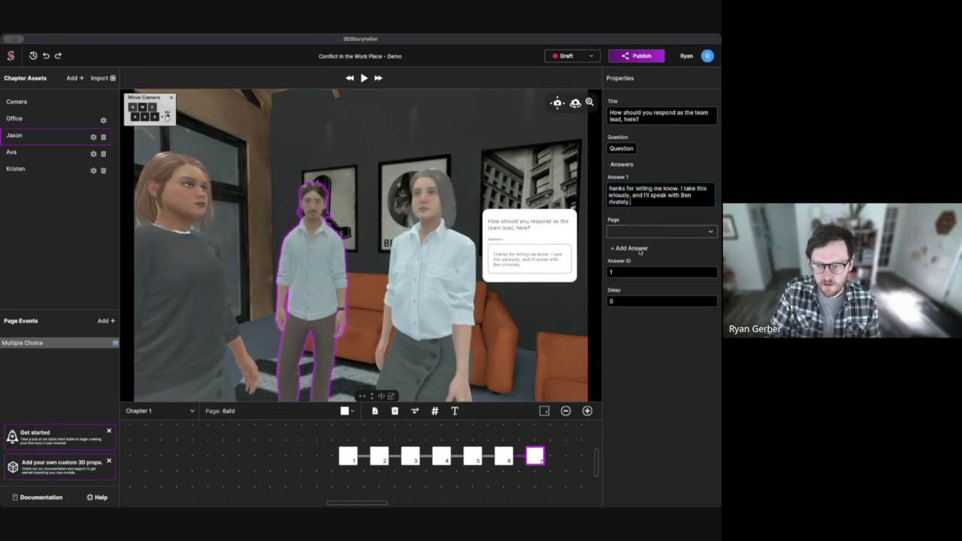
- Add answer 2 with the text "Are you sure you're not being overly sensitive? I'm sure Ben didn't mean anything by it."
left_click(638, 248)
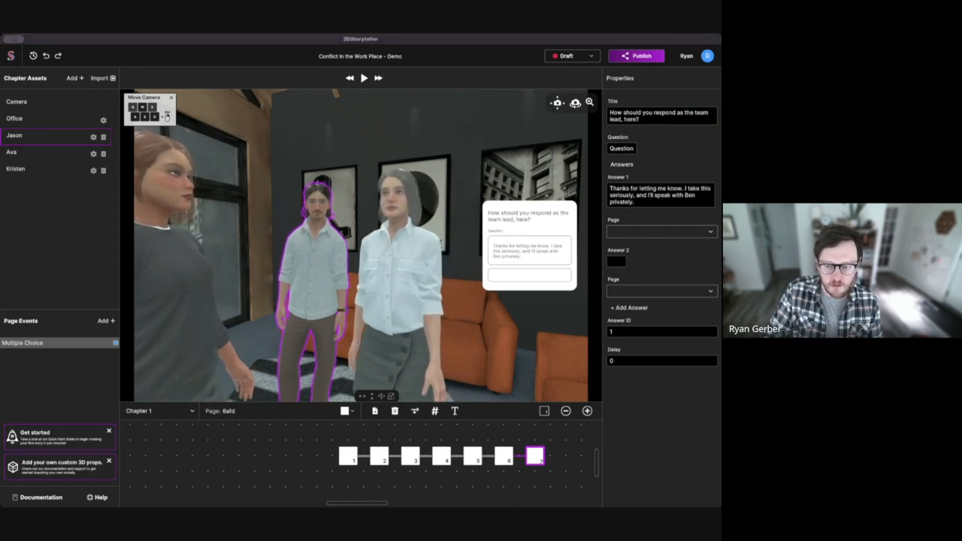
left_click(621, 262)
type("Are you sure you're not being overly sensitive? I'm sure Ben didn't mean anything by it.")
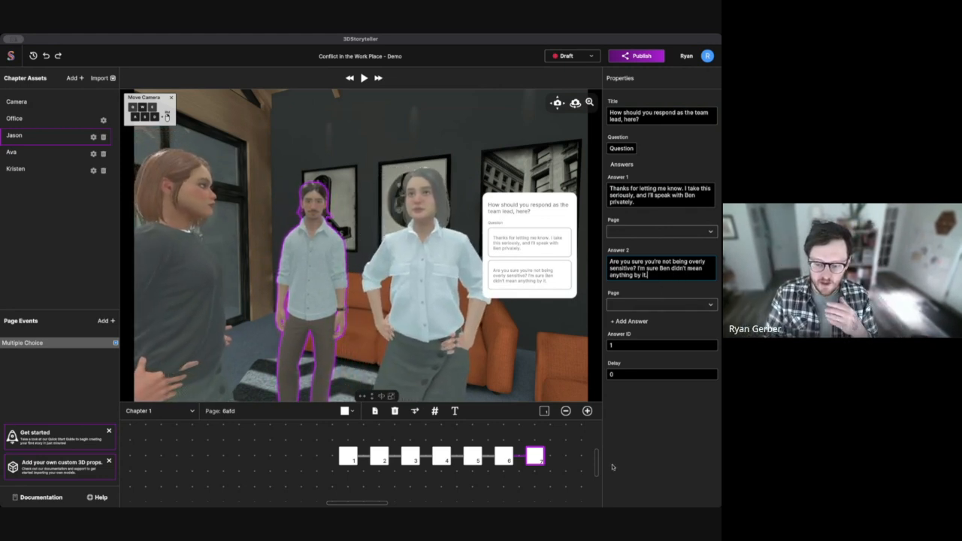
left_click_drag(558, 449, 506, 462)
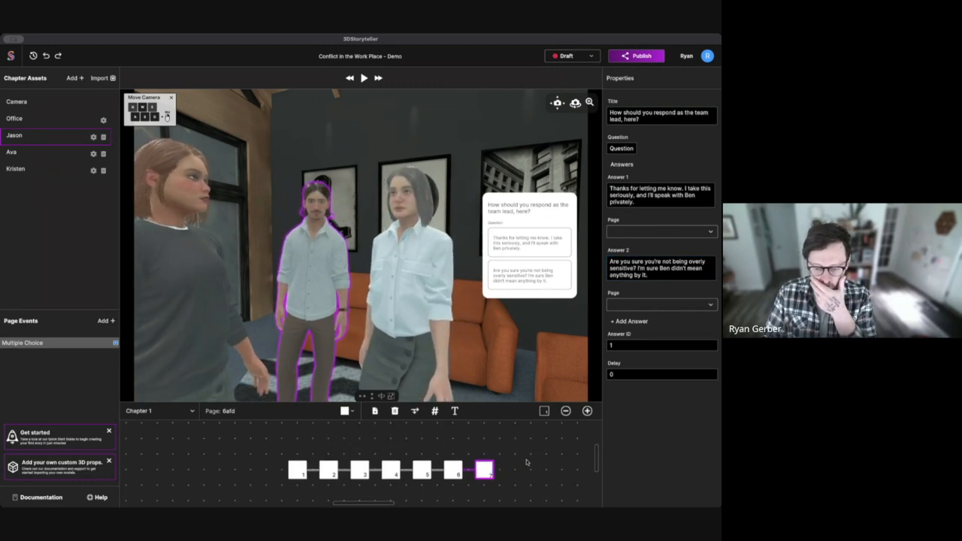
left_click(391, 283)
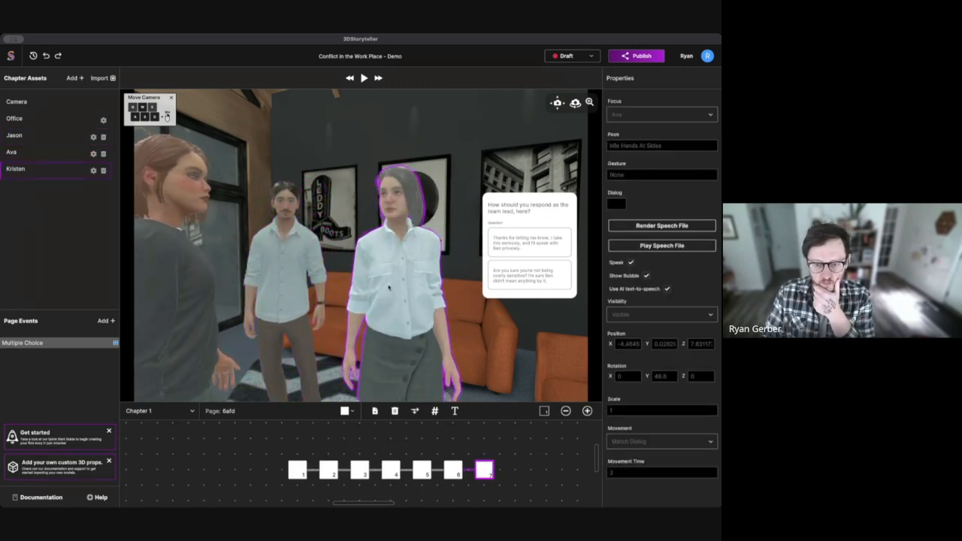
left_click(647, 145)
scroll(533, 248, "down", 2)
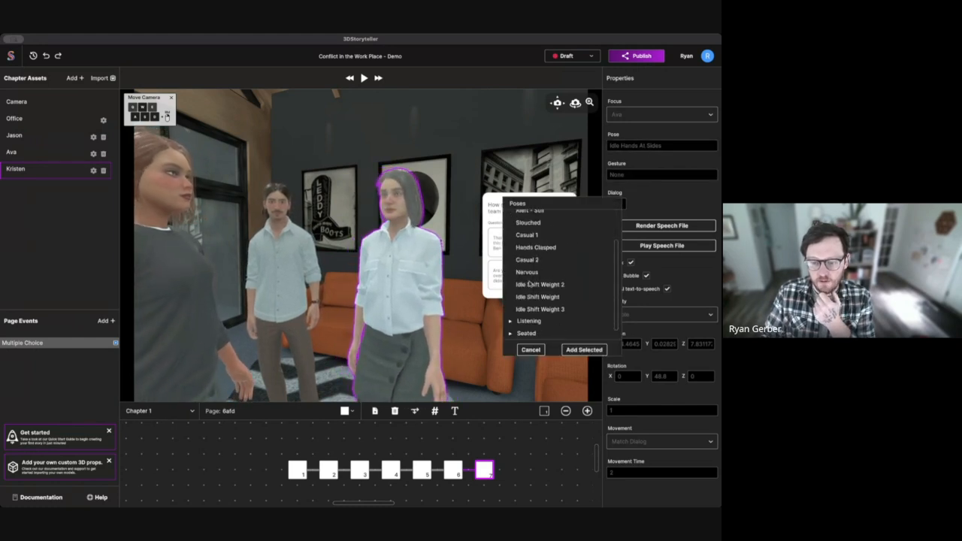
left_click(598, 353)
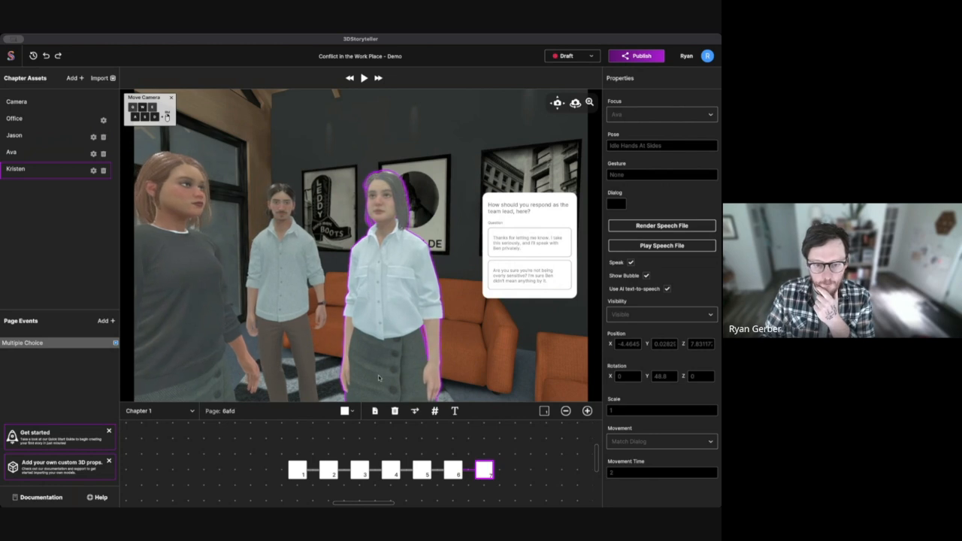
- Set Jason's gesture on page 7 to Pointing Forward
left_click(280, 300)
left_click(634, 174)
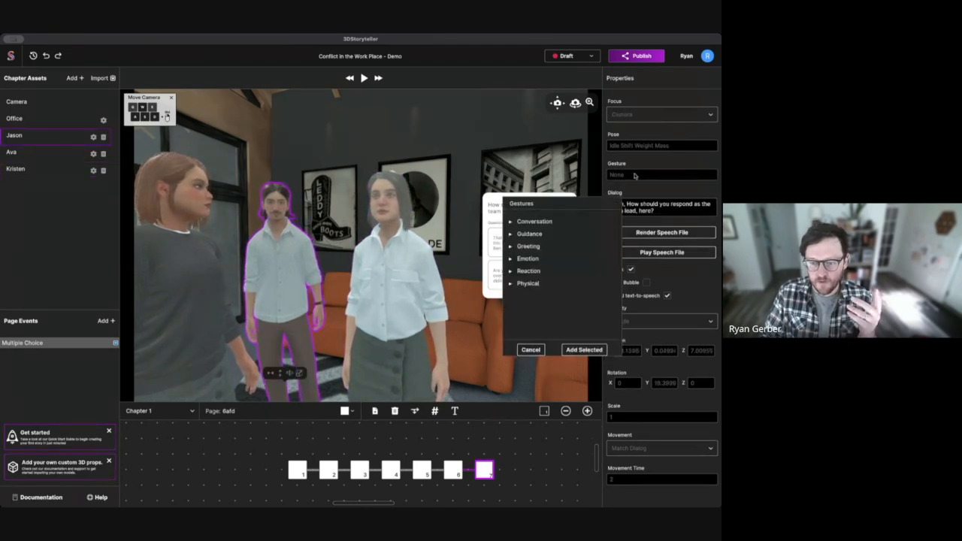
left_click(526, 233)
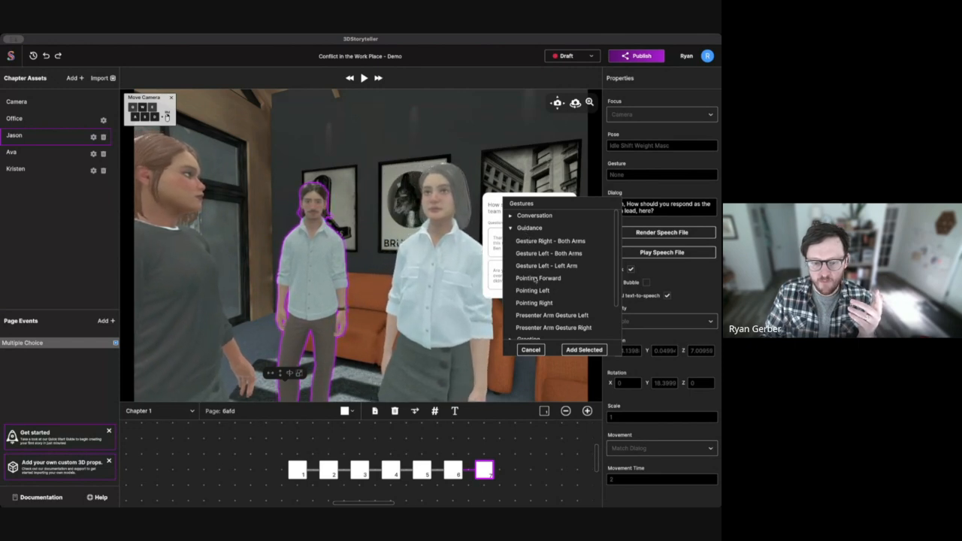
left_click(589, 350)
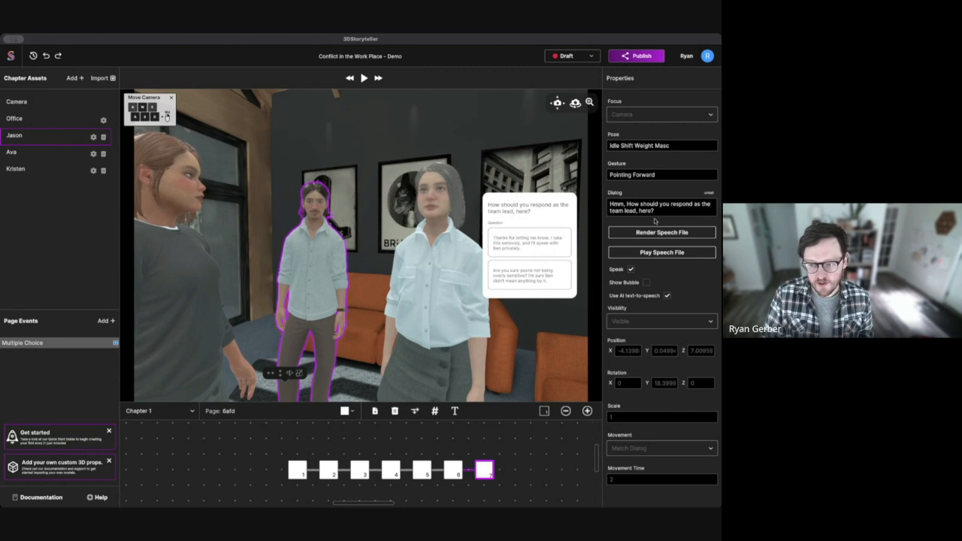
- Set Jason's page 7 gesture to Gesture Left 2 and his focus to Kristen
left_click(645, 177)
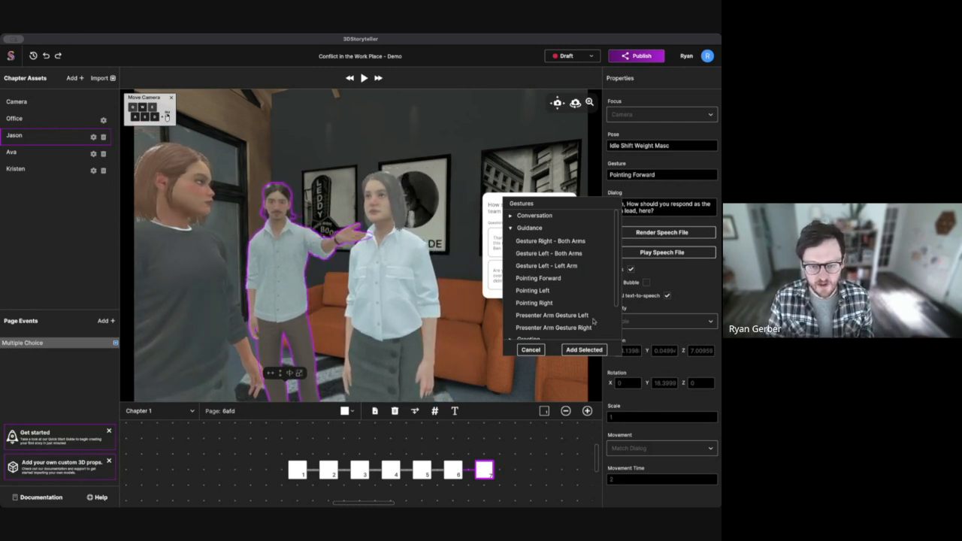
left_click(584, 350)
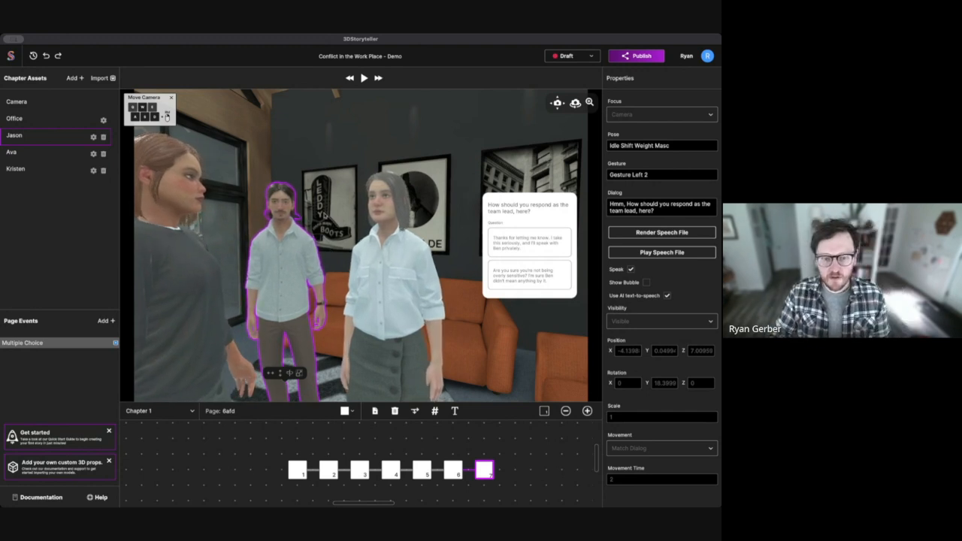
left_click(644, 114)
left_click(632, 178)
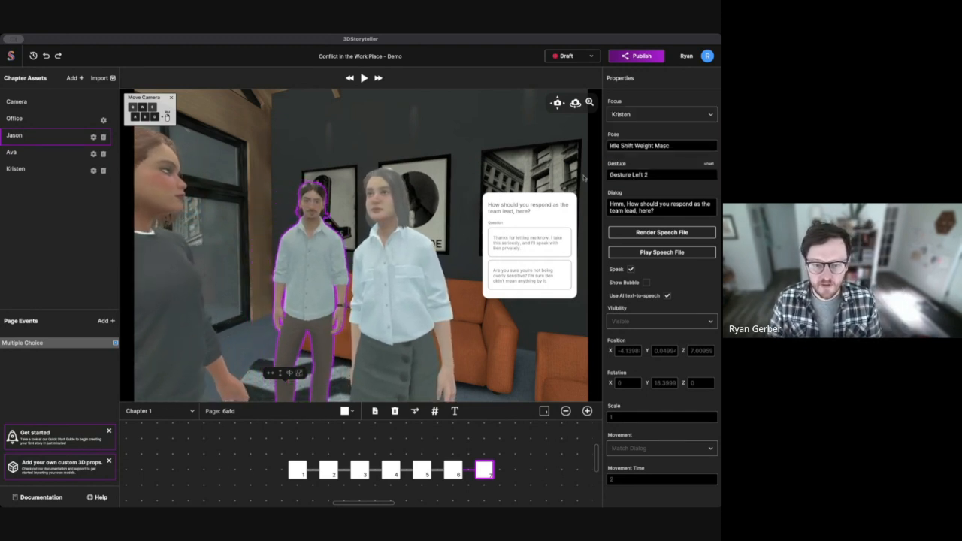
- Color page 7's tile in the timeline red
left_click(463, 158)
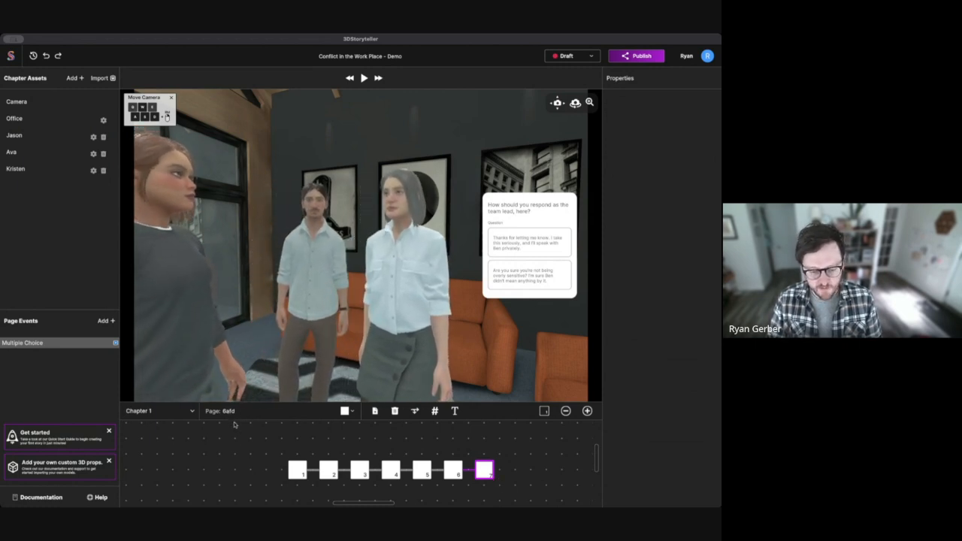
left_click(347, 412)
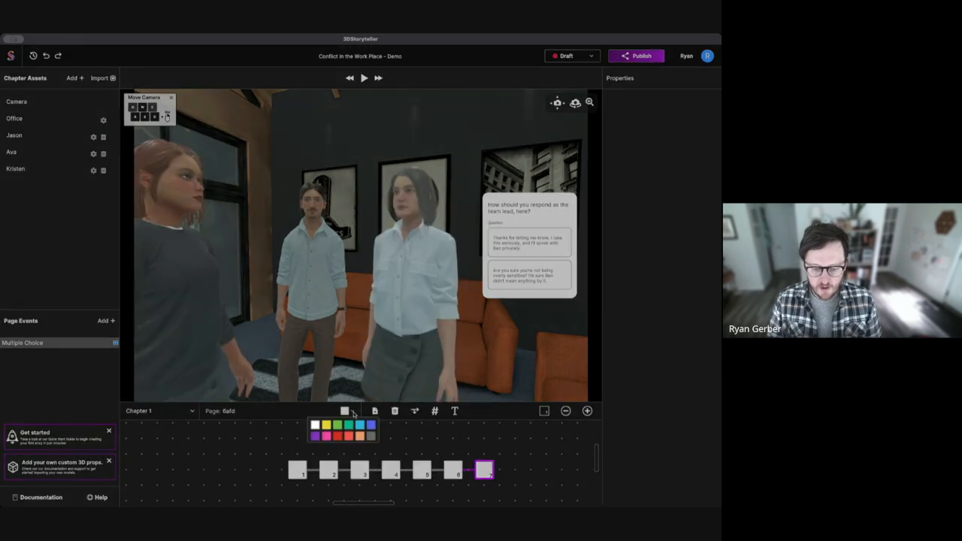
left_click(336, 436)
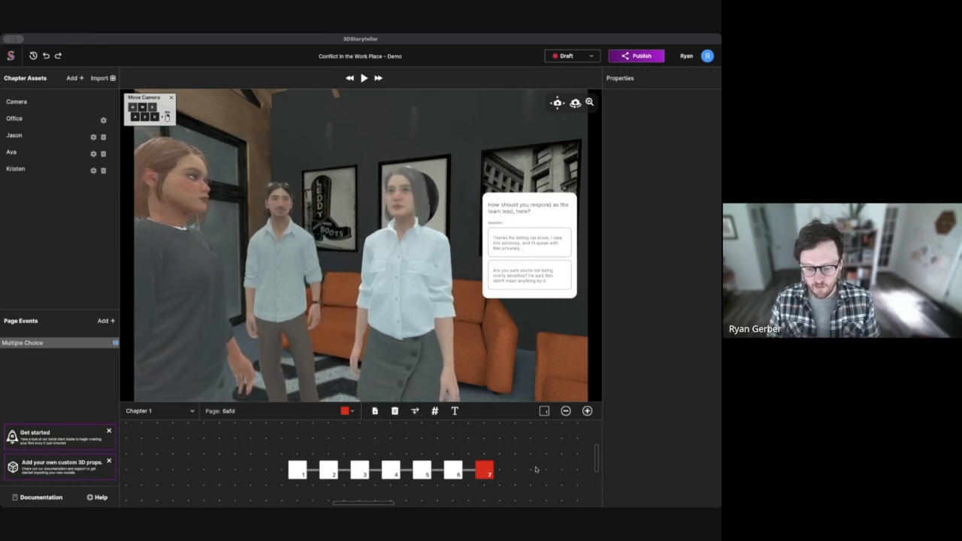
- Branch the timeline from page 7 into two new pages, placing page 8 above and page 9 below the main line
left_click(488, 472)
left_click(417, 411)
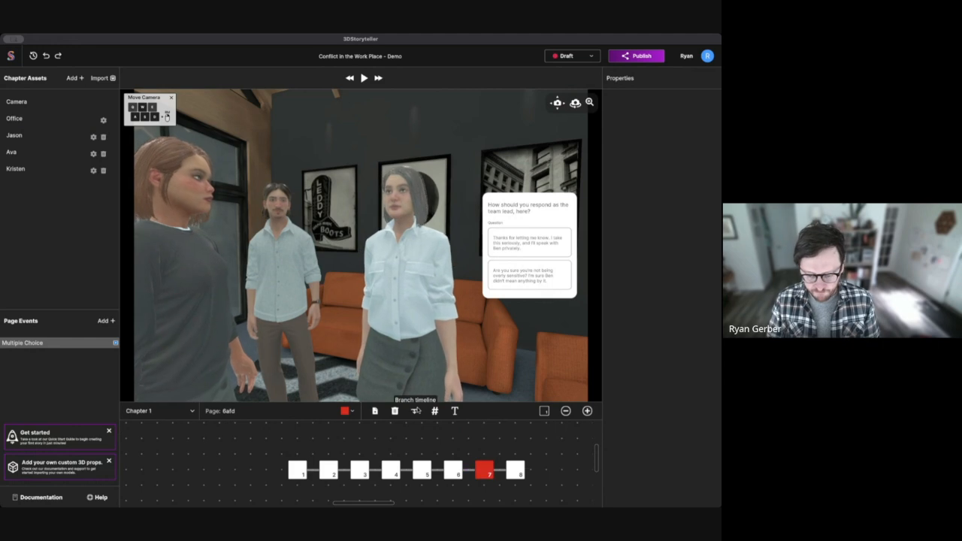
left_click_drag(516, 470, 519, 451)
left_click(482, 471)
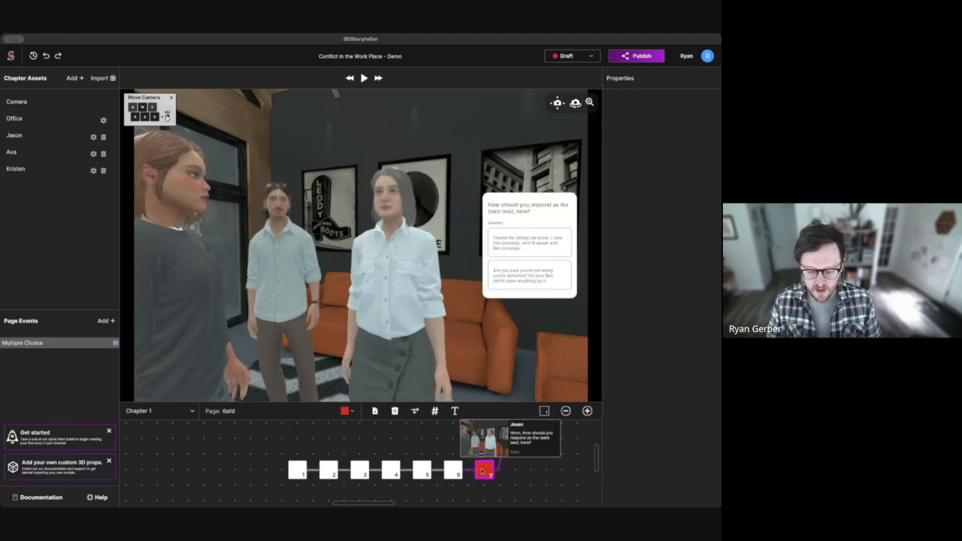
left_click(415, 411)
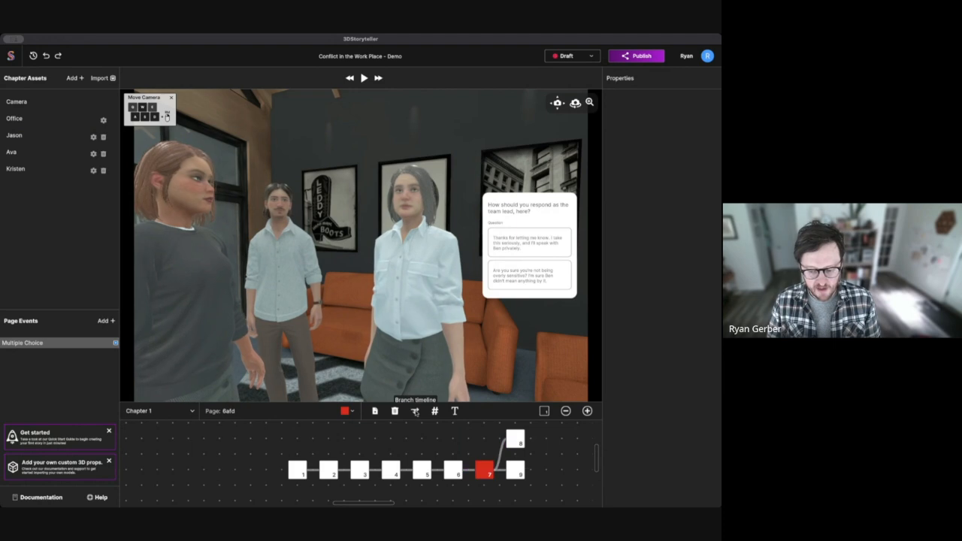
left_click_drag(524, 471, 514, 486)
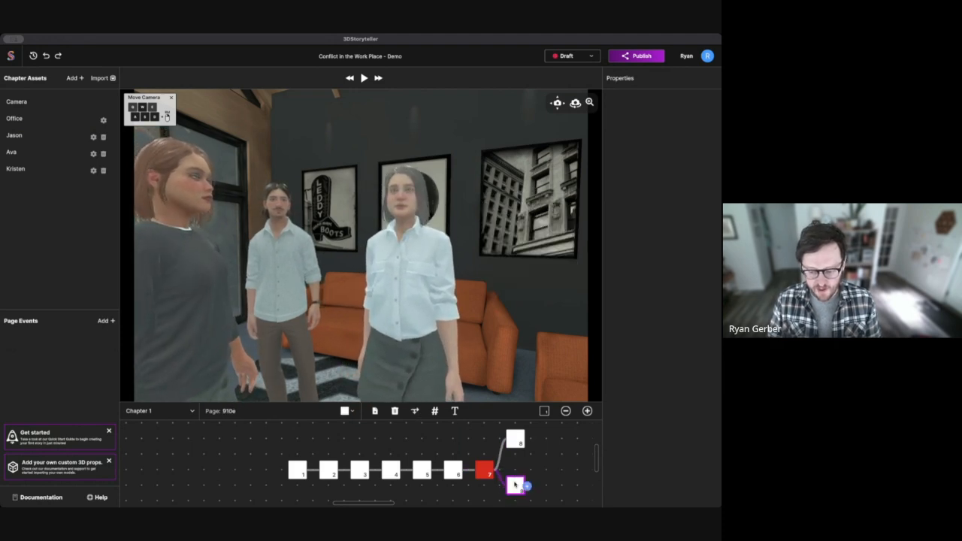
left_click_drag(515, 438, 515, 449)
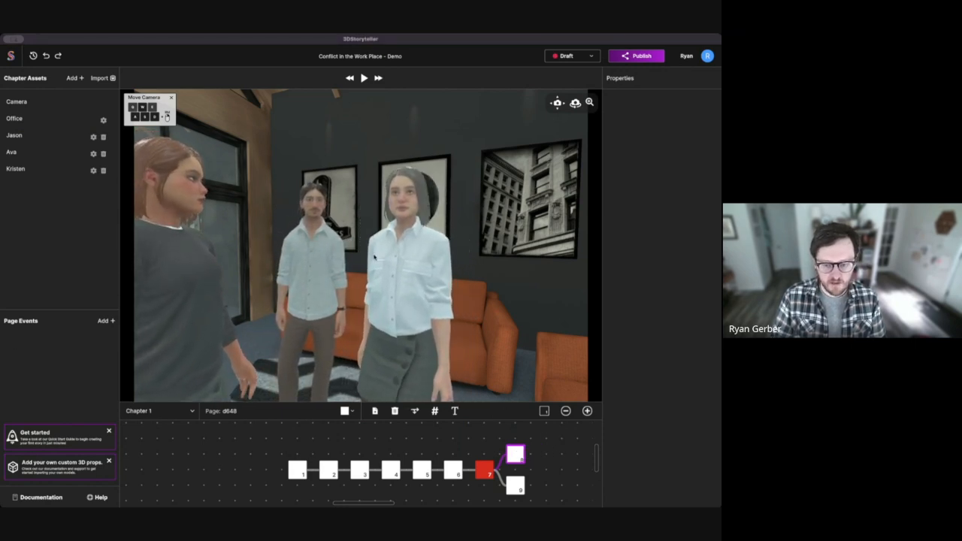
- Set Kristen's dialog on page 8 to "Thanks for letting me know. I take this seriously, and I'll speak with Ben privately."
left_click(487, 469)
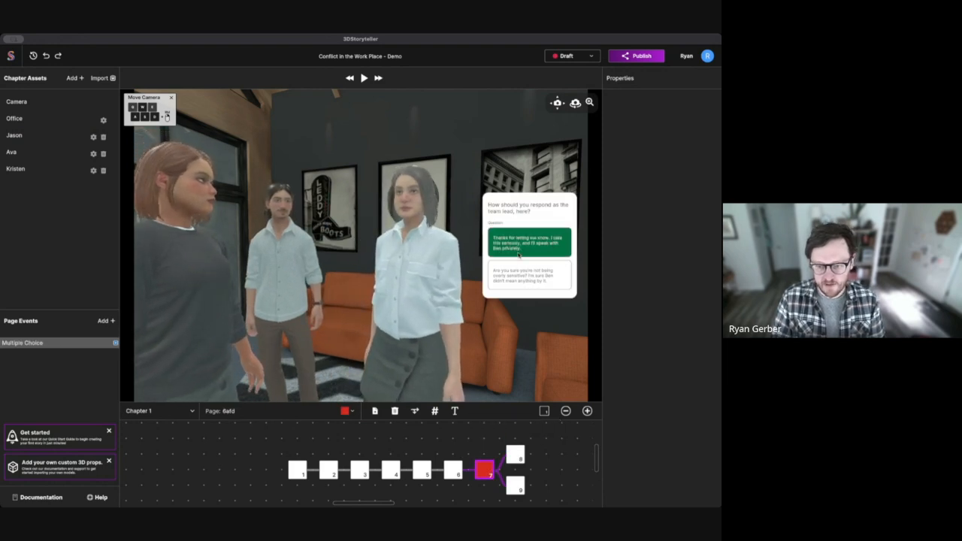
left_click(518, 248)
left_click(390, 273)
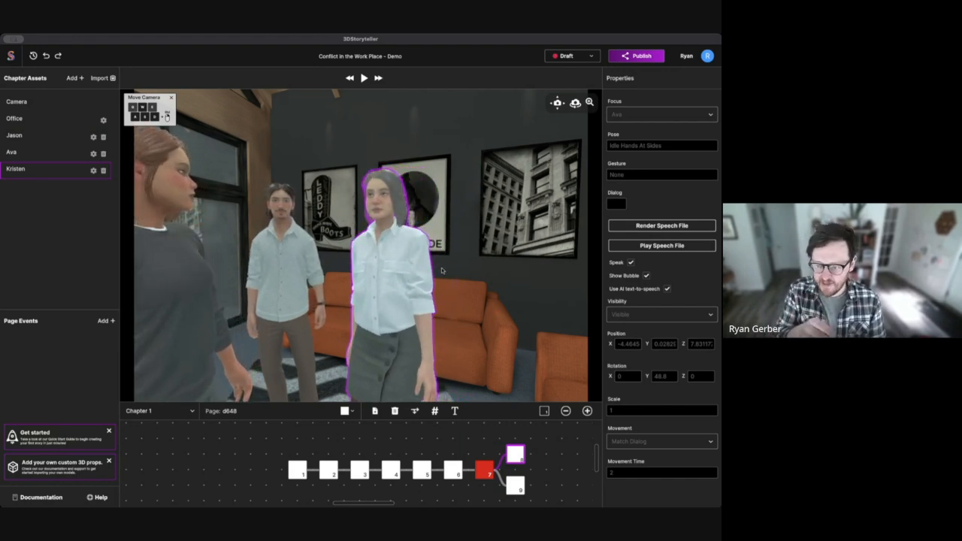
left_click(616, 206)
type("Thanks for letting me know. I take this seriously, and I'll speak with Ben privately.")
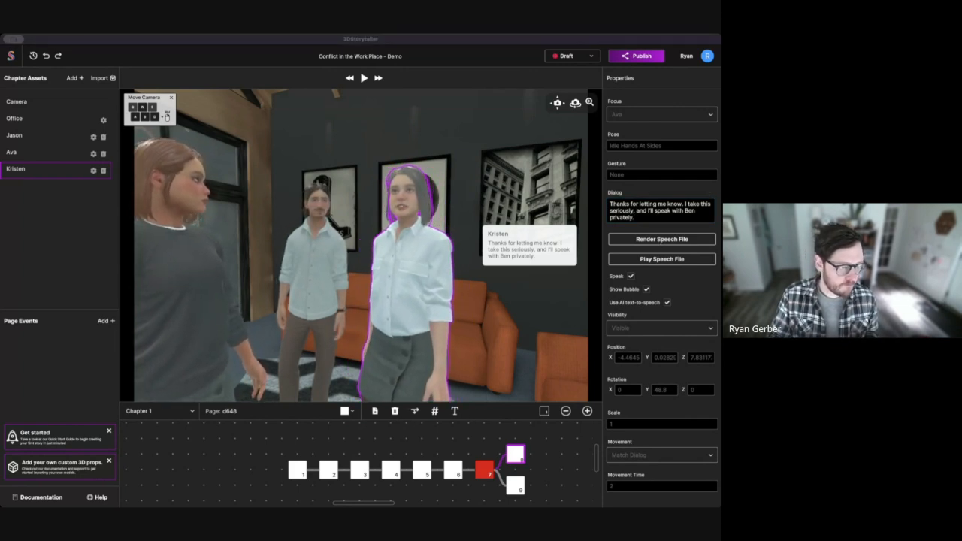
left_click(501, 339)
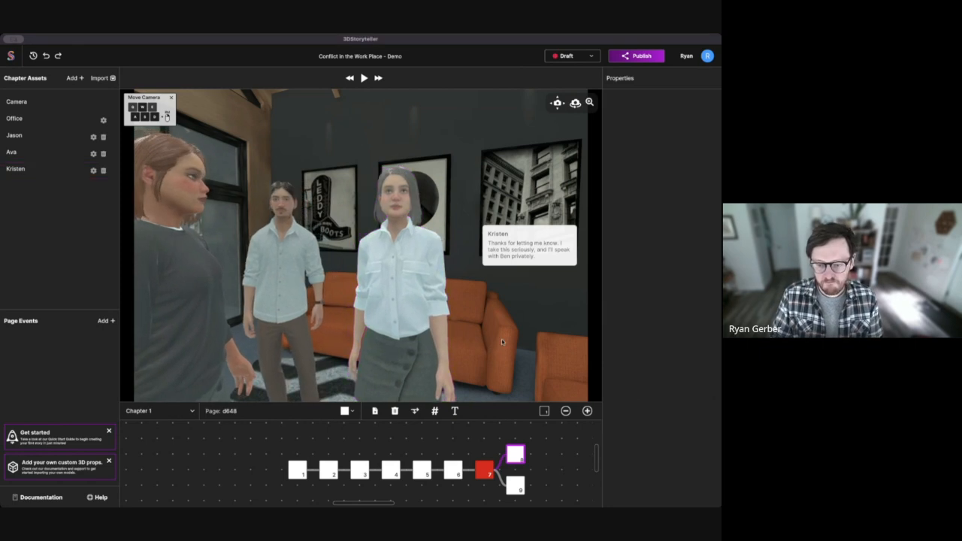
- Set Kristen's dialog on page 9 to "Are you sure you're not being overly sensitive? I'm sure Ben didn't mean anything by it."
left_click(515, 486)
left_click(399, 282)
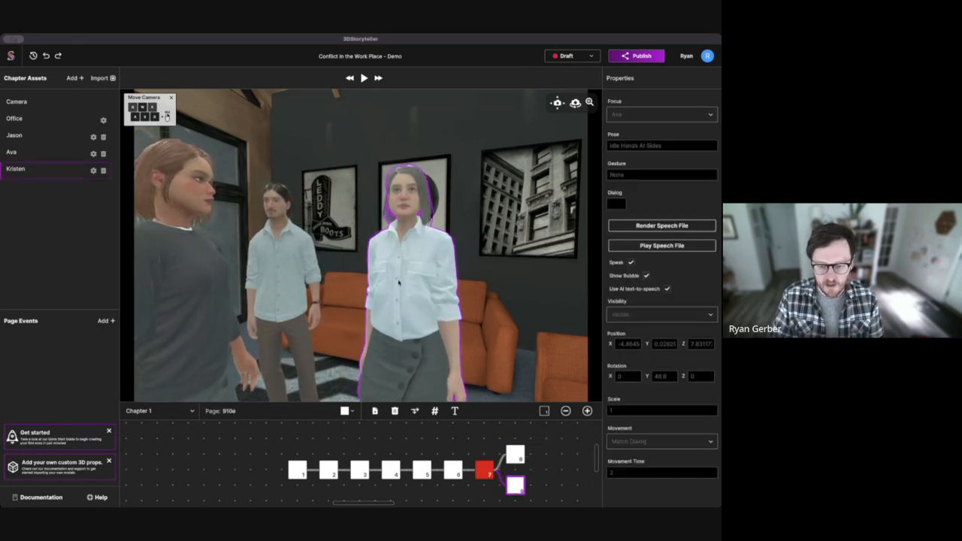
left_click(615, 205)
type("Are you sure you're not being overly sensitive? I'm sure Ben didn't mean anything by it.")
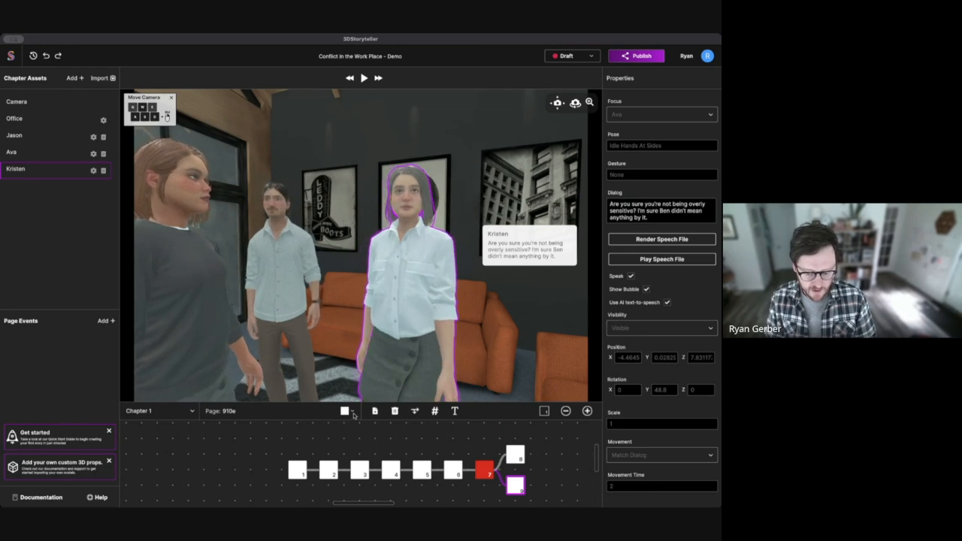
- Color page 7, which holds the multiple-choice question, light blue in the timeline
left_click(485, 471)
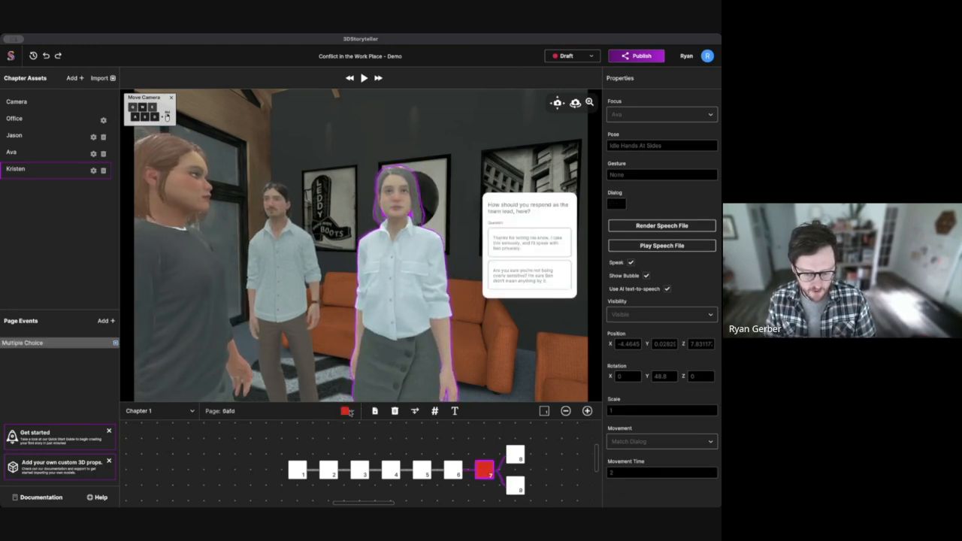
left_click(346, 411)
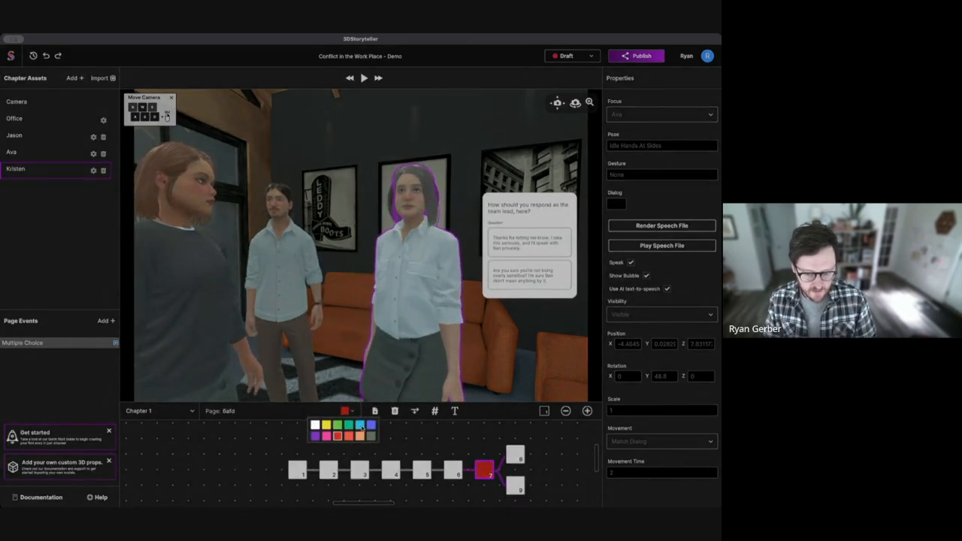
left_click(361, 426)
- Color the lower branch page 9 red and the upper branch page 8 green in the timeline
left_click(520, 486)
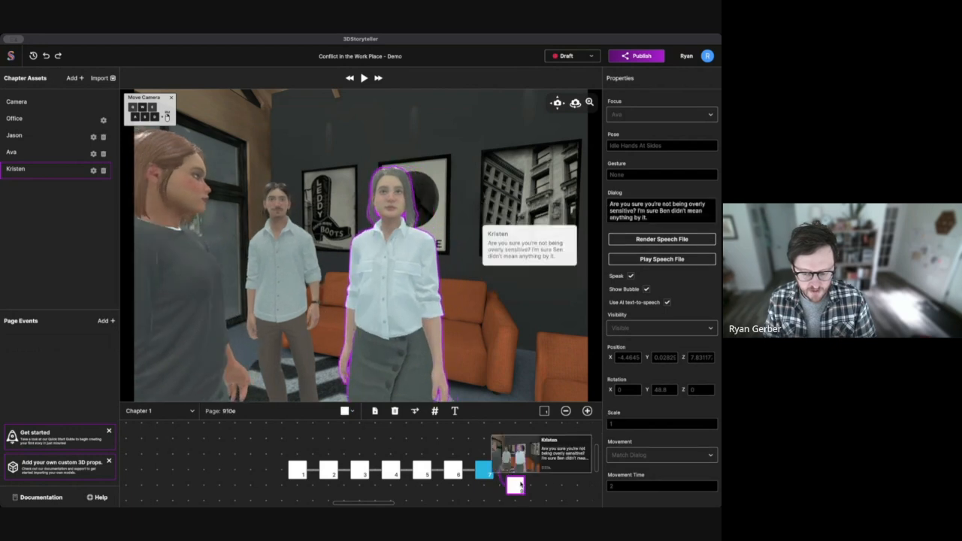
left_click(347, 411)
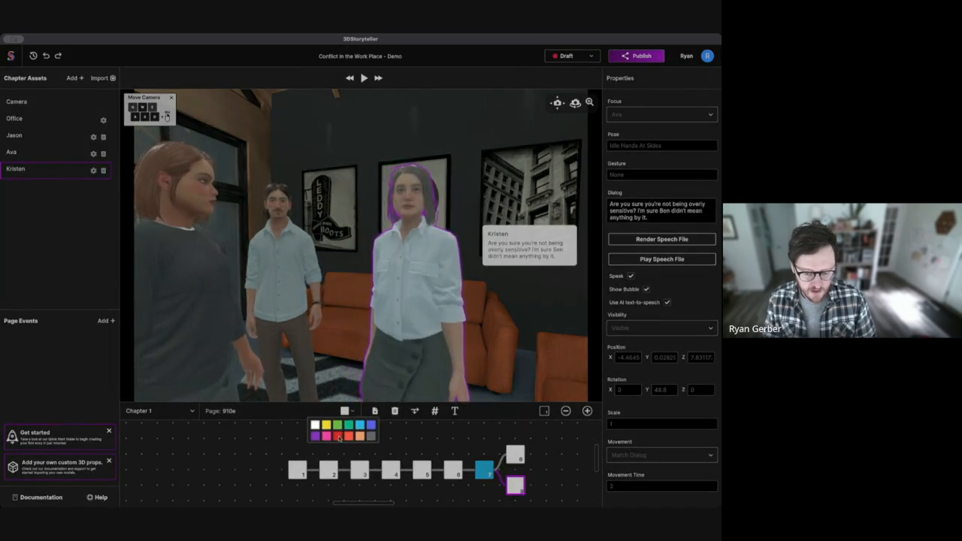
left_click(339, 436)
left_click(518, 456)
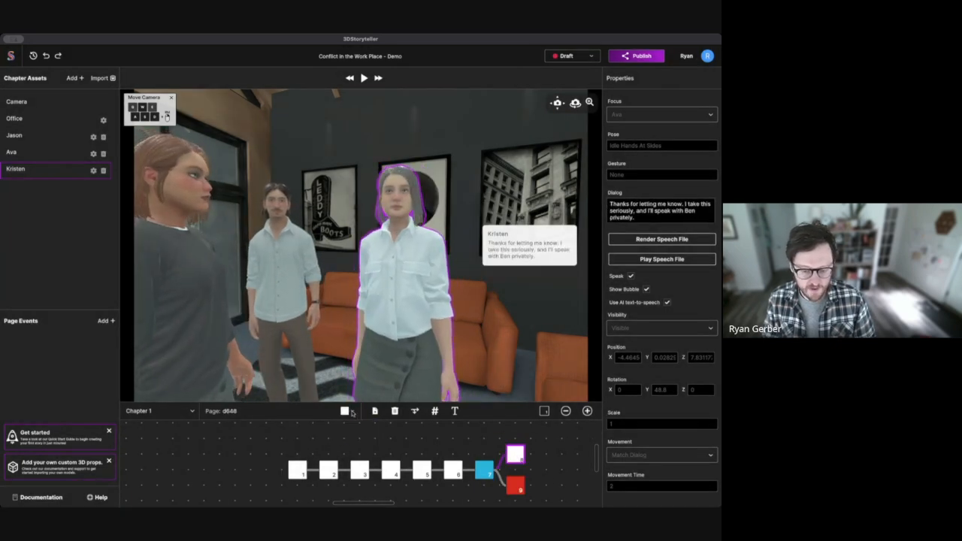
left_click(347, 411)
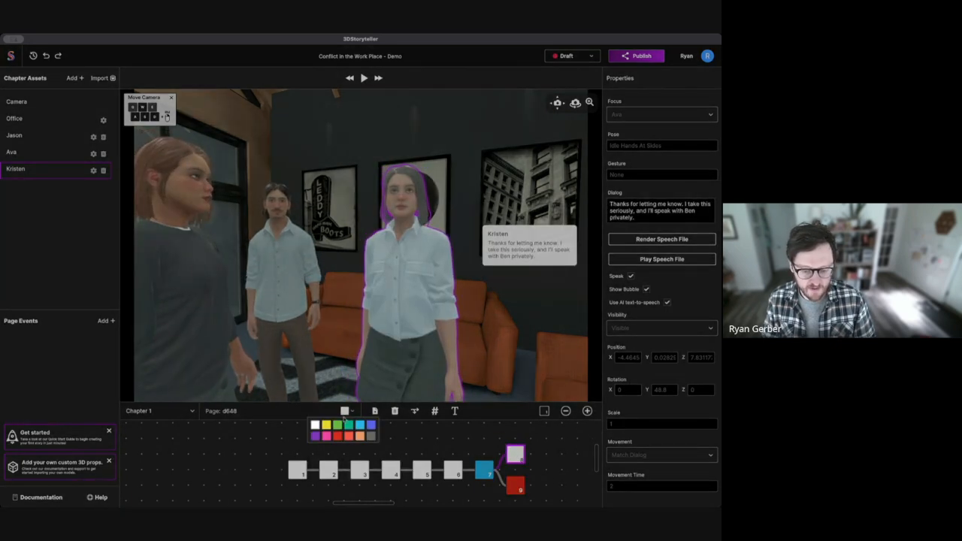
left_click(337, 425)
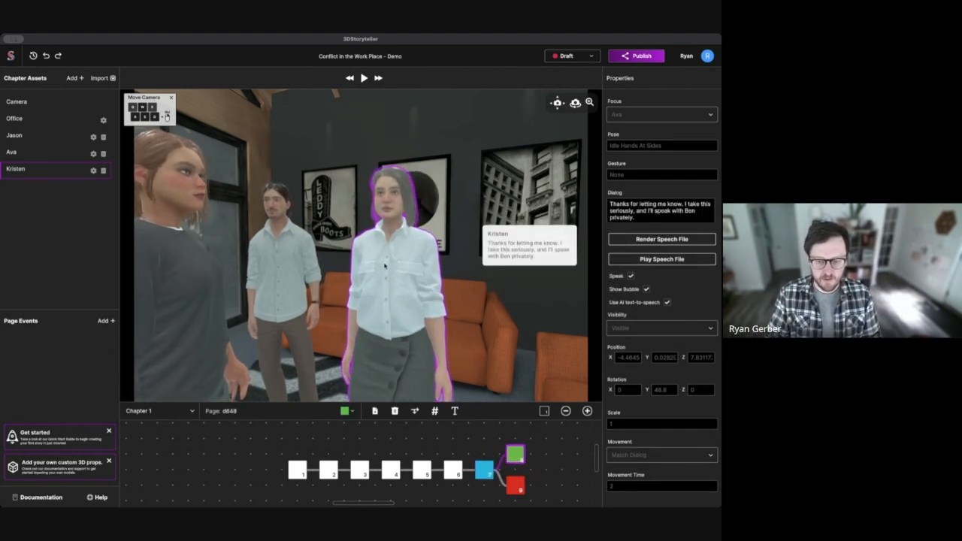
- Reframe the camera on pages 8 and 9 for a closer shot of Kristen with Jason beside her
right_click_drag(406, 245, 419, 243)
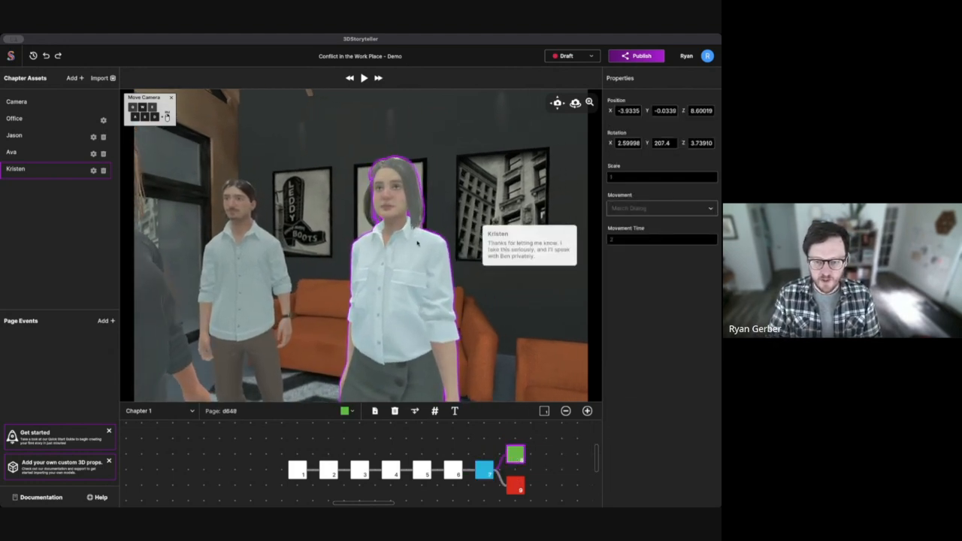
left_click(513, 487)
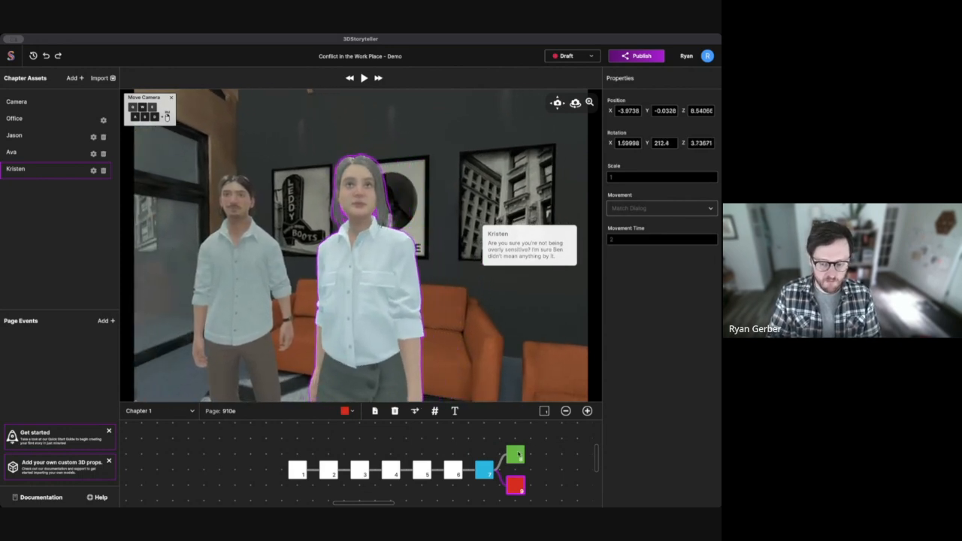
left_click(517, 455)
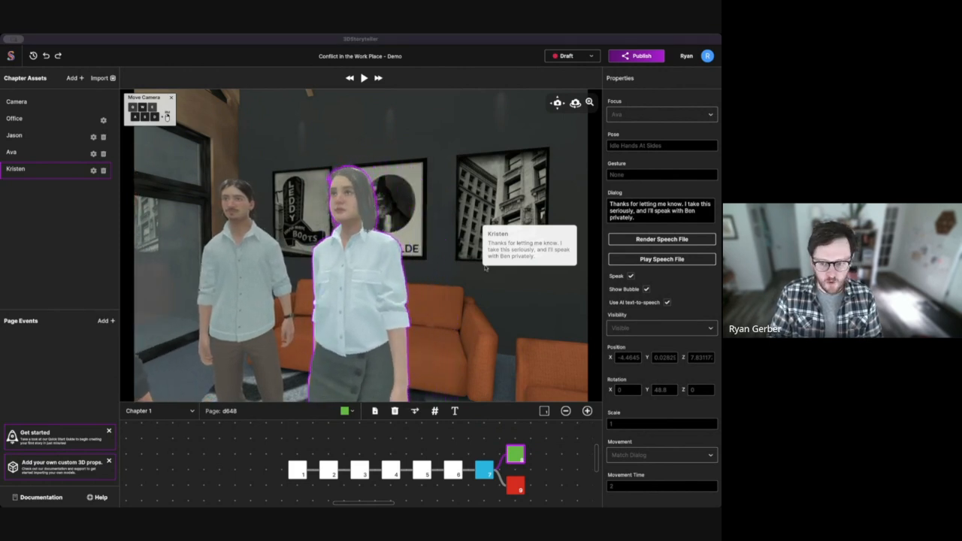
left_click(251, 288)
key("s")
right_click_drag(251, 288, 296, 288)
key("w")
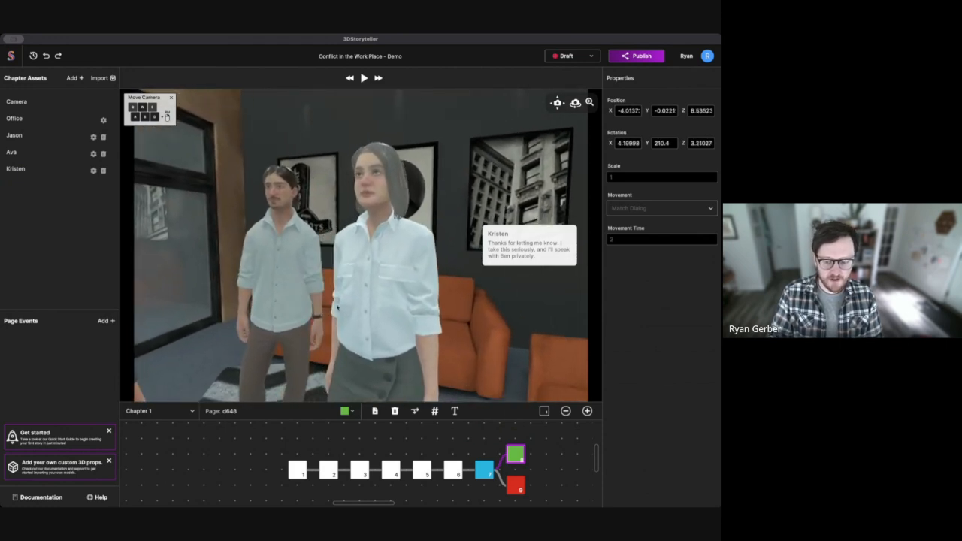
- Add a page after the green page 8 and frame its camera on Ava, with Jason and Kristen in view
left_click(528, 456)
left_click(528, 457)
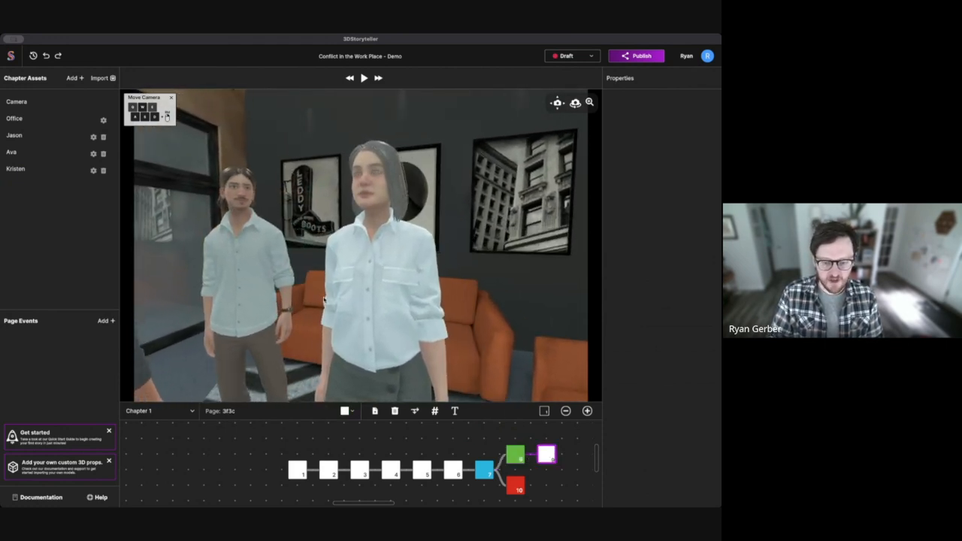
right_click_drag(312, 303, 283, 304)
key("w")
- Set Ava's dialog on page 9 to "Thanks. I just... I didn't want to overreact. But I really appreciate you taking it seriously."
left_click(226, 287)
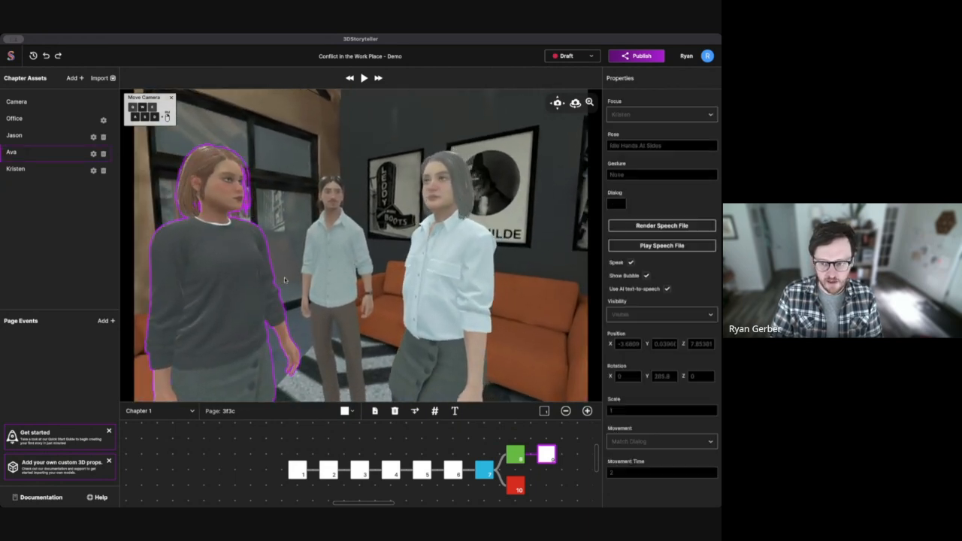
left_click(623, 205)
type("Thanks. I just... I didn't want to overreact. But I really appreciate you taking it seriously.")
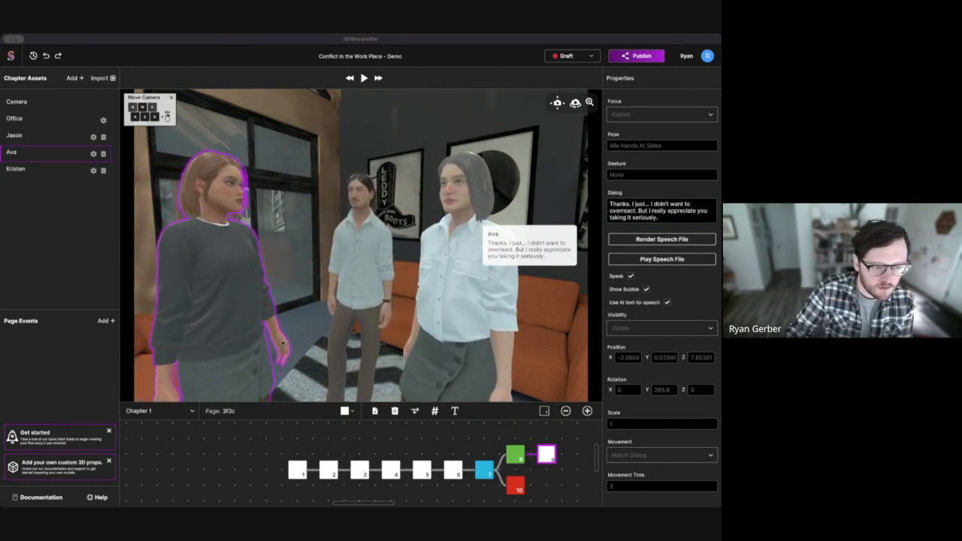
left_click(548, 325)
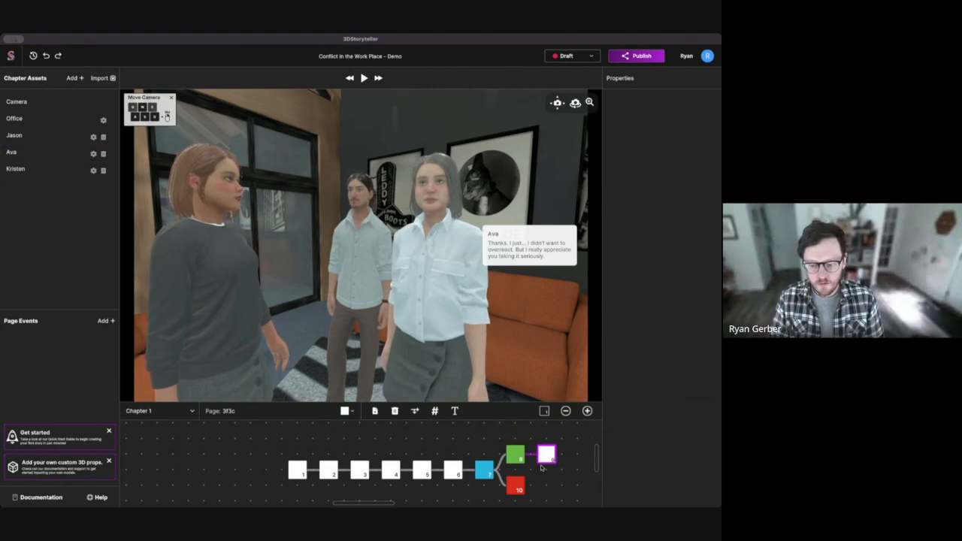
- Add page 10 with Jason focused on the Camera, saying "Well done. You acknowledged Amina's concern and committed to follow up without minimizing the issue."
left_click(559, 454)
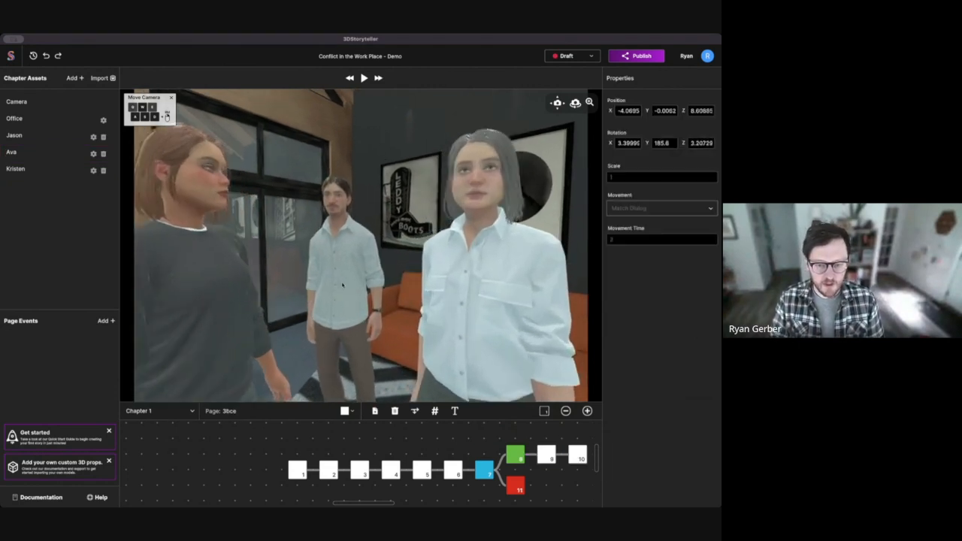
left_click(347, 288)
left_click(661, 114)
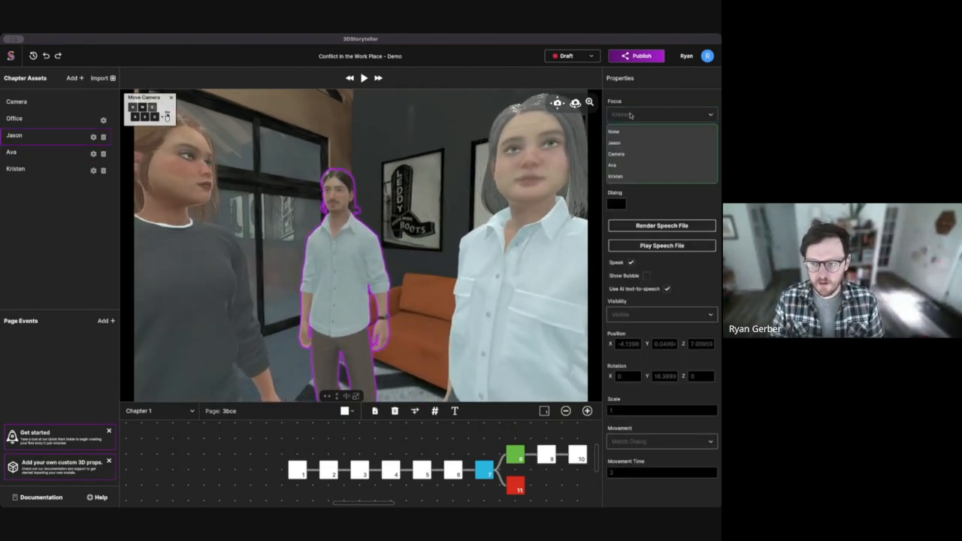
left_click(661, 134)
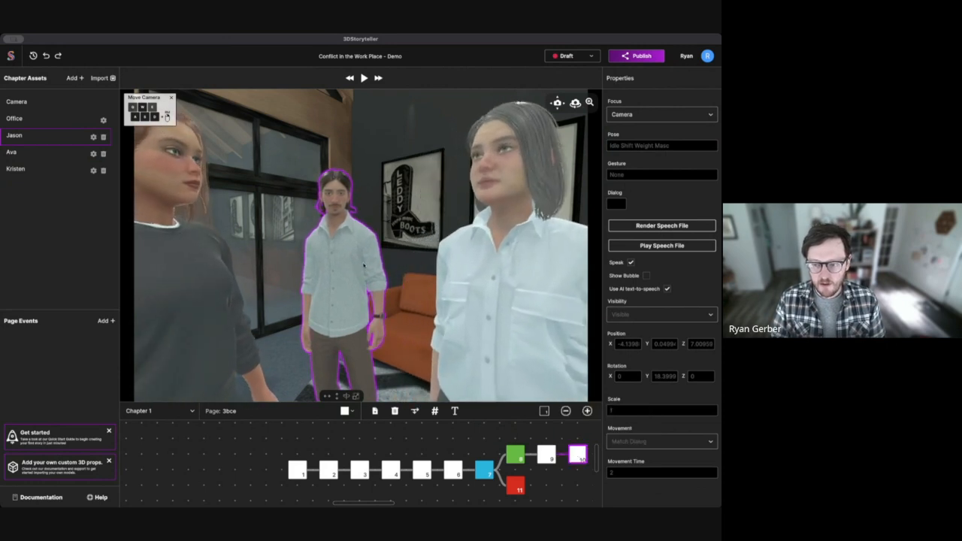
left_click(617, 204)
type("Well done. You acknowledged Amina's concern and committed to follow up without minimizing the issue.")
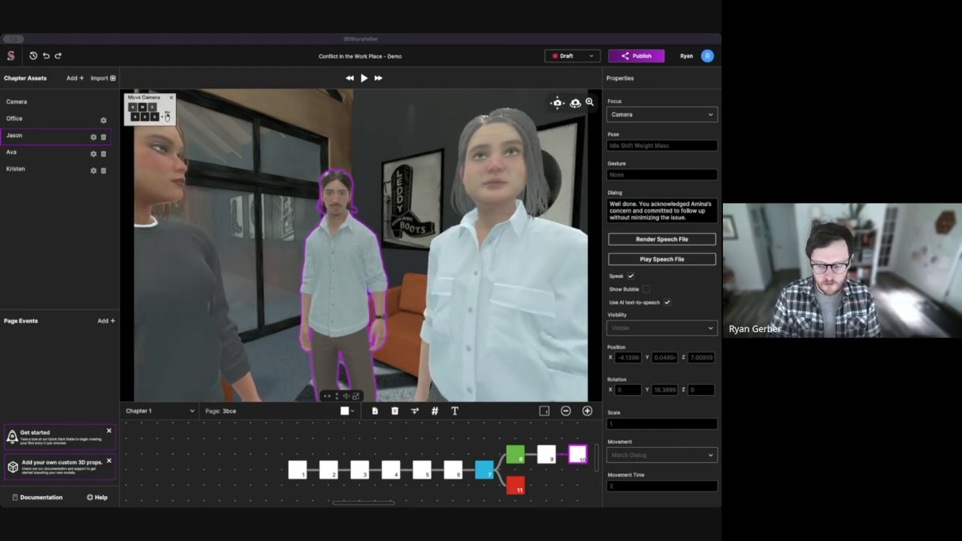
- Add page 11 after page 10 with Jason's dialog "Even small comments can impact team culture—and trust grows when leaders respond with care."
scroll(511, 487, "right", 3)
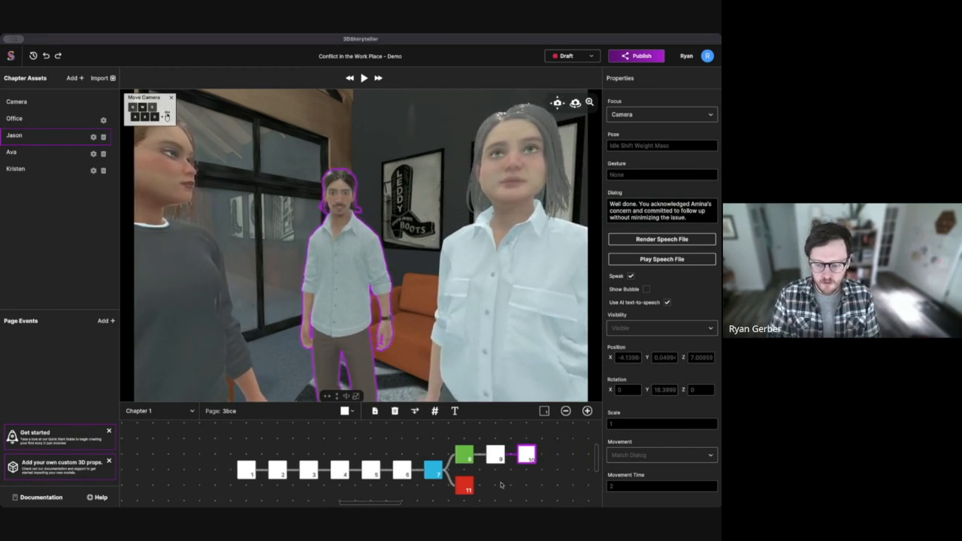
left_click(538, 455)
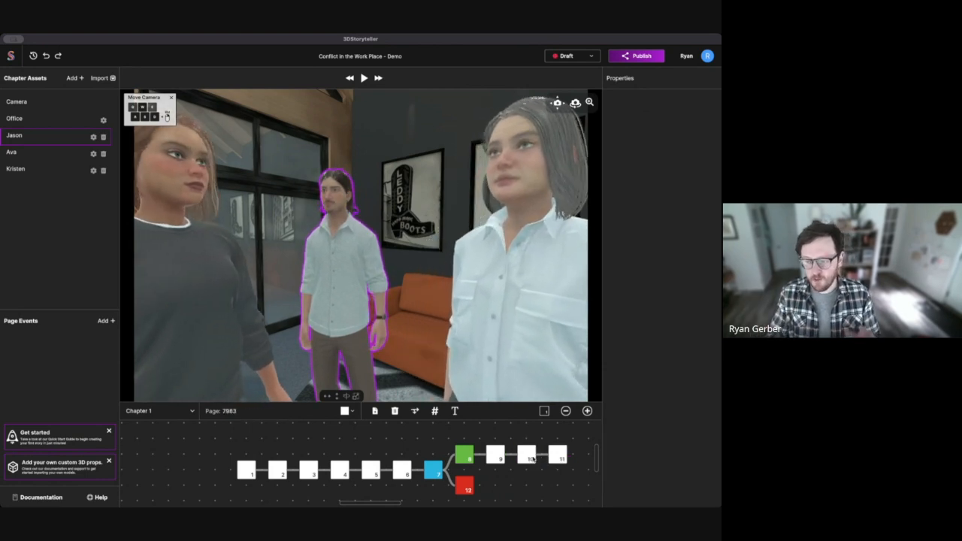
left_click(557, 453)
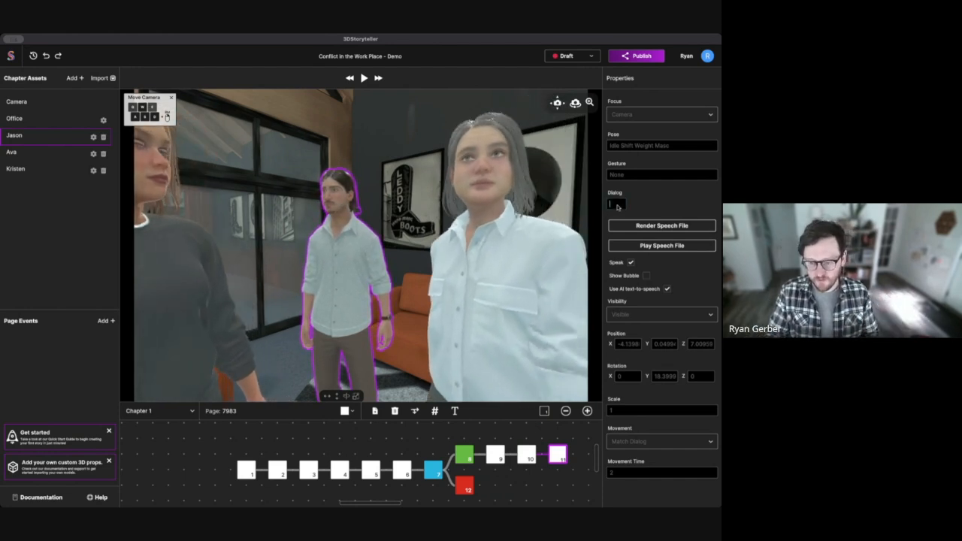
type("Even small comments can impact team culture—and trust grows when leaders respond with care.")
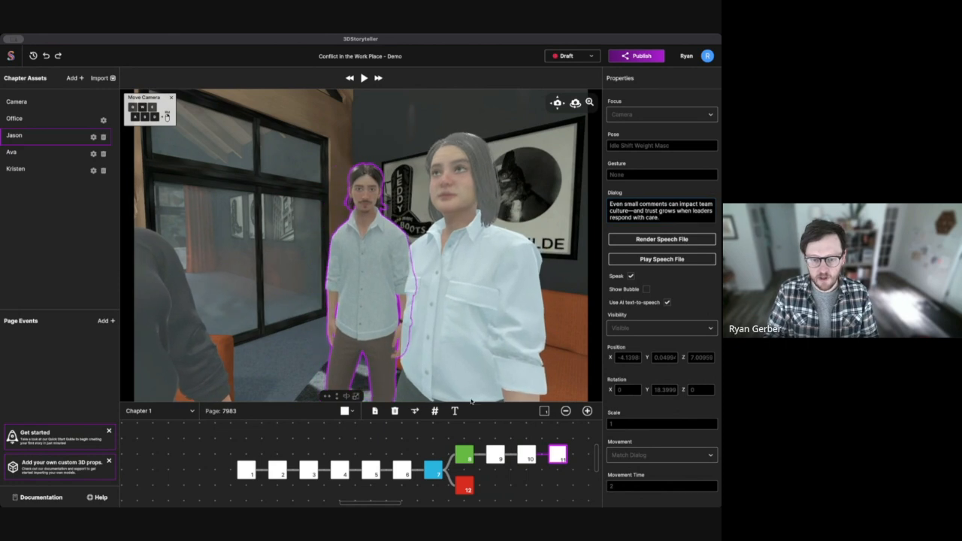
- Reframe the camera on page 11 for a closer shot of Jason in front of the orange sofa
scroll(361, 338, "up", 5)
right_click_drag(362, 338, 387, 339)
key("a")
key("w")
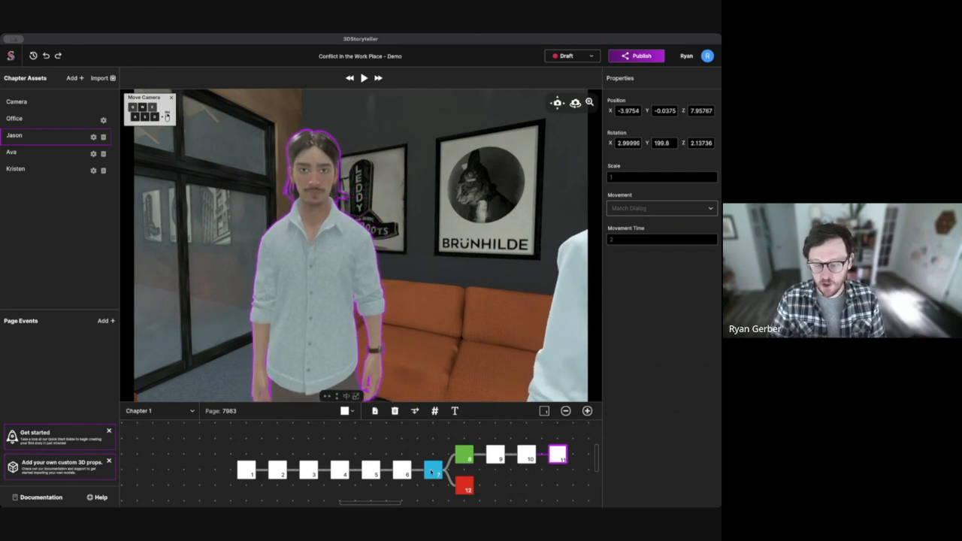
- In page 7's multiple-choice event, link Answer 1 to the green page #8:d648 and Answer 2 to the red page #12:910e
left_click(432, 471)
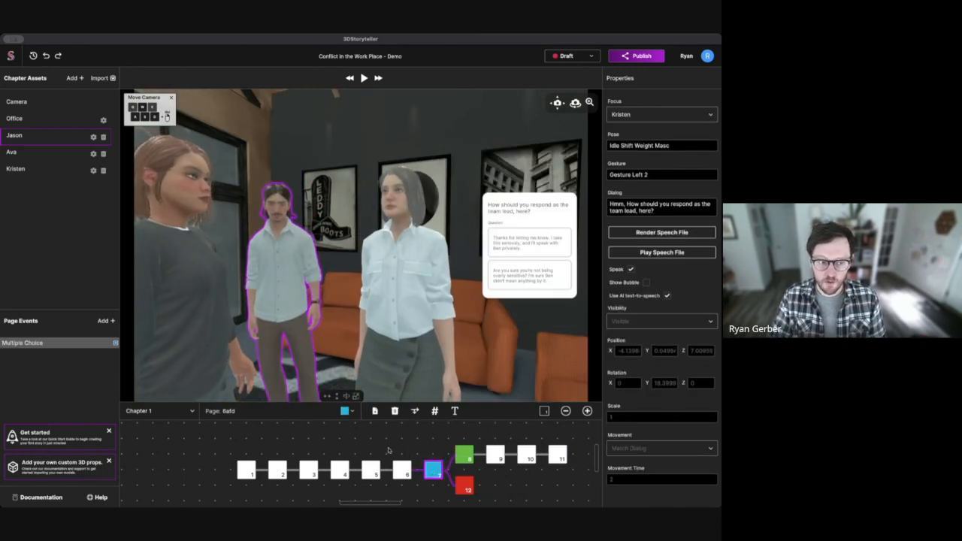
left_click(54, 345)
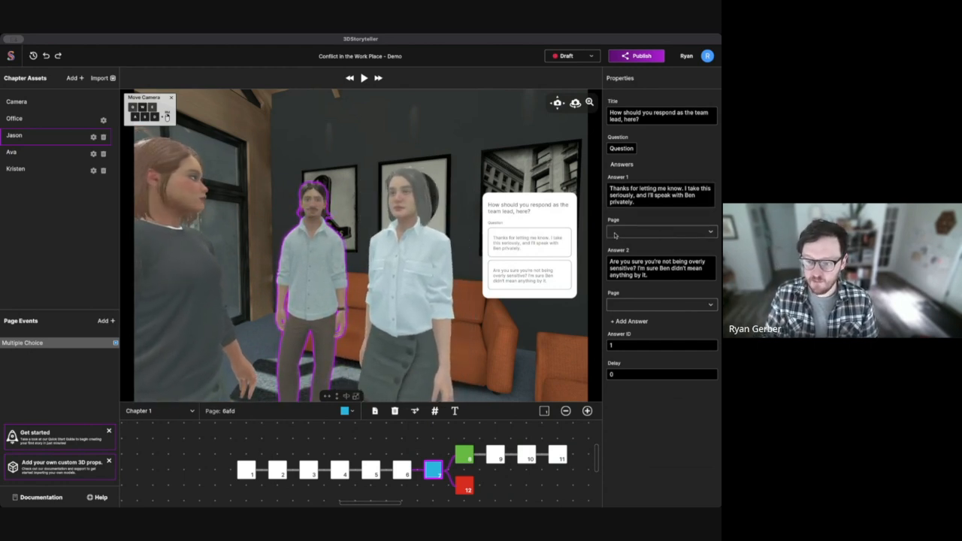
left_click(710, 232)
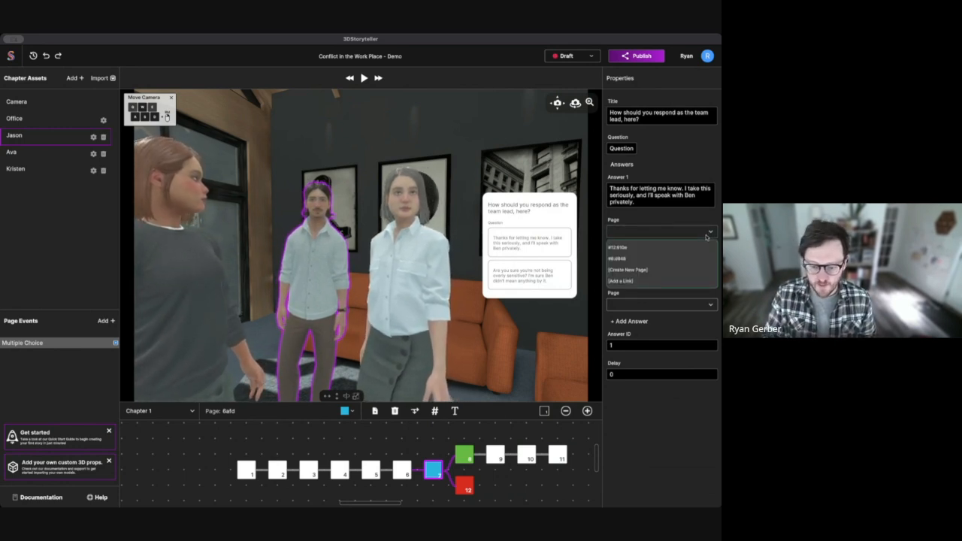
left_click(622, 258)
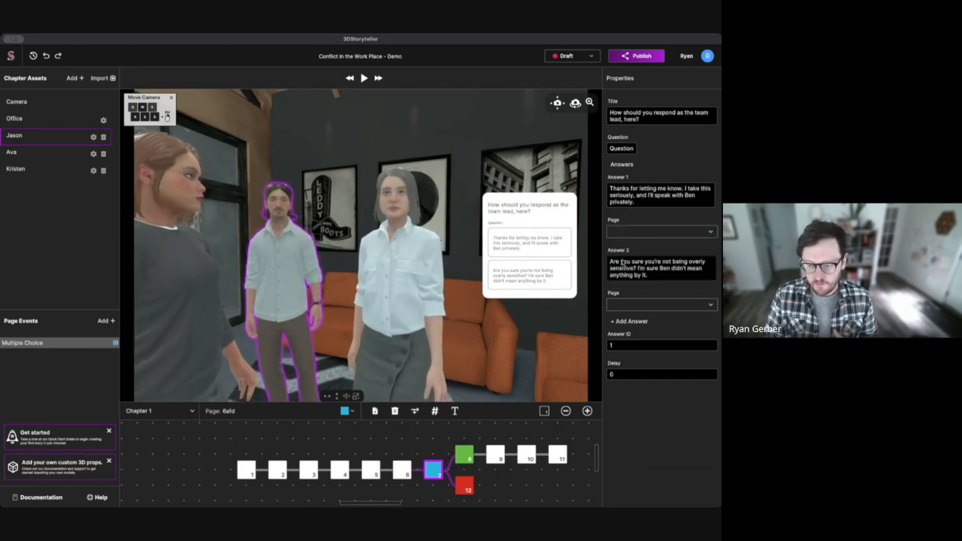
left_click(632, 305)
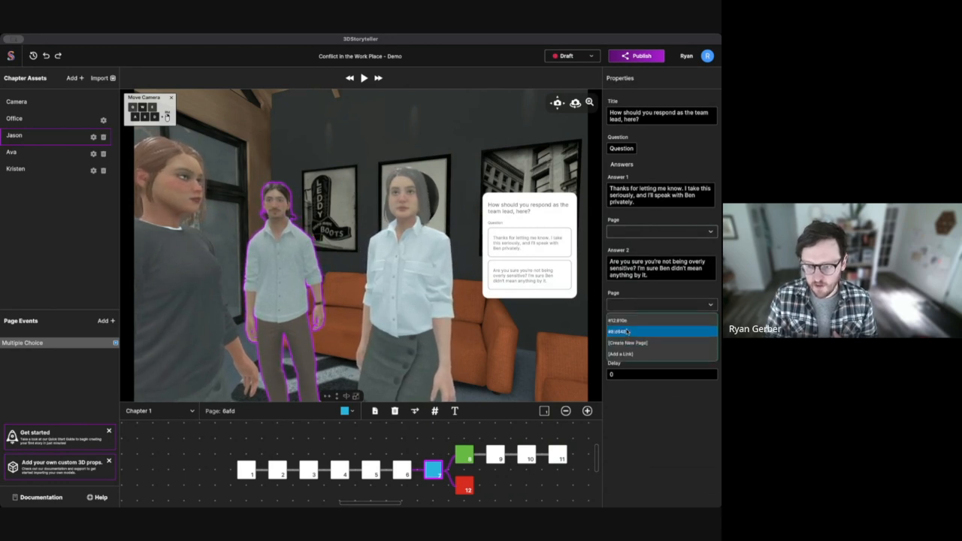
left_click(627, 331)
left_click(628, 232)
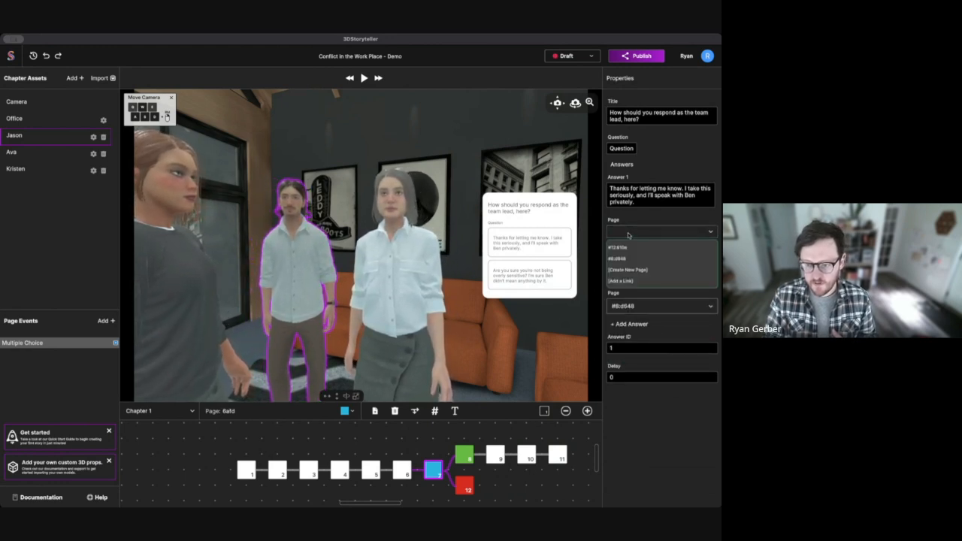
left_click(626, 259)
left_click(630, 309)
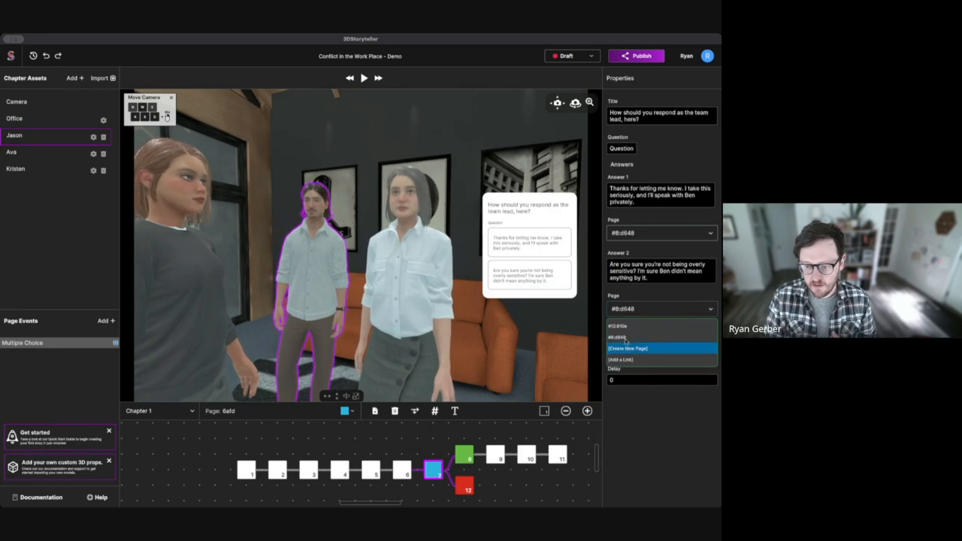
left_click(622, 327)
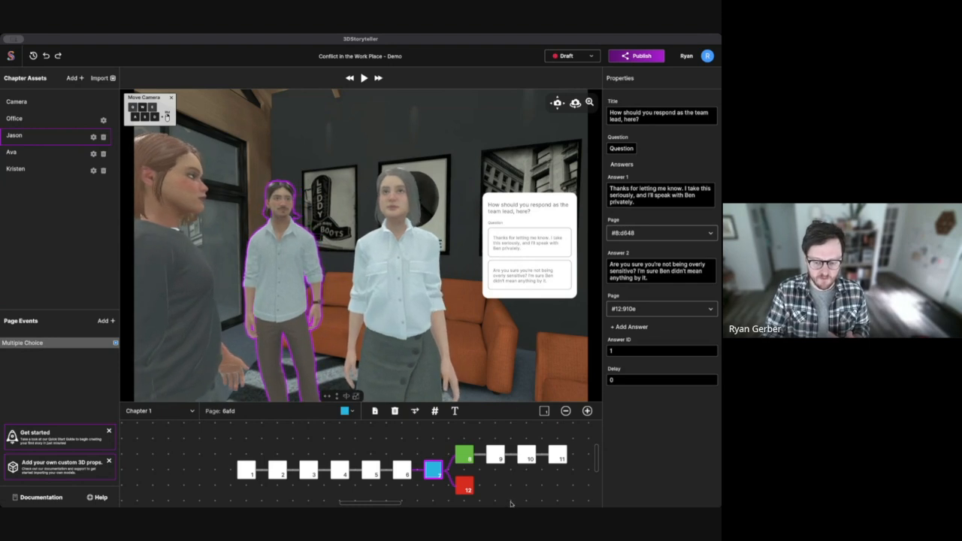
- Add a page after the red page 12 in the wrong-answer branch
left_click(460, 488)
left_click(474, 486)
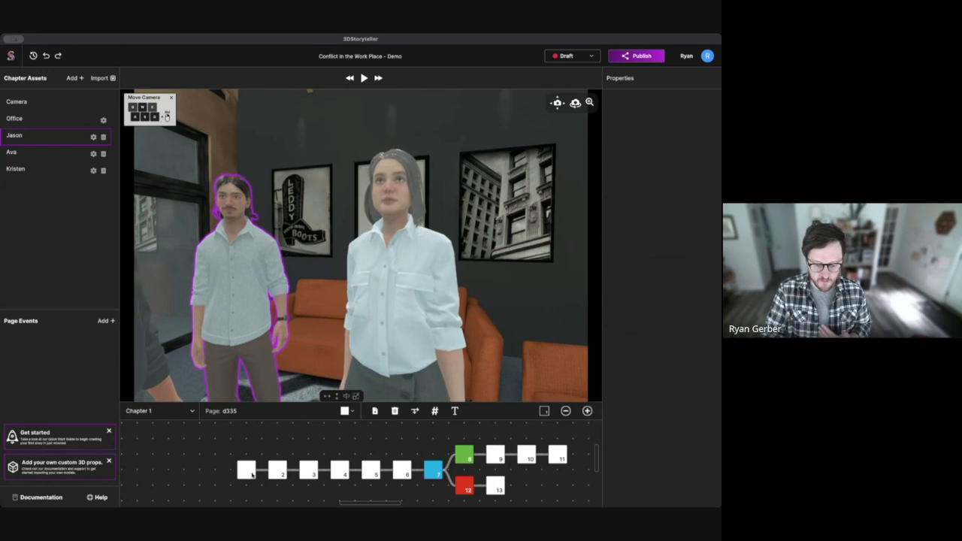
- Preview the story from page 1, answering the question with "Thanks for letting me know. I take this seriously, and I'll speak with Ben privately."
left_click(246, 470)
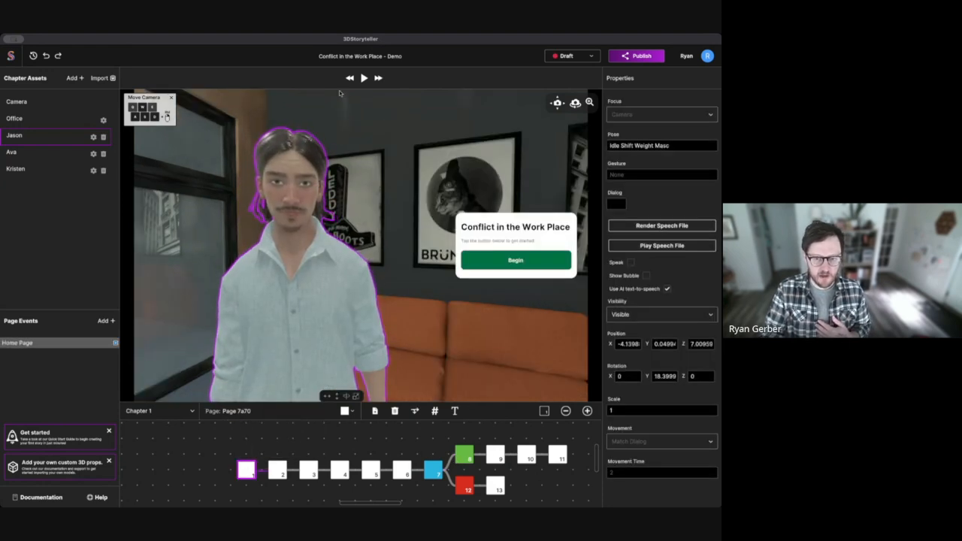
left_click(366, 129)
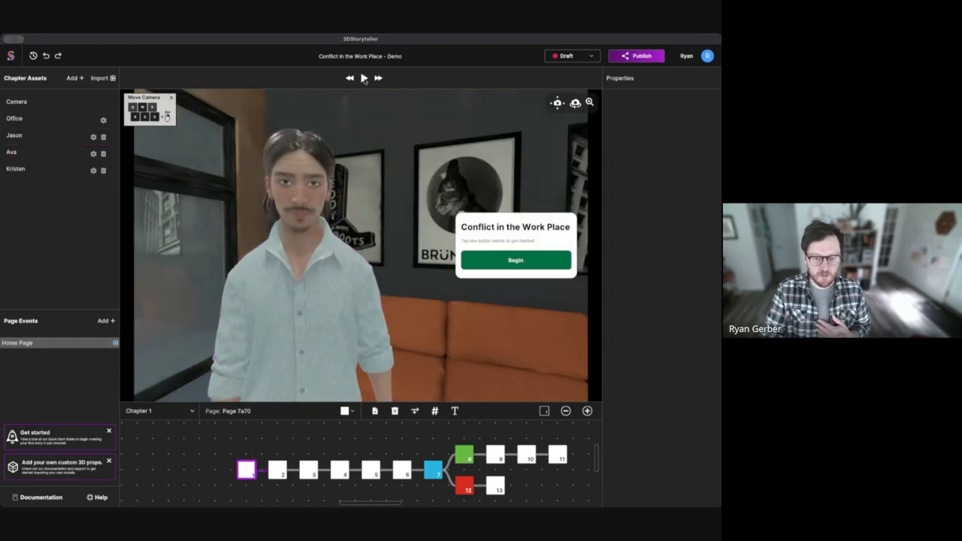
left_click(364, 78)
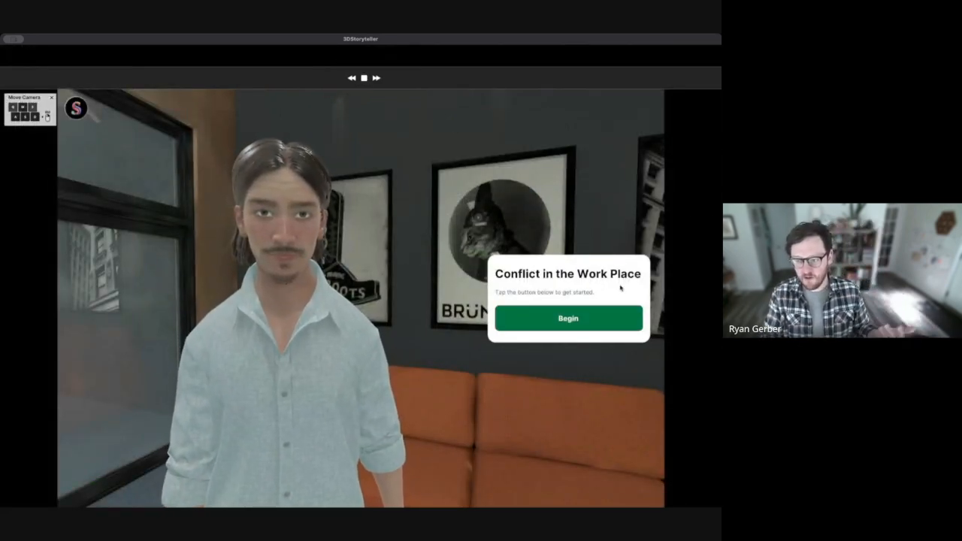
left_click(579, 320)
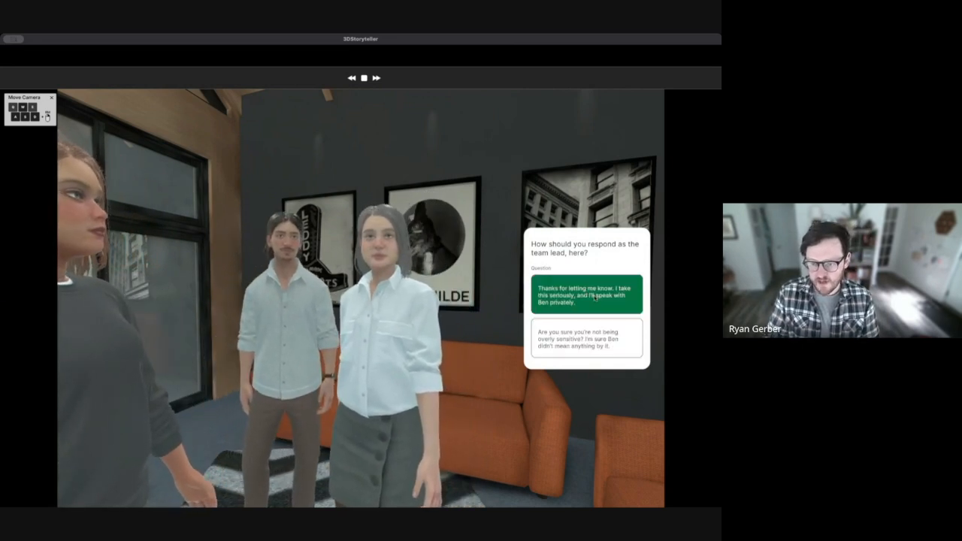
left_click(594, 297)
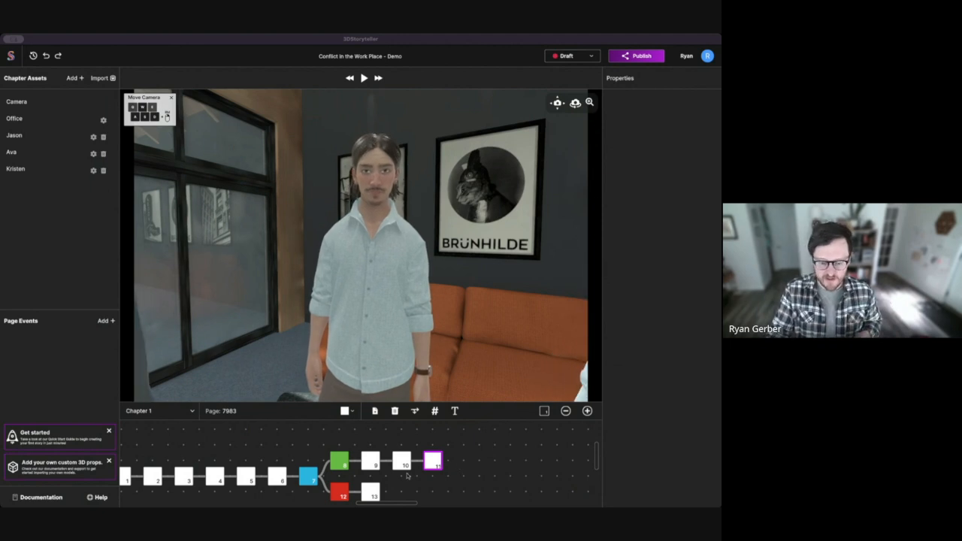
- Insert a page between pages 4 and 5 and line it up in the main row, shifting the first four pages to make room
scroll(282, 459, "left", 3)
mouse_move(273, 461)
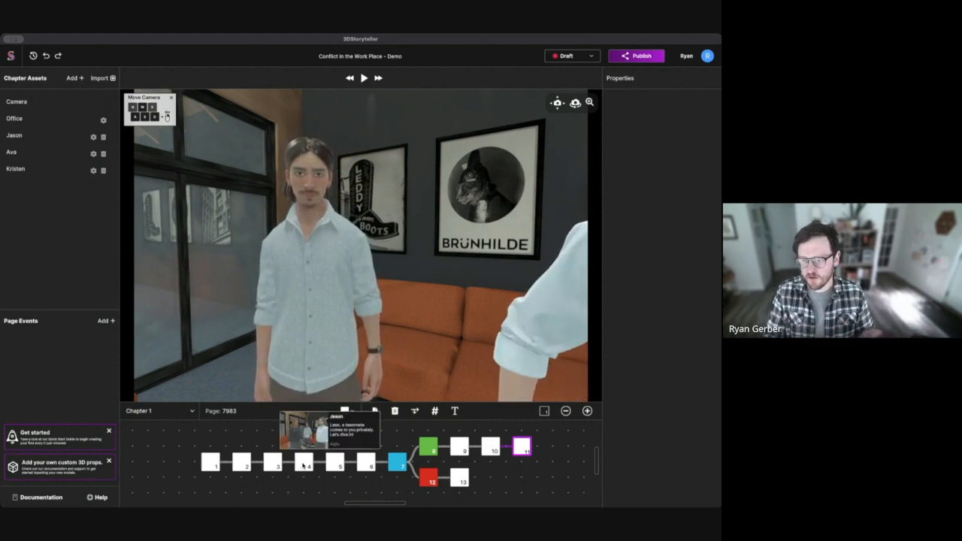
left_click(272, 461)
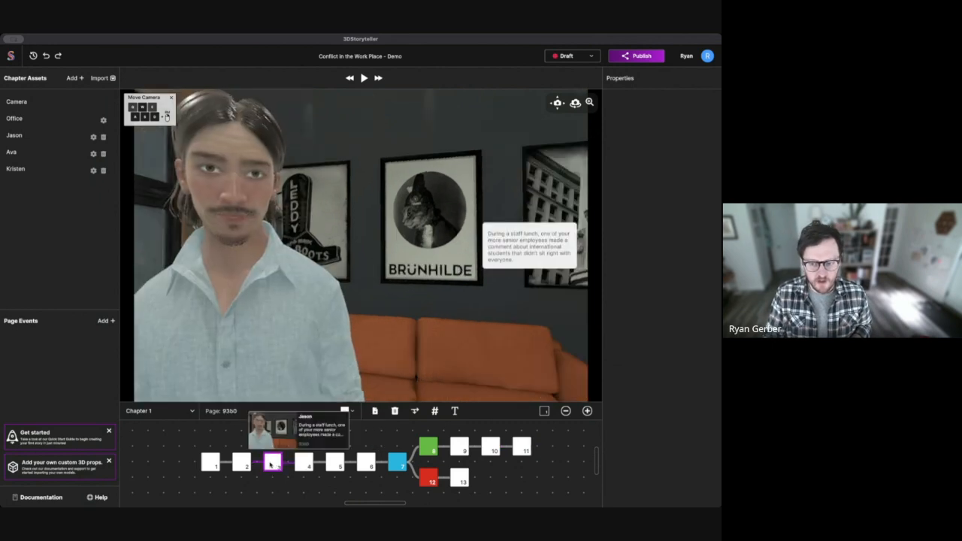
left_click(303, 462)
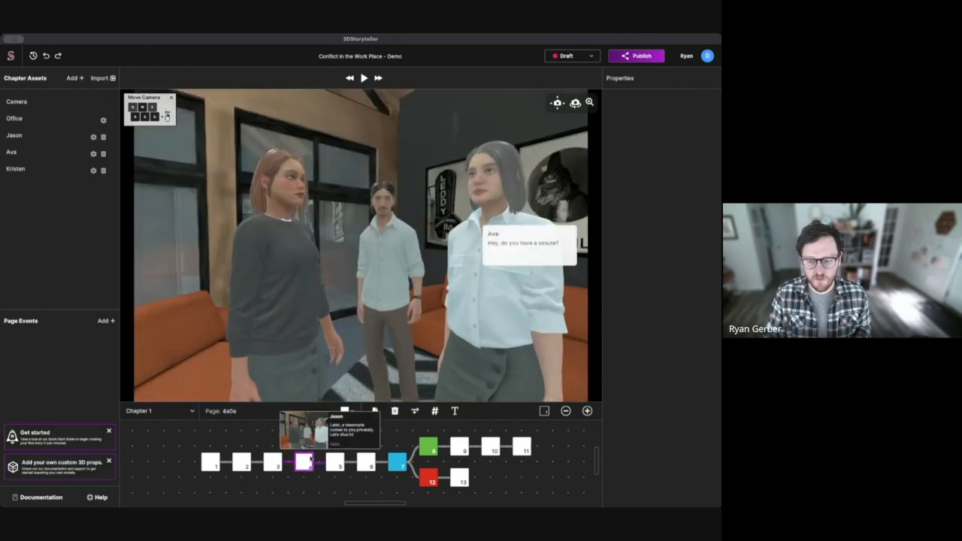
left_click(398, 242)
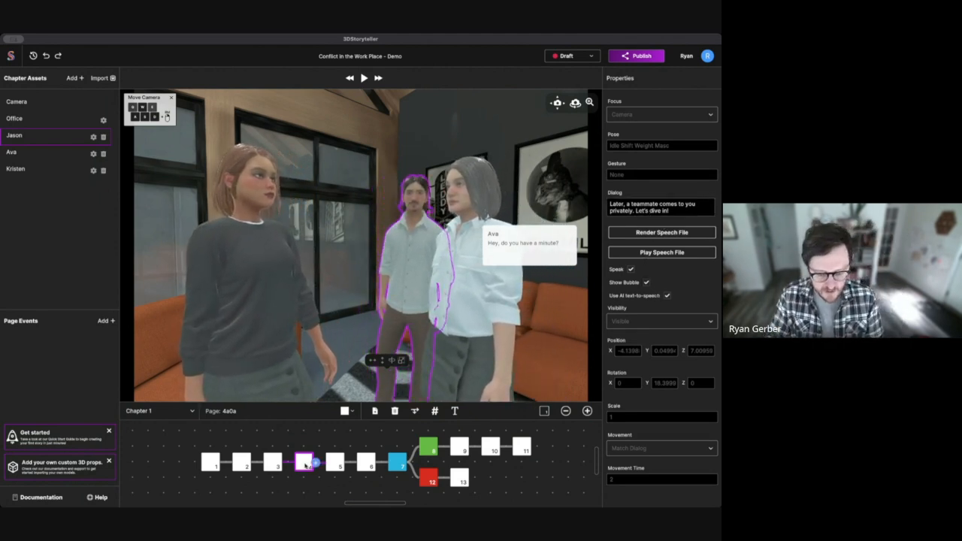
left_click(316, 464)
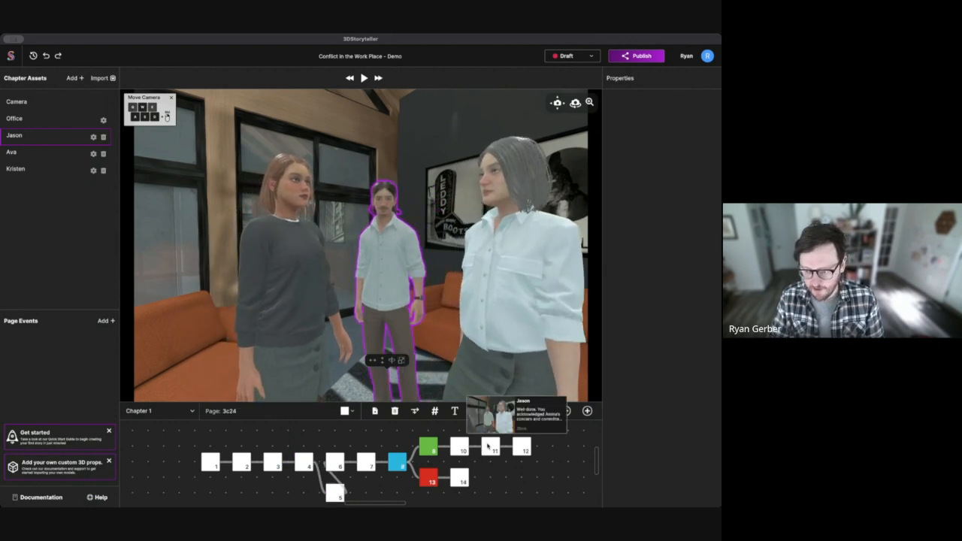
left_click_drag(187, 440, 272, 465)
left_click_drag(337, 494, 306, 464)
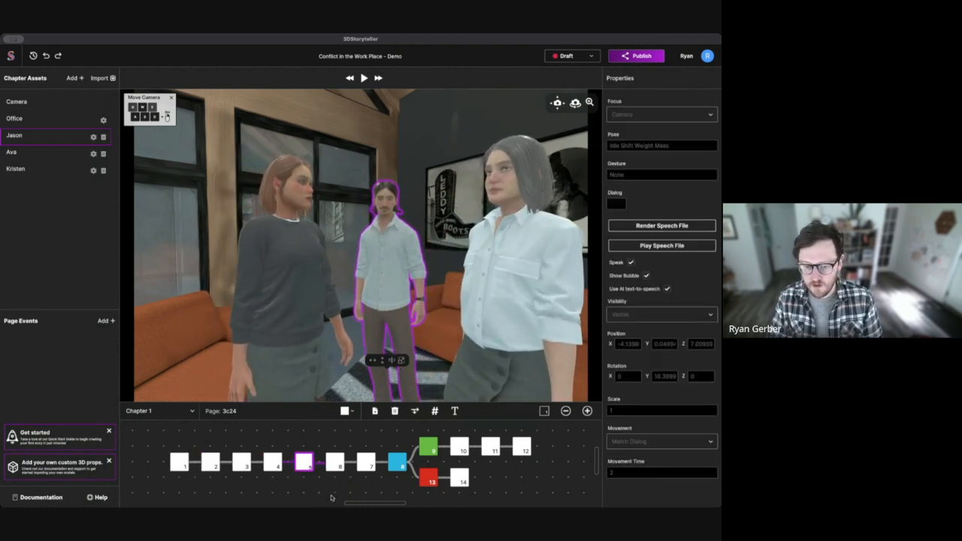
- Move Ava's dialog "Hey, do you have a minute?" from page 4 to the new page 5, leaving only Jason's line on page 4
left_click(274, 463)
left_click(257, 287)
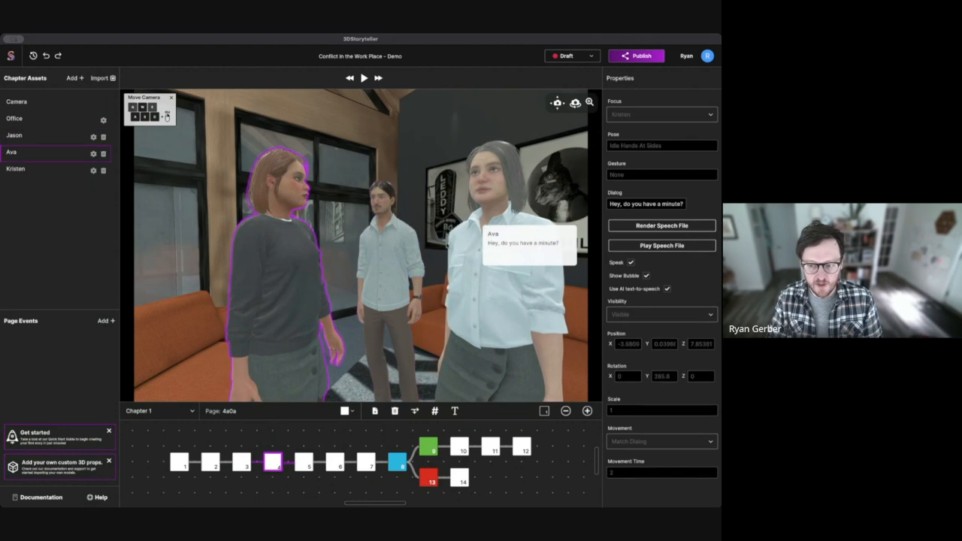
triple_click(627, 208)
key("super+c")
key("BackSpace")
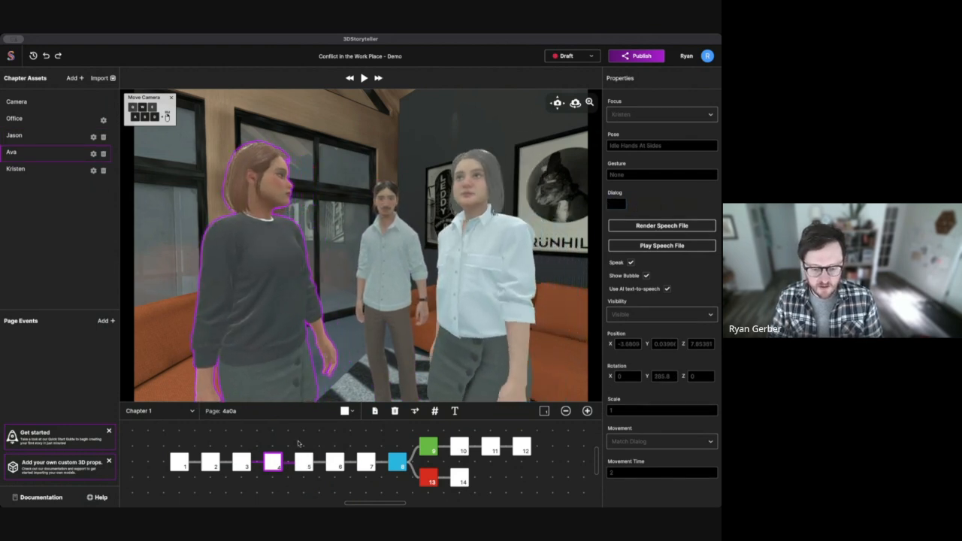
left_click(385, 267)
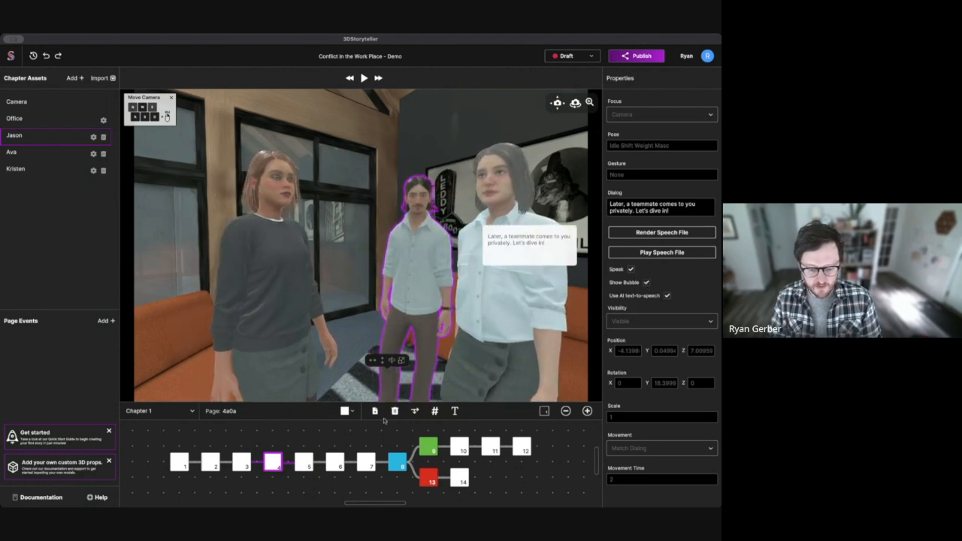
left_click(304, 462)
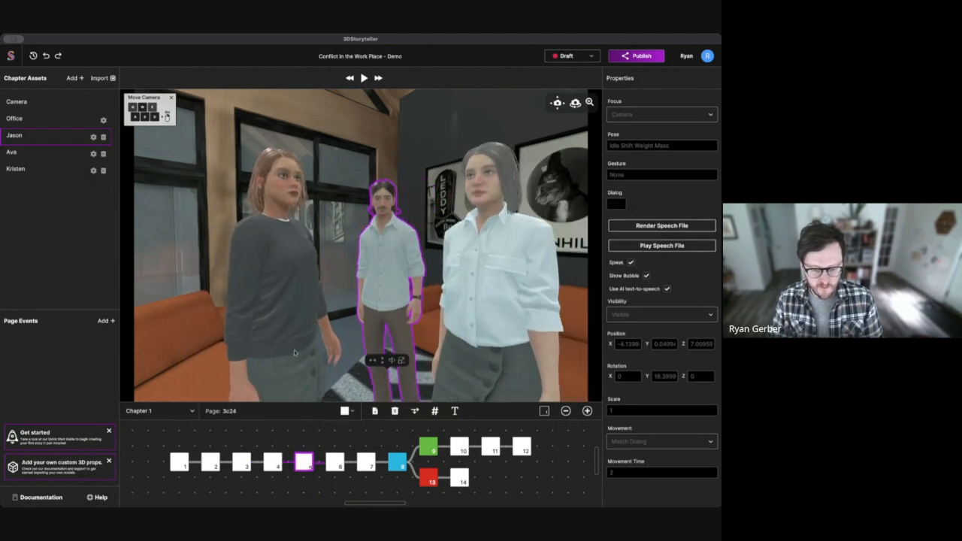
left_click(287, 226)
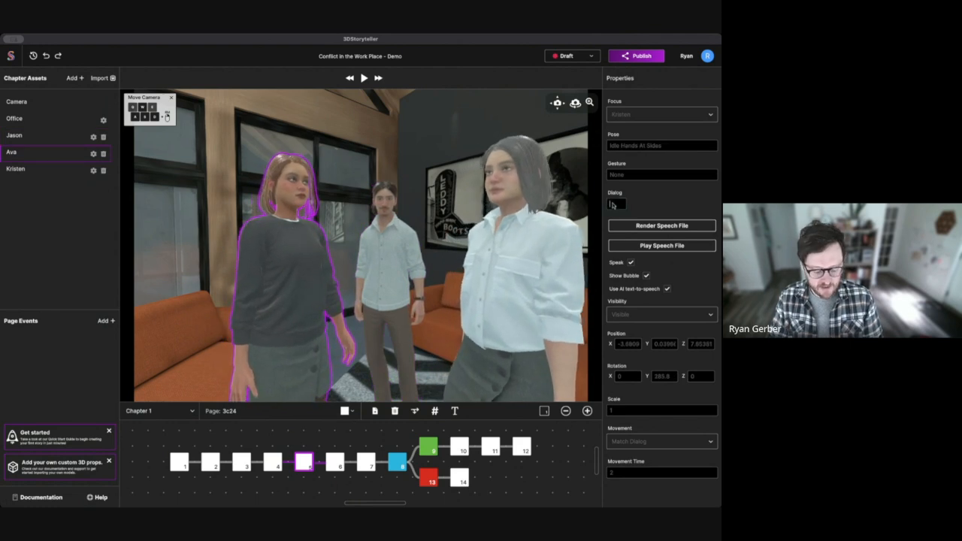
key("super+v")
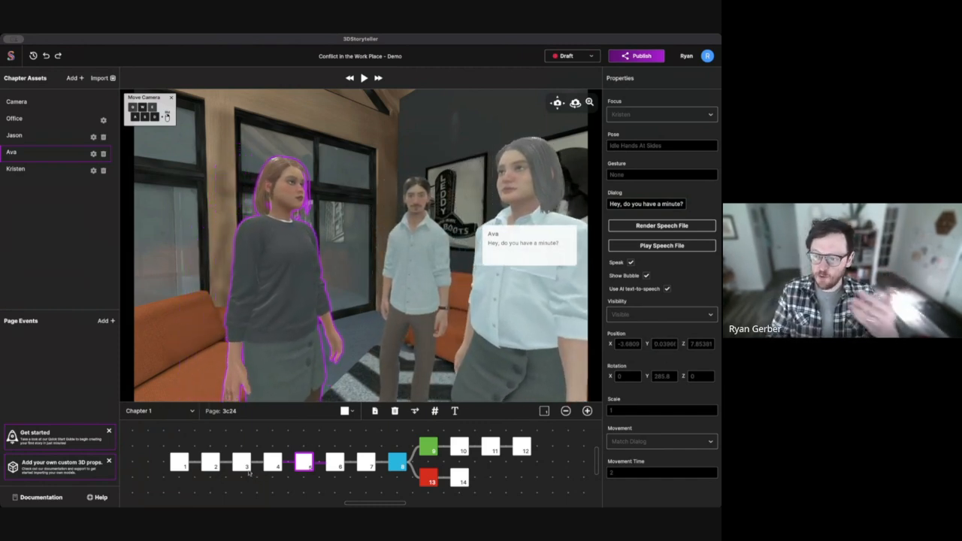
- Preview the story again from page 1 to check how the dialog plays across pages 4 and 5
mouse_move(251, 472)
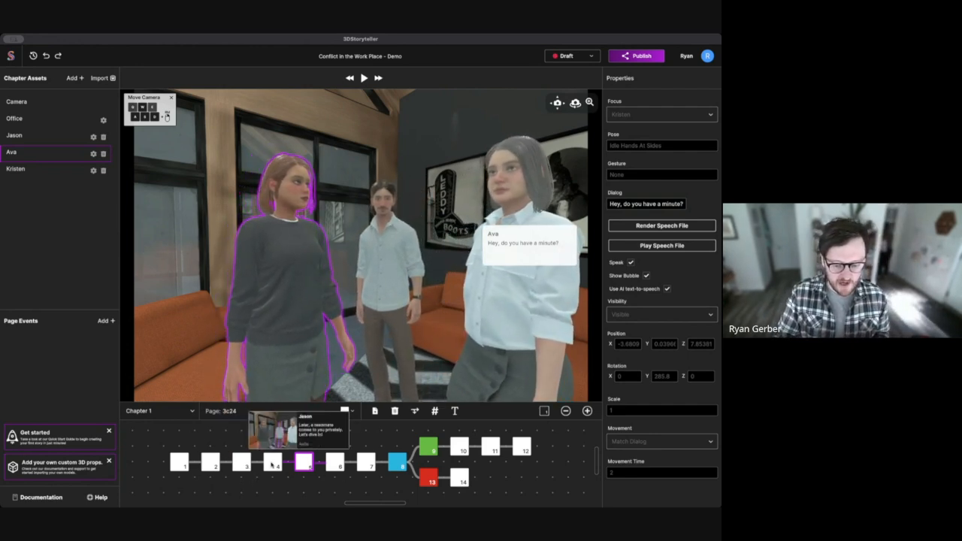
left_click(179, 462)
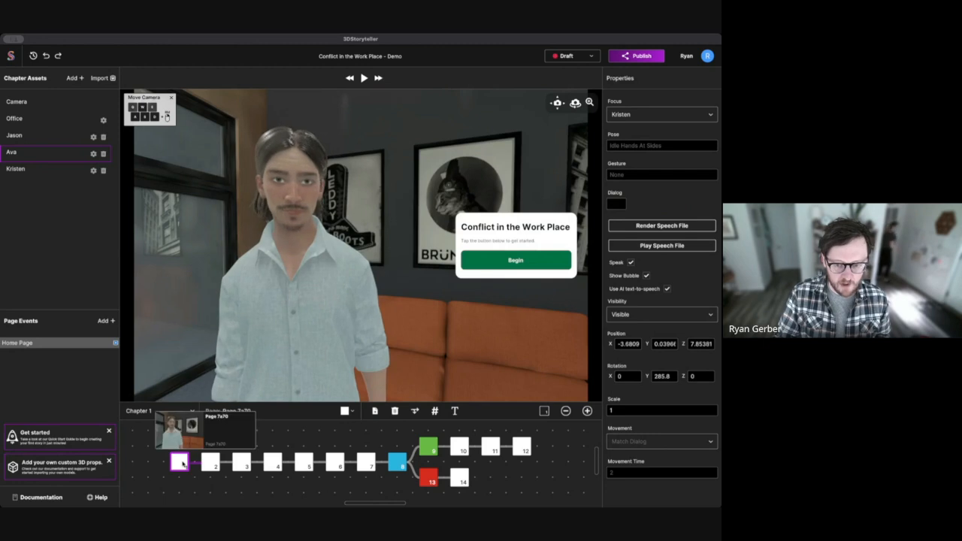
left_click(364, 77)
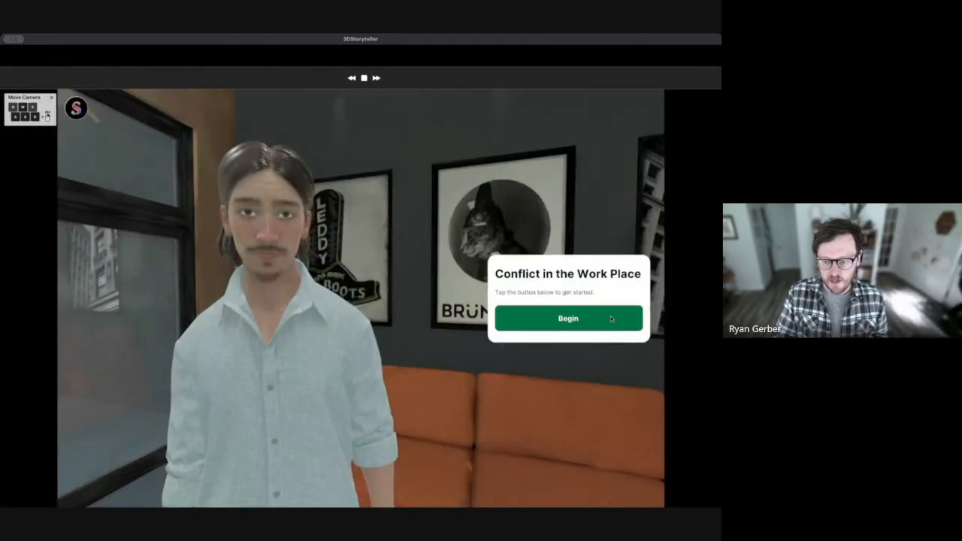
left_click(610, 318)
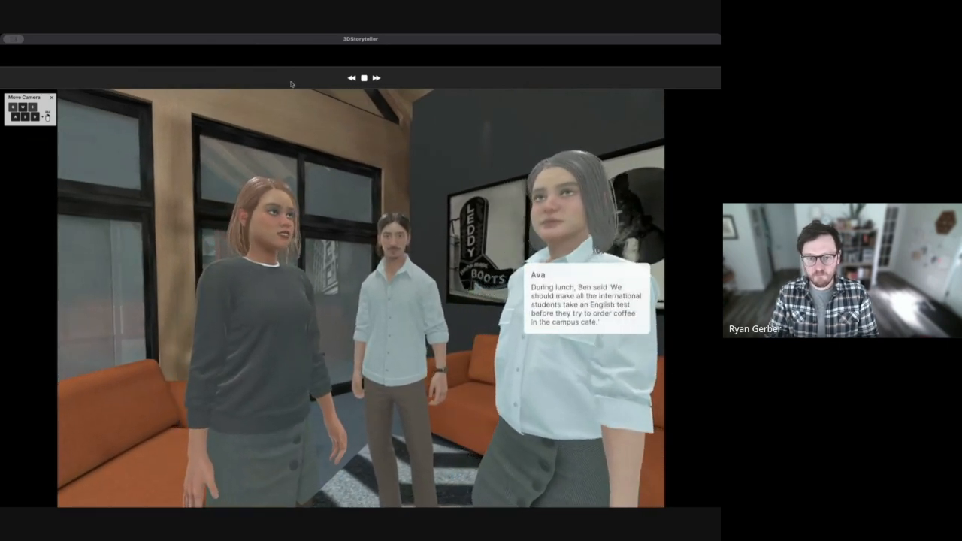
- Stop the preview and reframe the camera on page 6 so all three characters stand fully in view
left_click(363, 79)
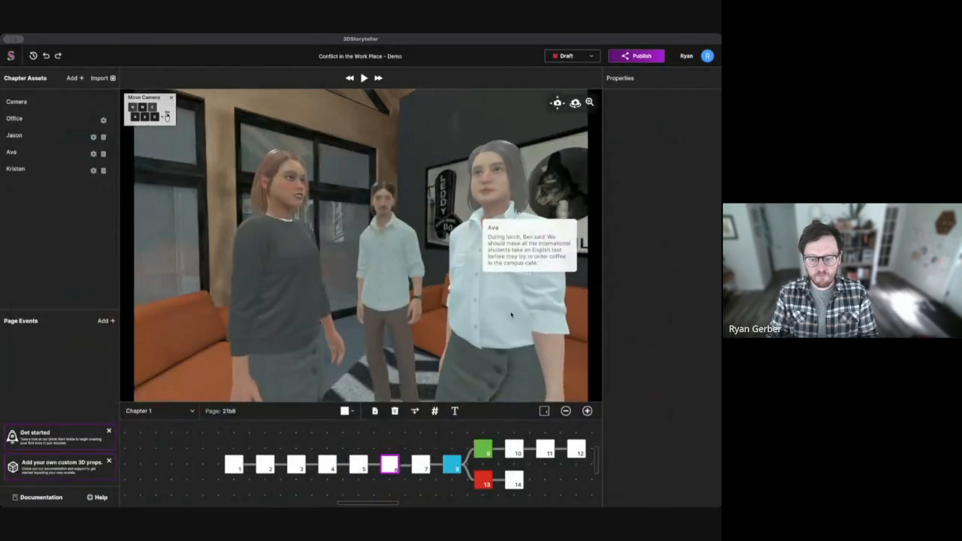
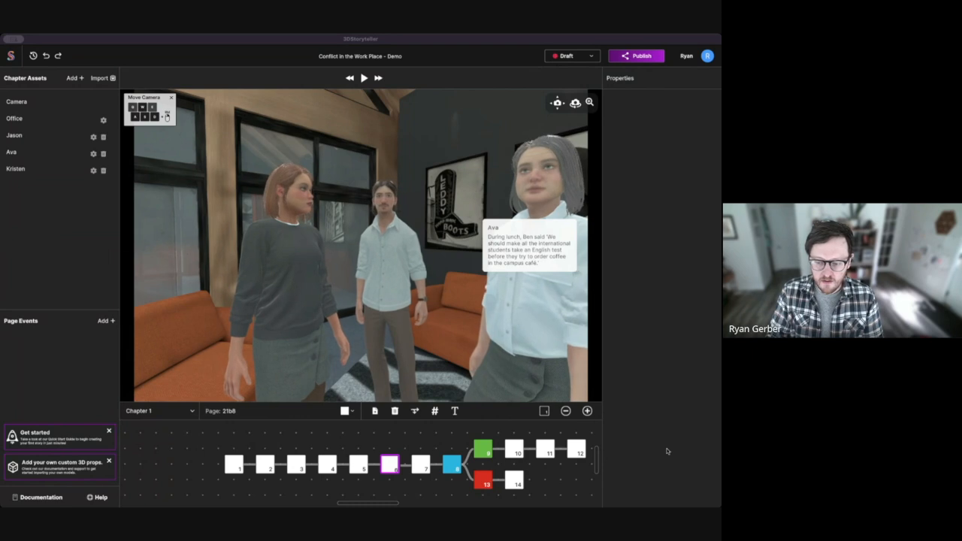
right_click_drag(364, 322, 399, 331)
key("s")
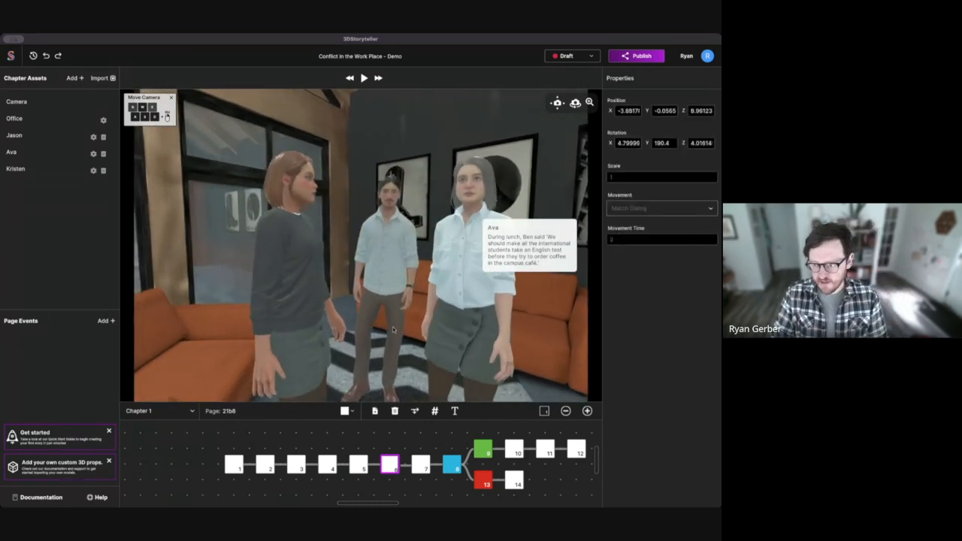
key("d")
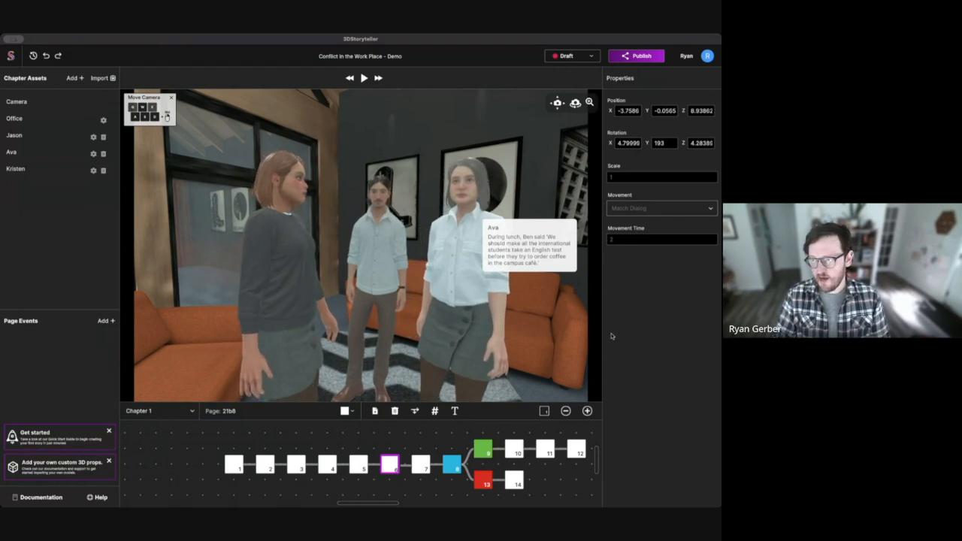
left_click(234, 464)
left_click(265, 464)
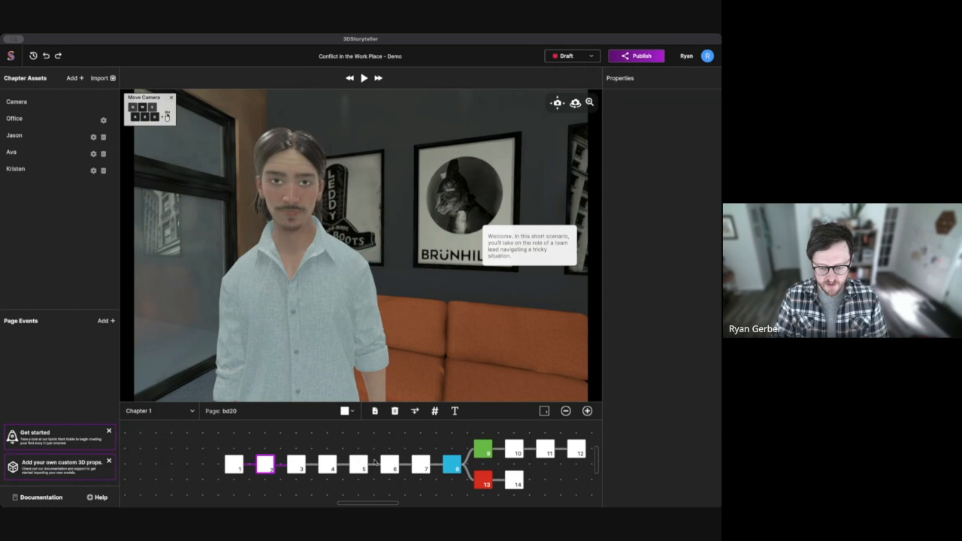
left_click(423, 465)
left_click(451, 465)
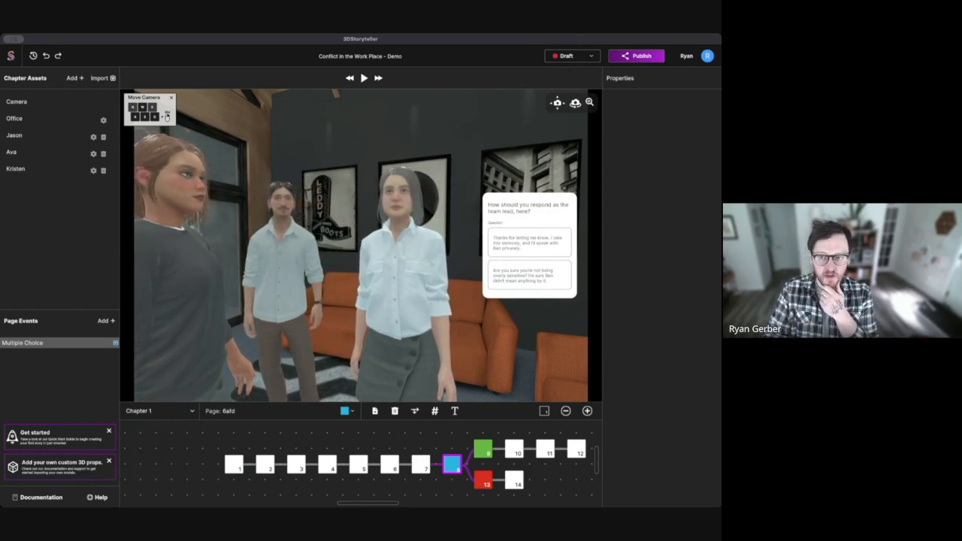
- Commit the draft changes so the story becomes playable through its Story Code
left_click(591, 56)
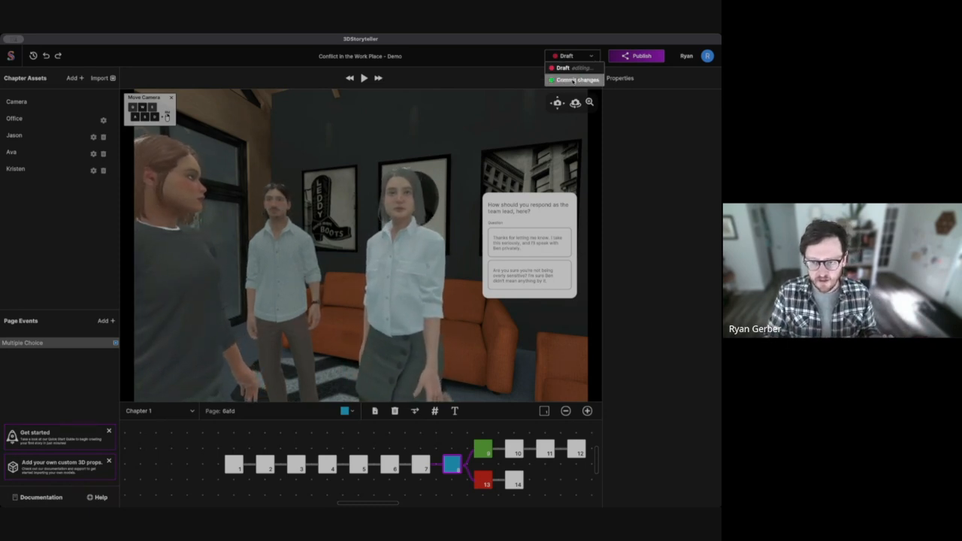
left_click(574, 80)
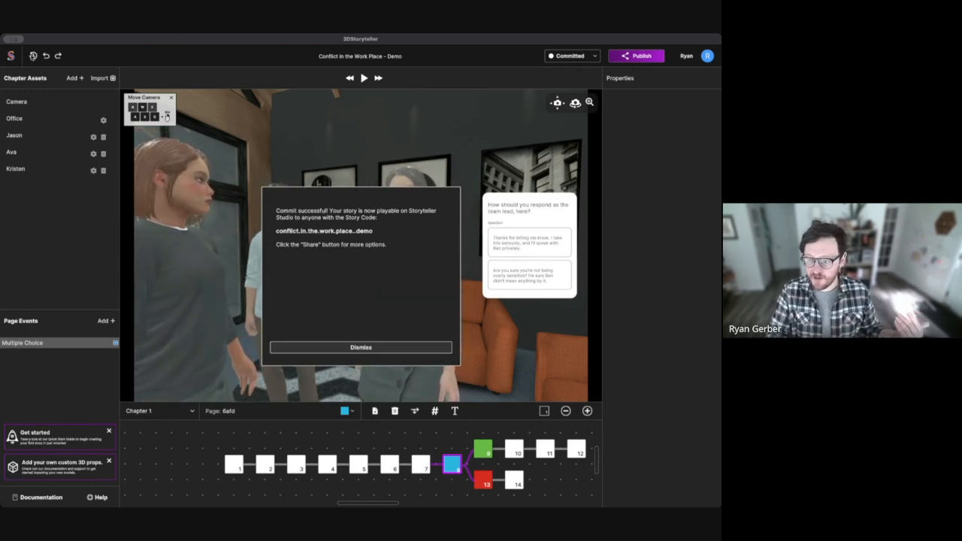
left_click(381, 346)
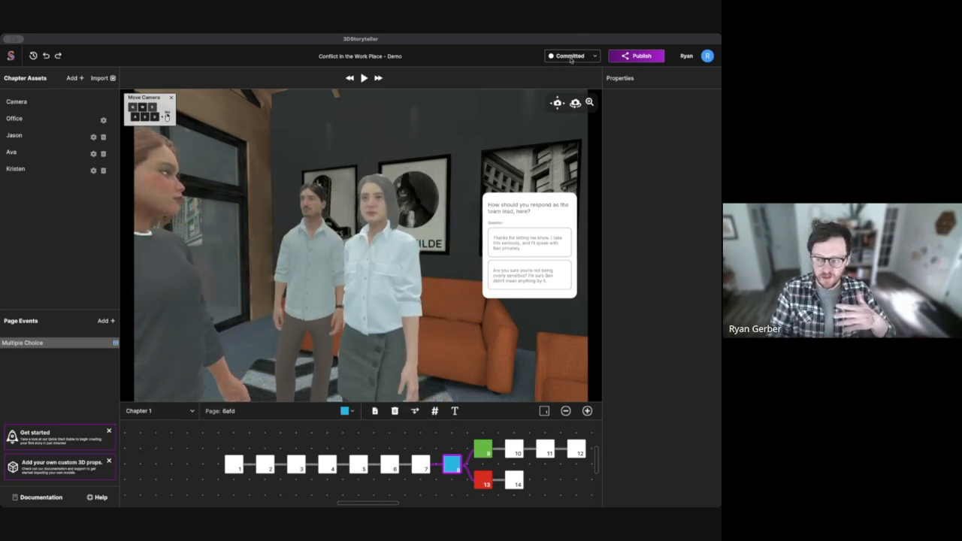
- View the story's publishing options, highlighting its custom Story Code, and close them without changes
left_click(639, 56)
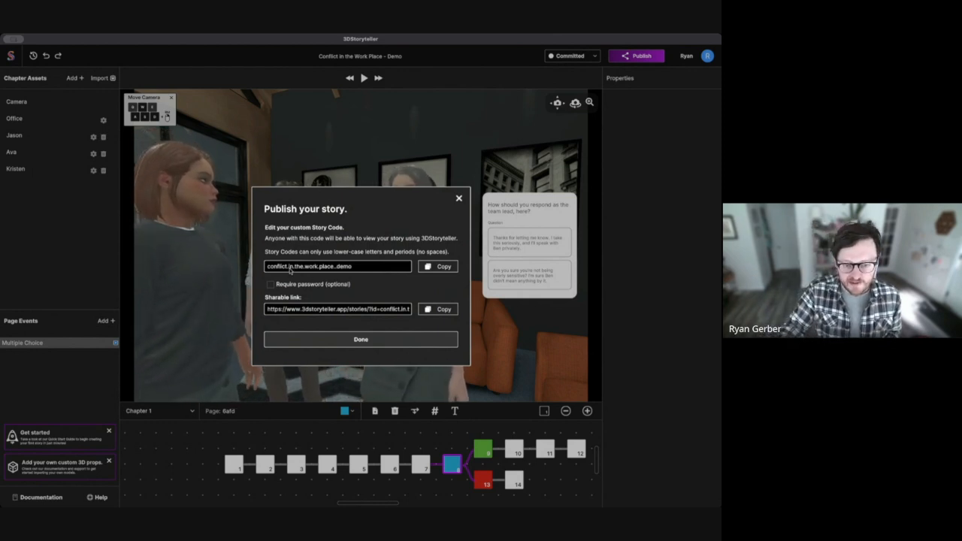
triple_click(354, 267)
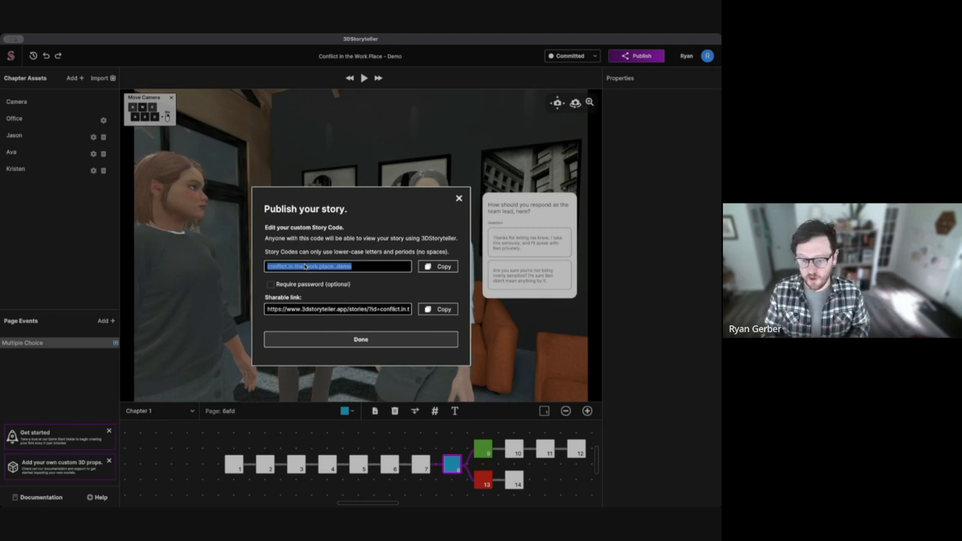
left_click(386, 344)
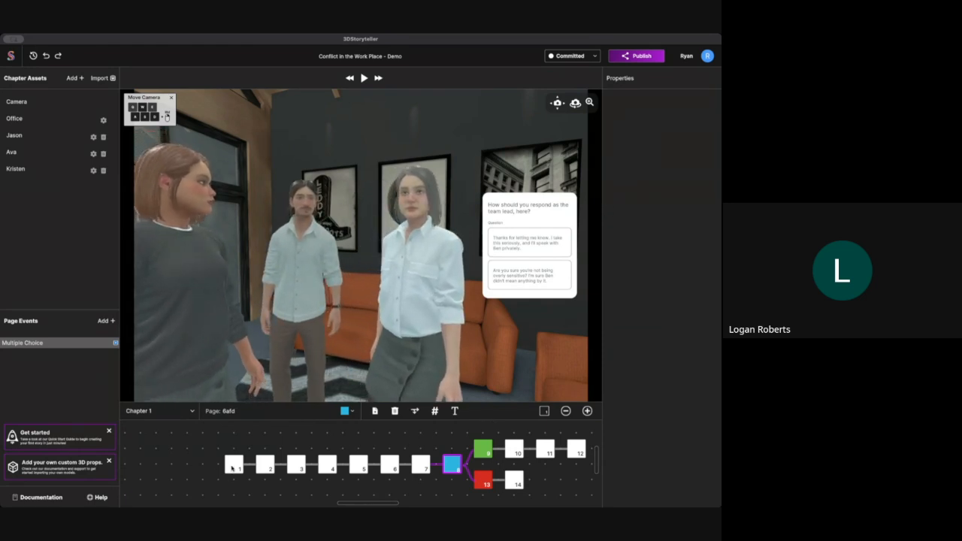
- Check which pages the multiple-choice answers on page 8 link to and look at the red wrong-response page 13
left_click(514, 480)
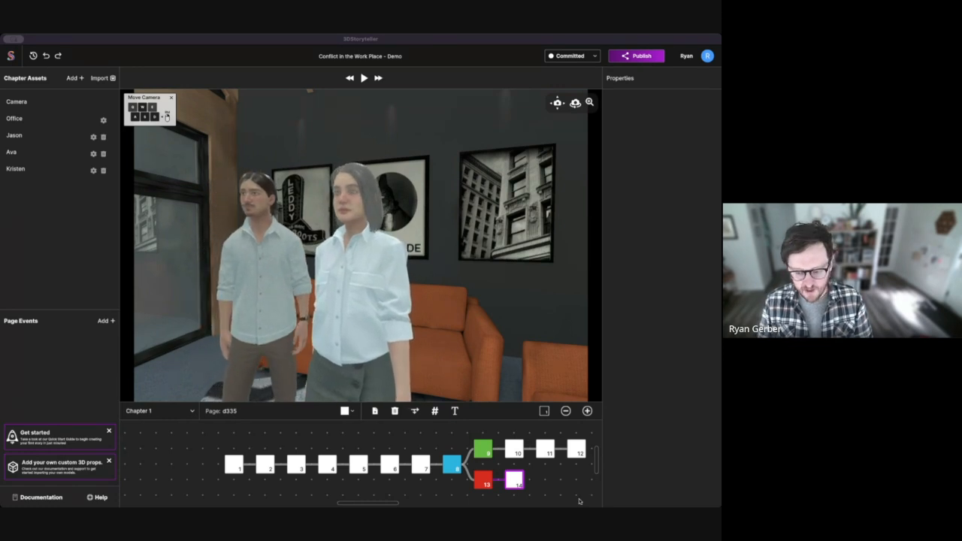
left_click(451, 465)
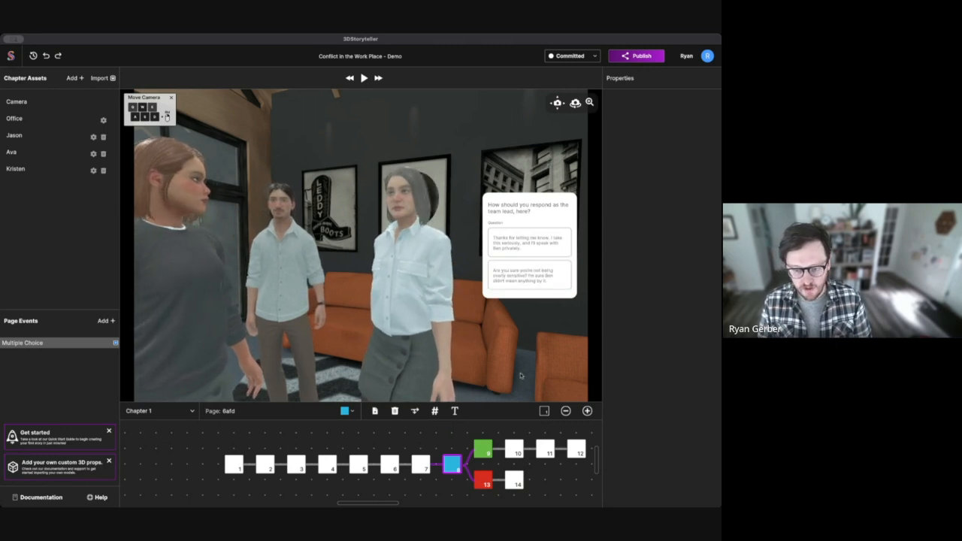
left_click(64, 343)
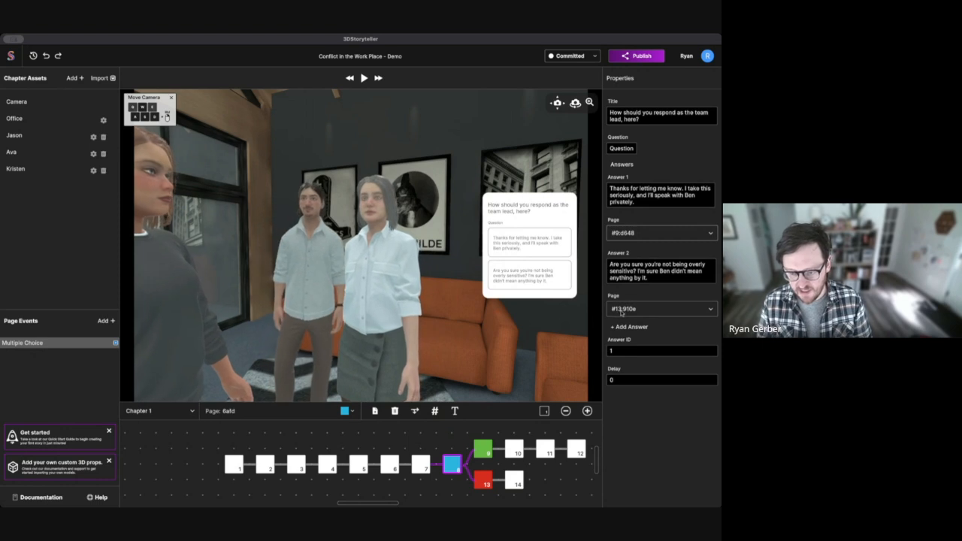
left_click(485, 480)
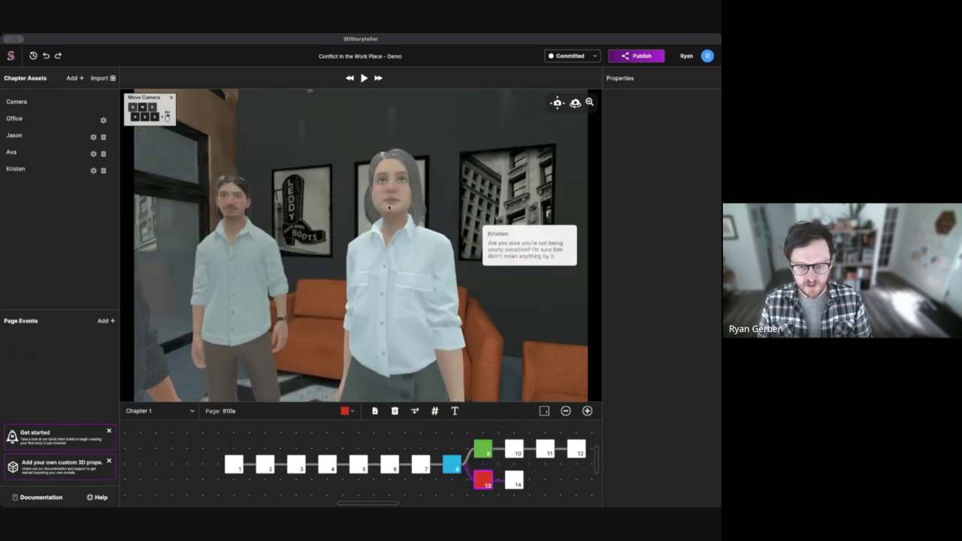
- Frame Ava on page 14 and set her dialog to "I figured you'd say that. I just thought... maybe we could make this a more respectful space."
left_click(512, 478)
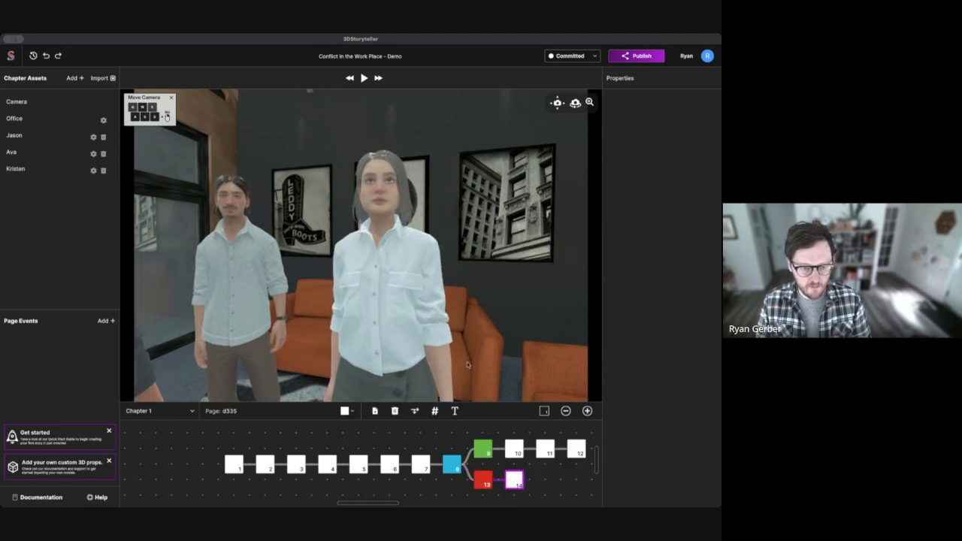
right_click_drag(424, 364, 299, 278)
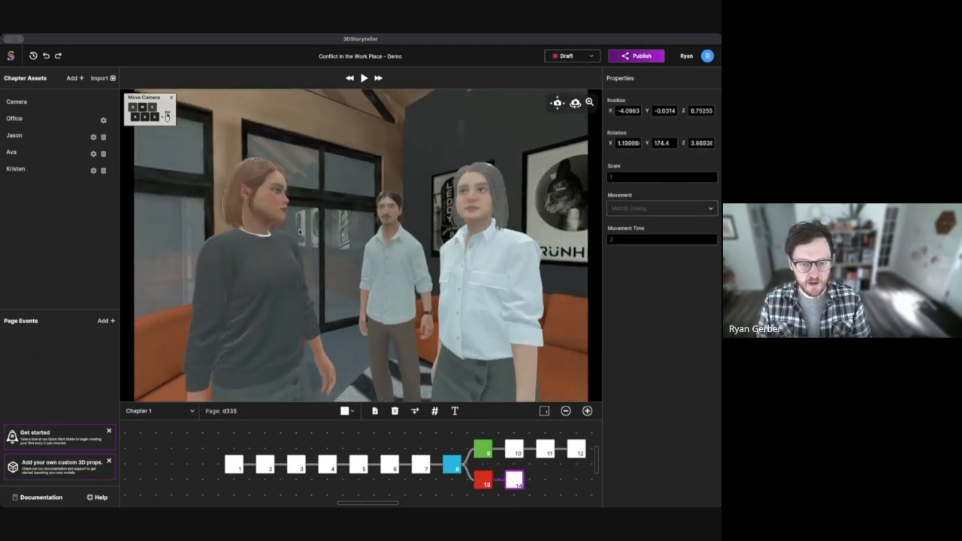
left_click(277, 258)
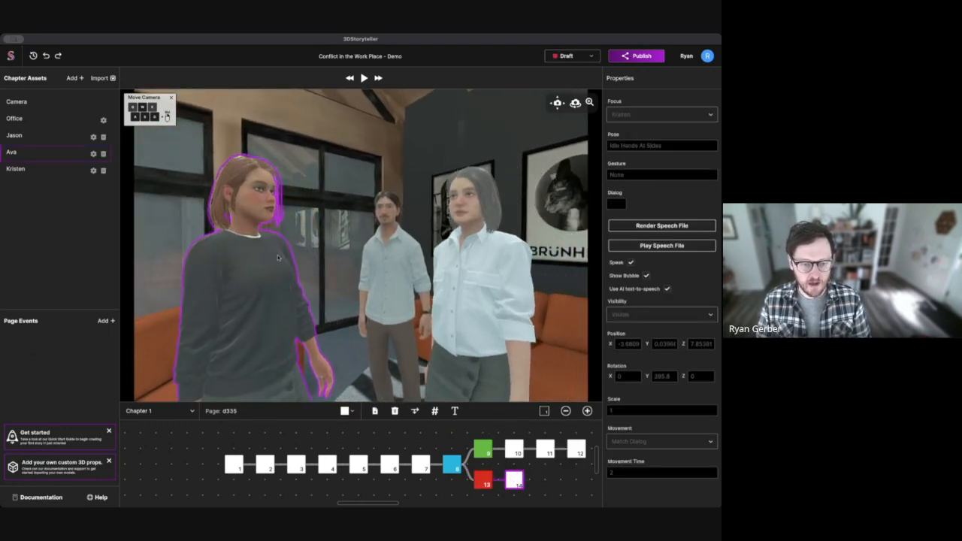
left_click(616, 204)
type("I figured you'd say that. I just thought... maybe we could make this a more respectful space.")
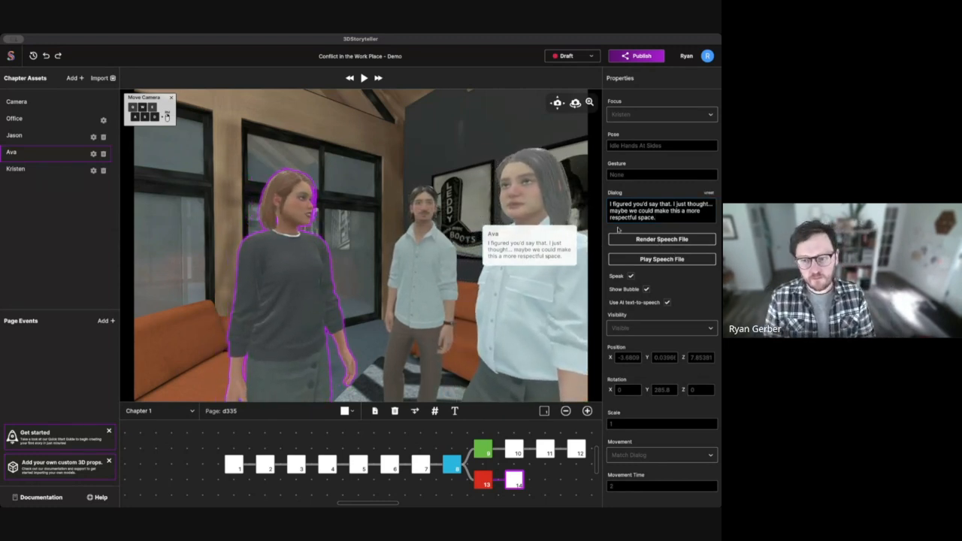
- Give Ava the Hands Out Forward gesture and the Idle Shift Weight Masc pose on page 14
left_click(649, 175)
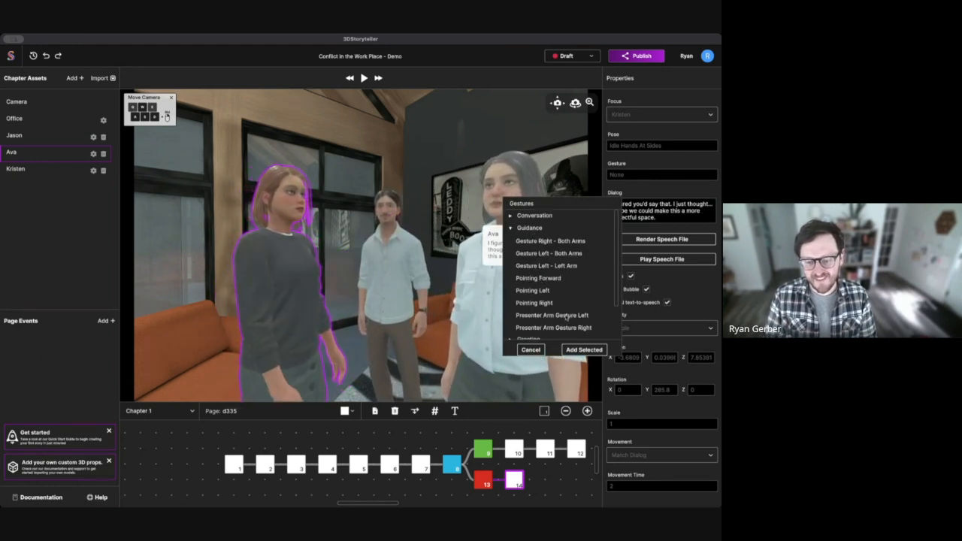
left_click(529, 216)
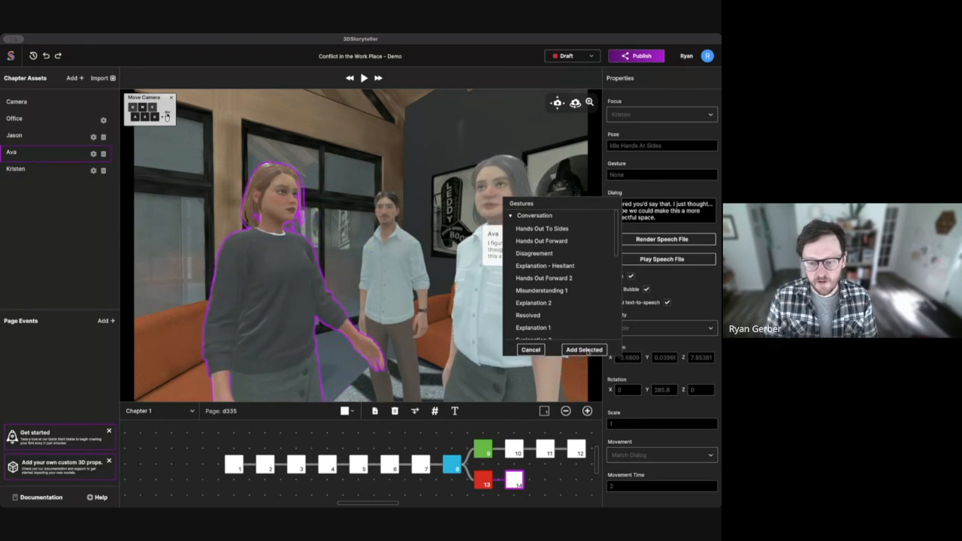
left_click(585, 350)
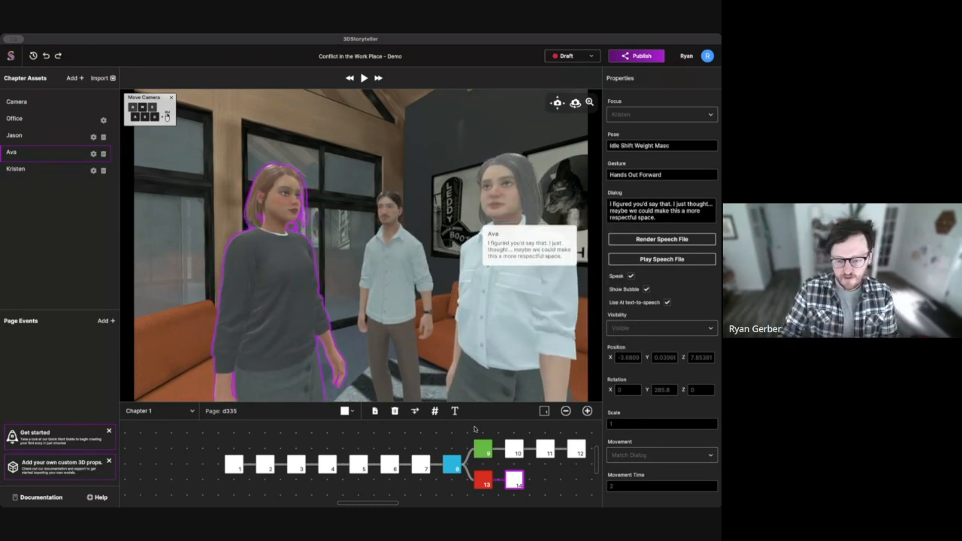
- Preview the story from page 1, answering with "Are you sure you're not being overly sensitive? I'm sure Ben didn't mean anything by it."
left_click(233, 464)
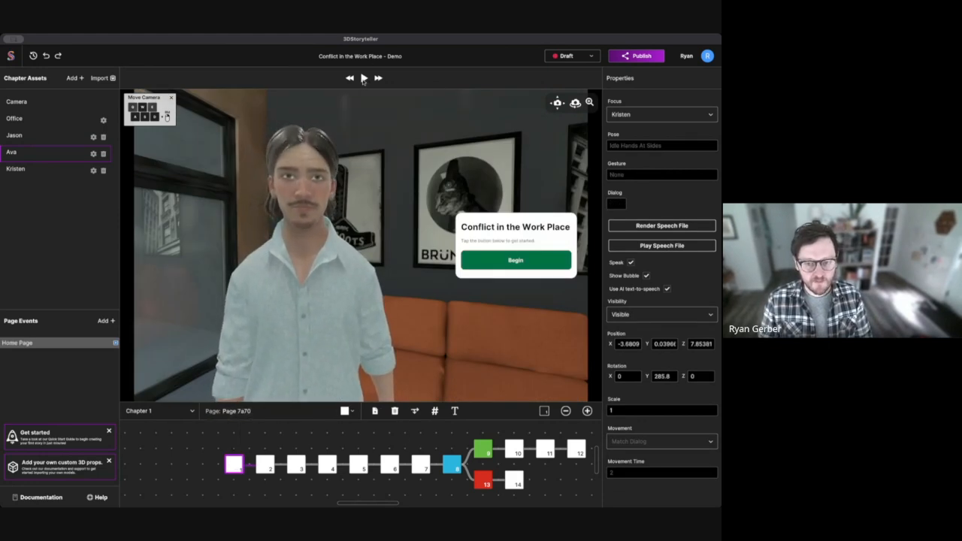
left_click(364, 78)
left_click(581, 319)
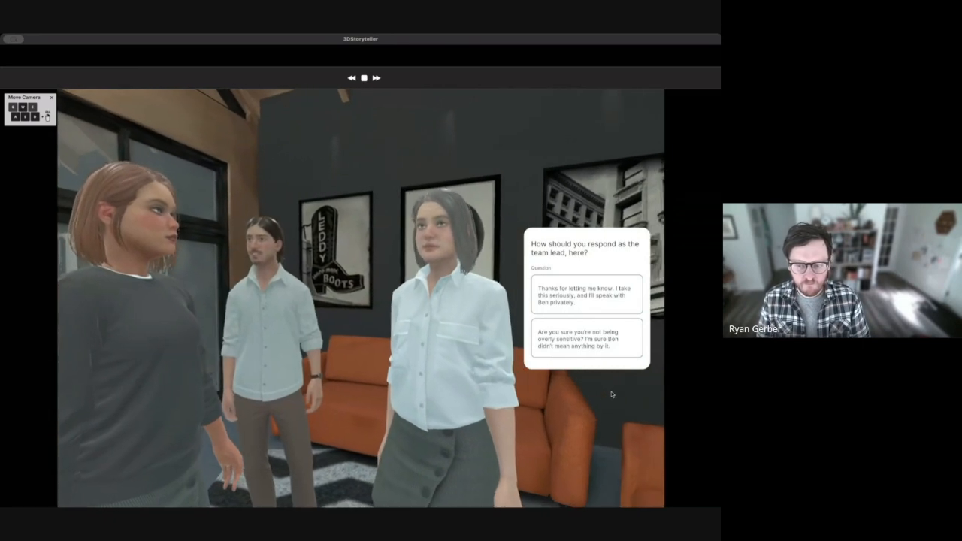
left_click(576, 347)
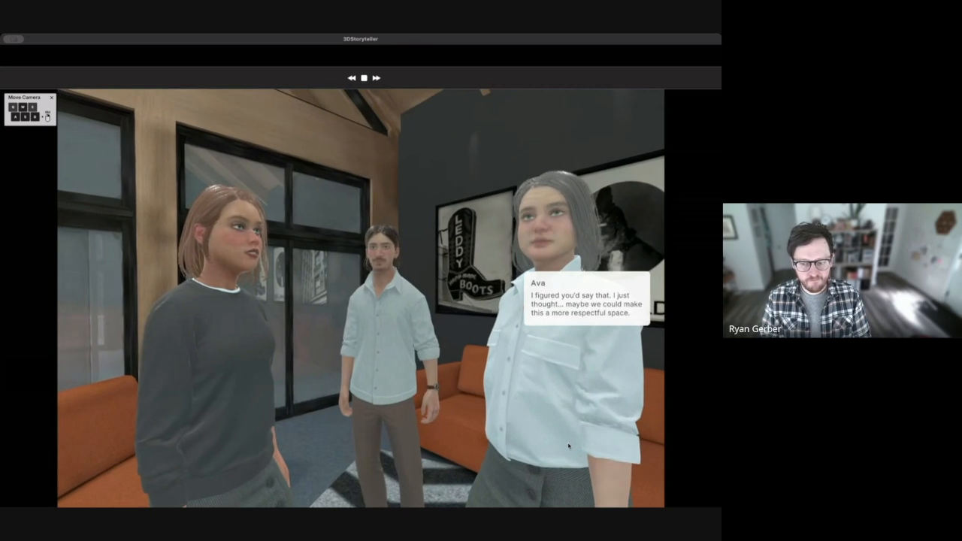
left_click(364, 77)
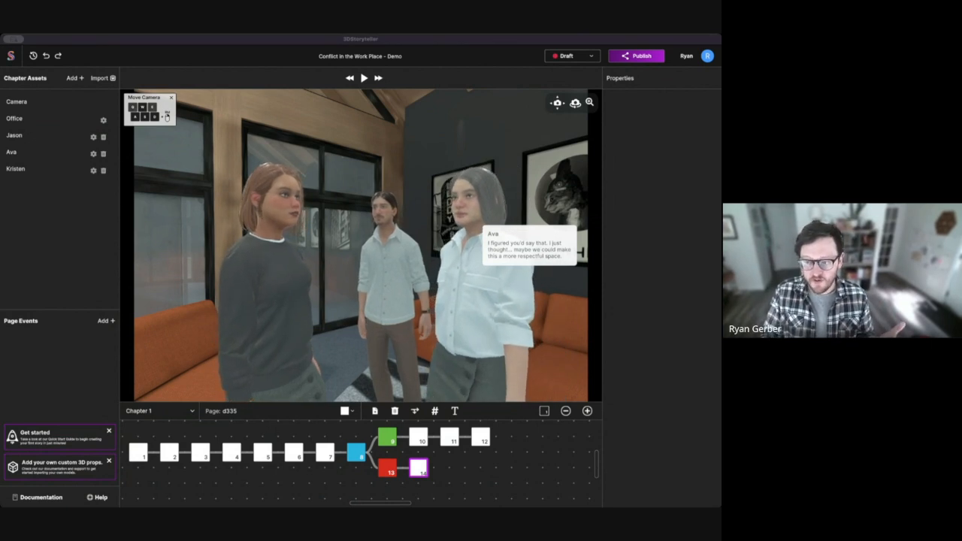
- Commit the latest draft changes, including Ava's new dialog on page 14
left_click(574, 57)
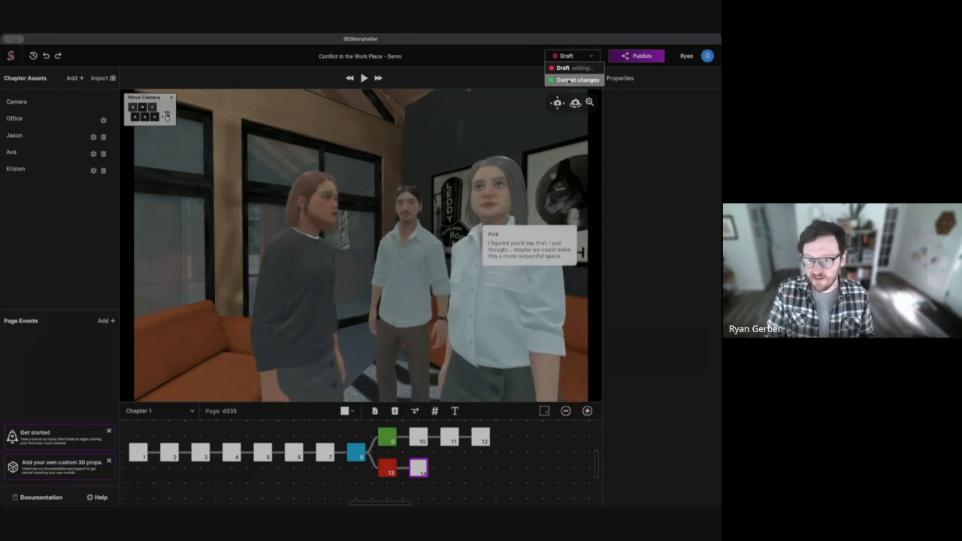
left_click(571, 80)
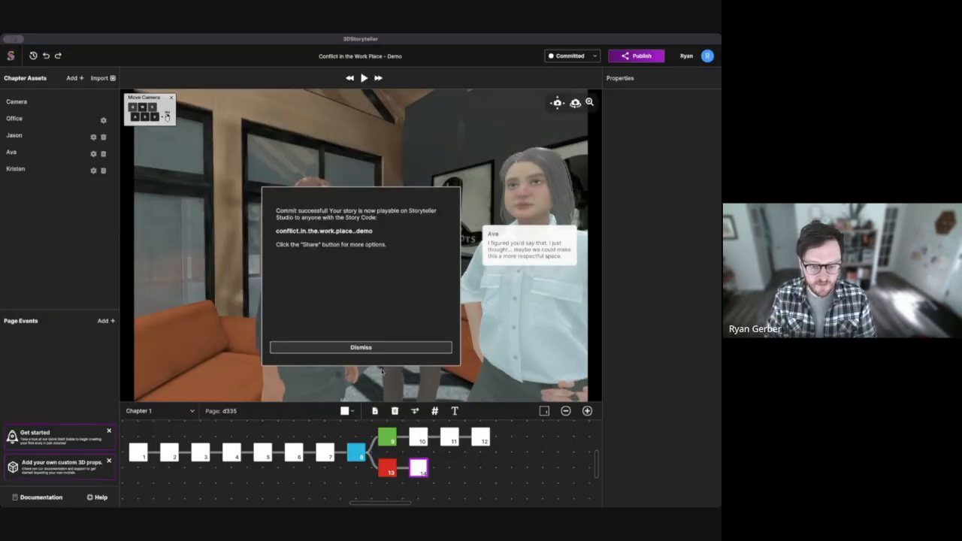
left_click(387, 347)
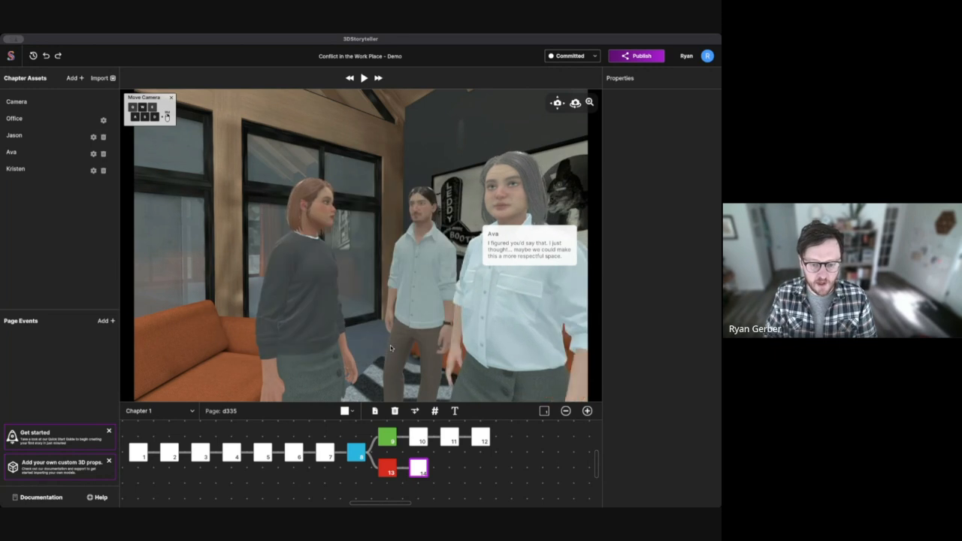
- Open the story's publishing options and examine the Story Code and the sharable link
left_click(632, 58)
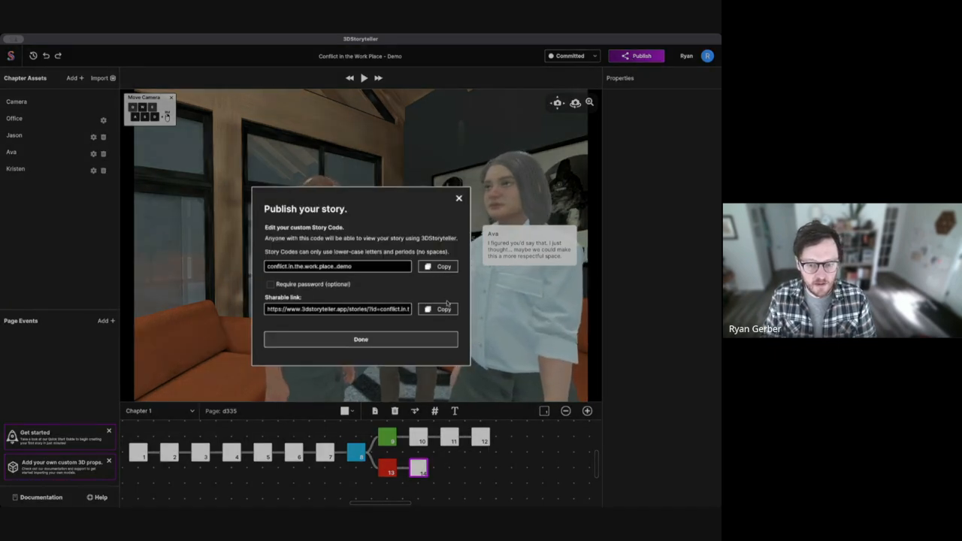
triple_click(396, 268)
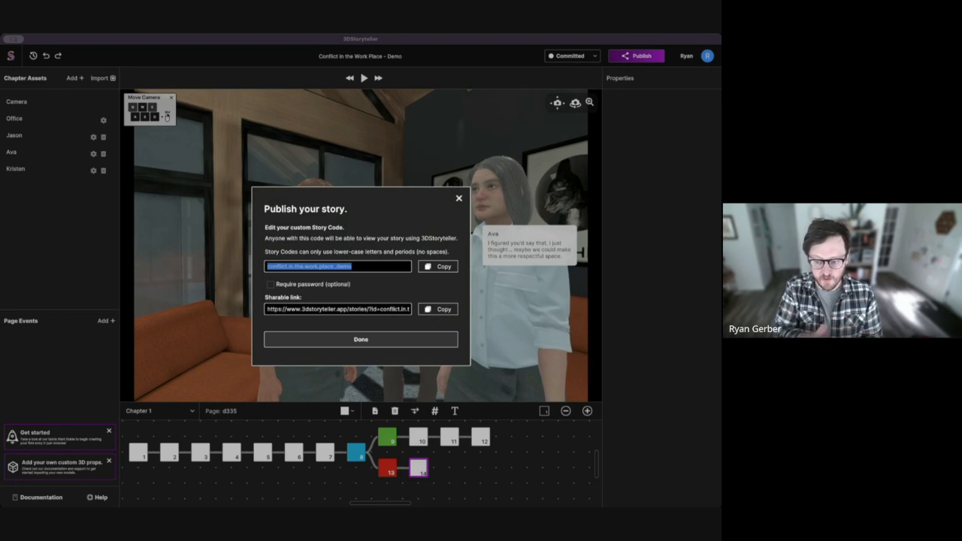
left_click(236, 388)
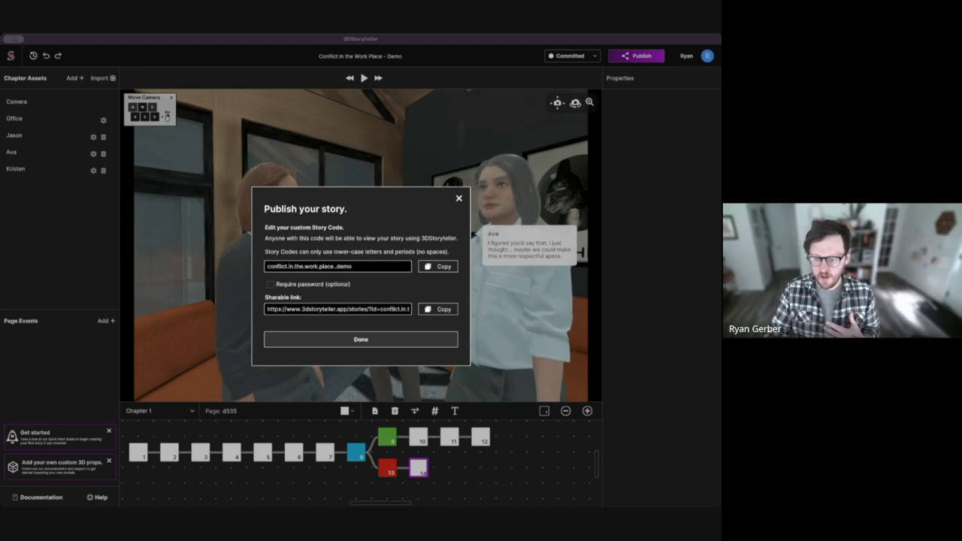
left_click(390, 309)
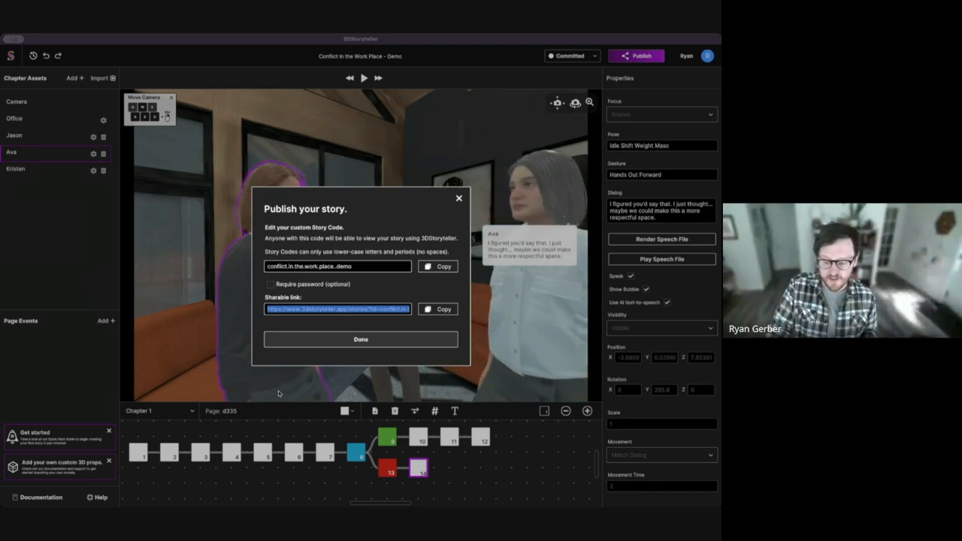
left_click(251, 387)
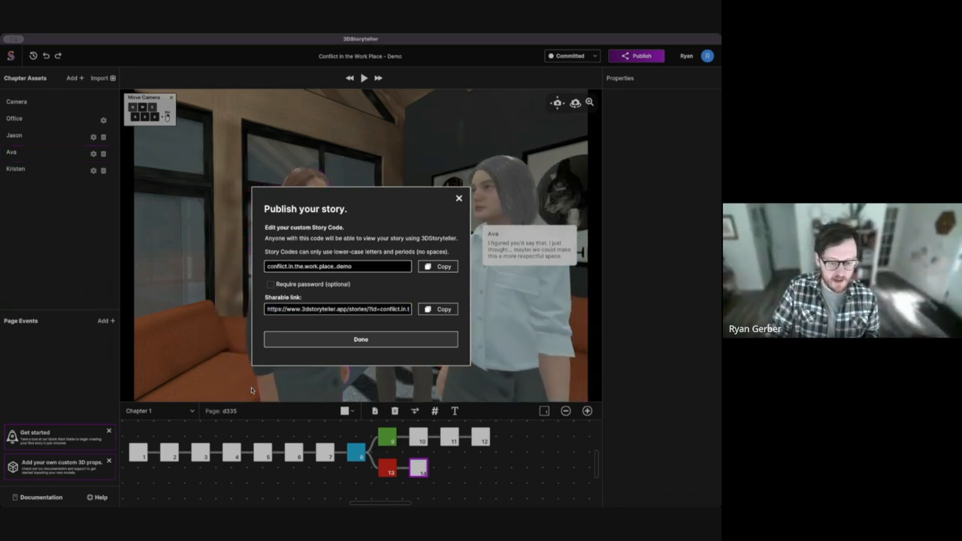